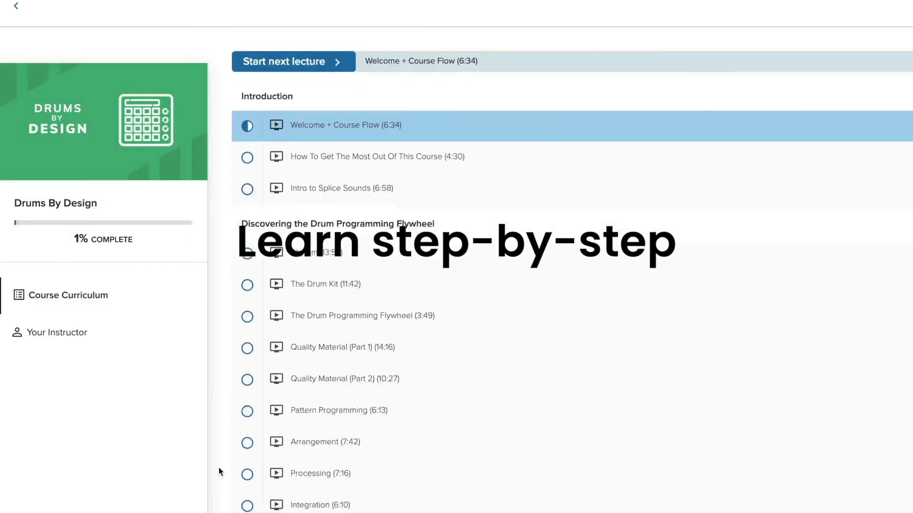
- Look through the Drums By Design course curriculum from the introduction to the Build 7 - Tech House section
scroll(218, 467, "down", 7)
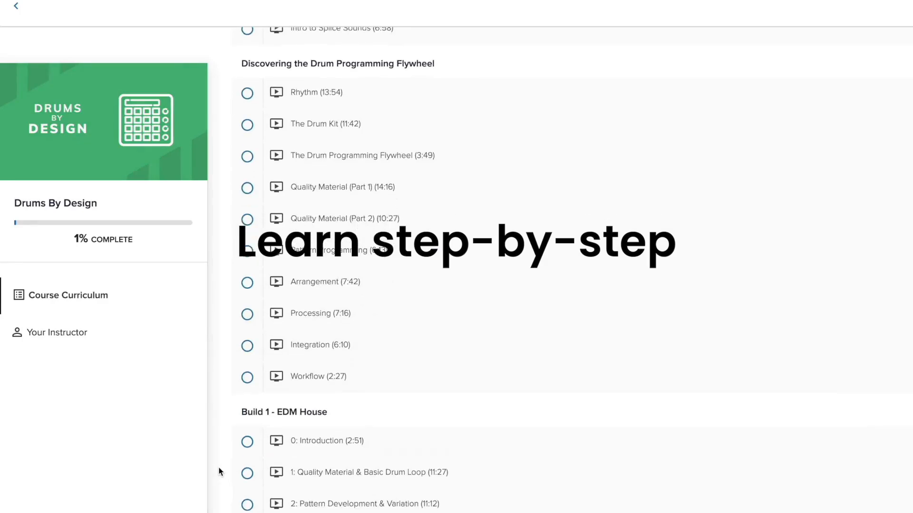
scroll(219, 467, "down", 18)
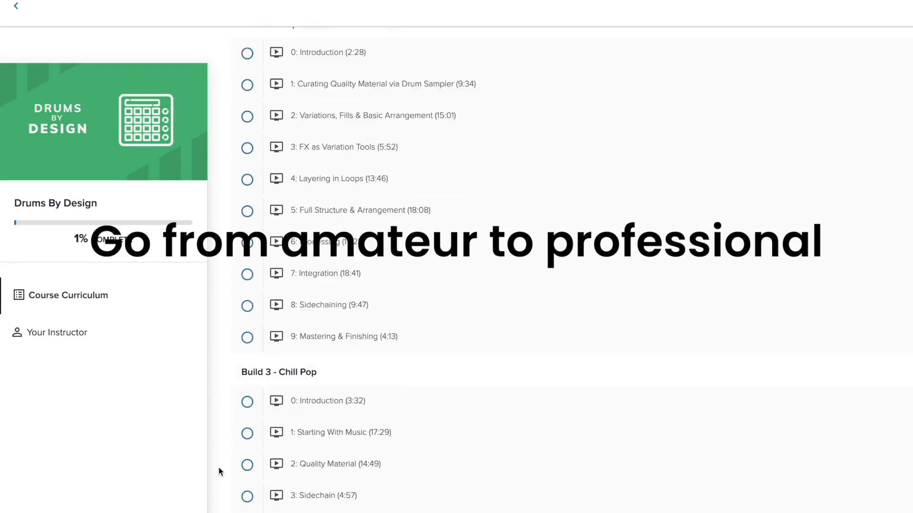
scroll(218, 467, "down", 20)
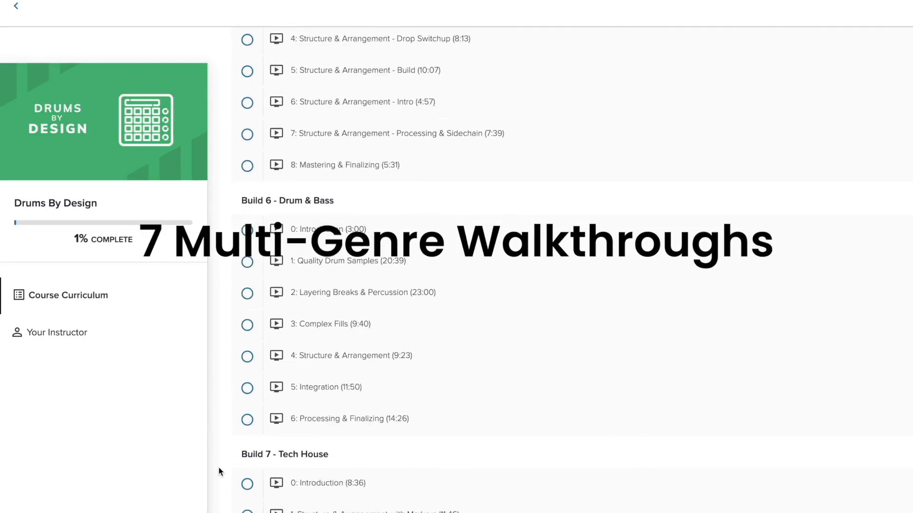
scroll(219, 467, "down", 5)
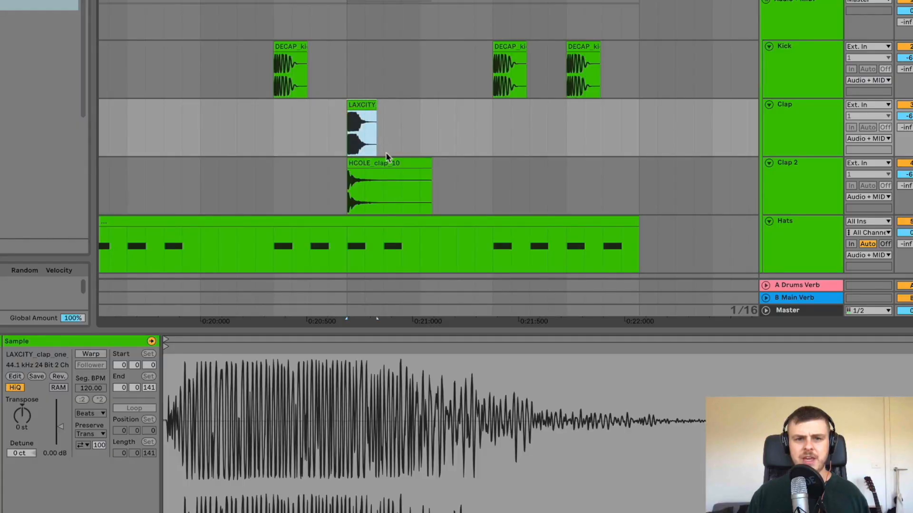
- Copy the layered clips on the Clap and Clap 2 tracks and paste them further along the arrangement
left_click(398, 162, "shift")
key("ctrl+c")
left_click(459, 135)
key("ctrl+v")
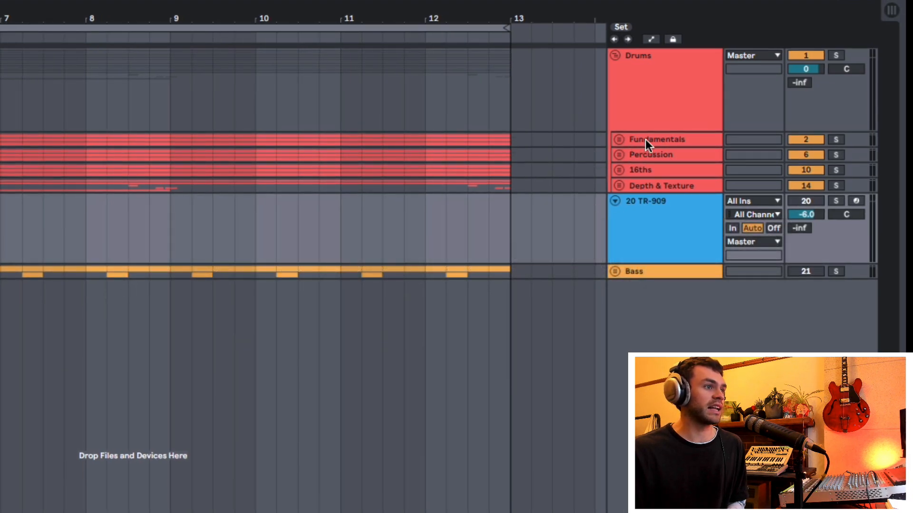
- Review the Fundamentals, Percussion, 16ths and Depth & Texture subgroups inside the Drums group
left_click(645, 138)
left_click(646, 154)
left_click(648, 169)
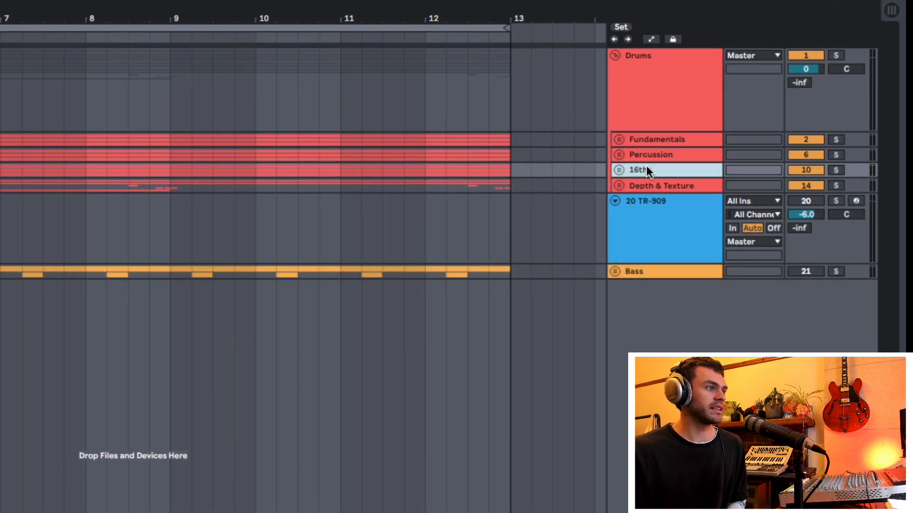
left_click(648, 182)
left_click(642, 104)
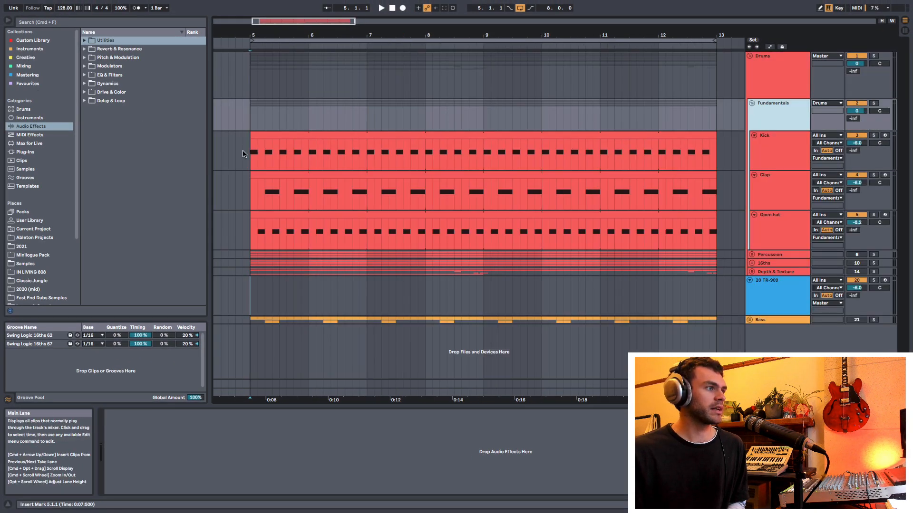
- Examine the kick, clap and open hat patterns of the Fundamentals group from bar 5
left_click(246, 154)
left_click_drag(295, 30, 327, 39)
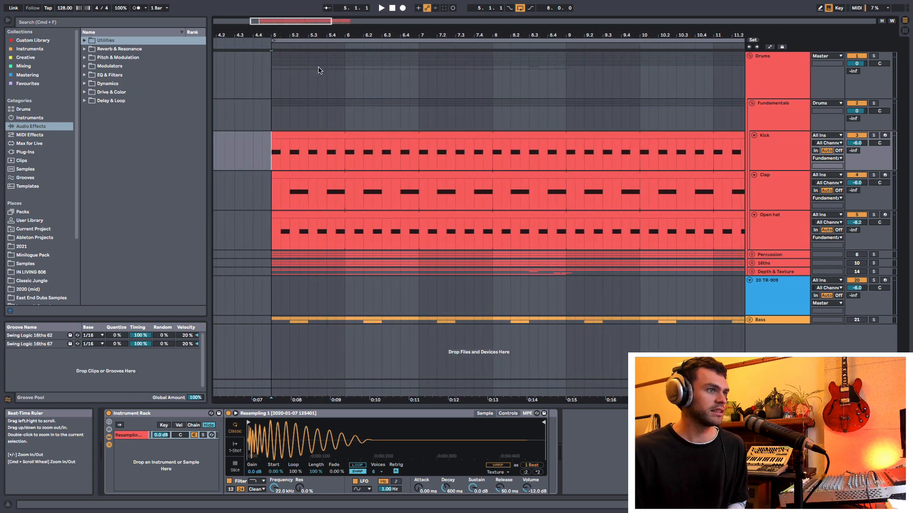
left_click(269, 153)
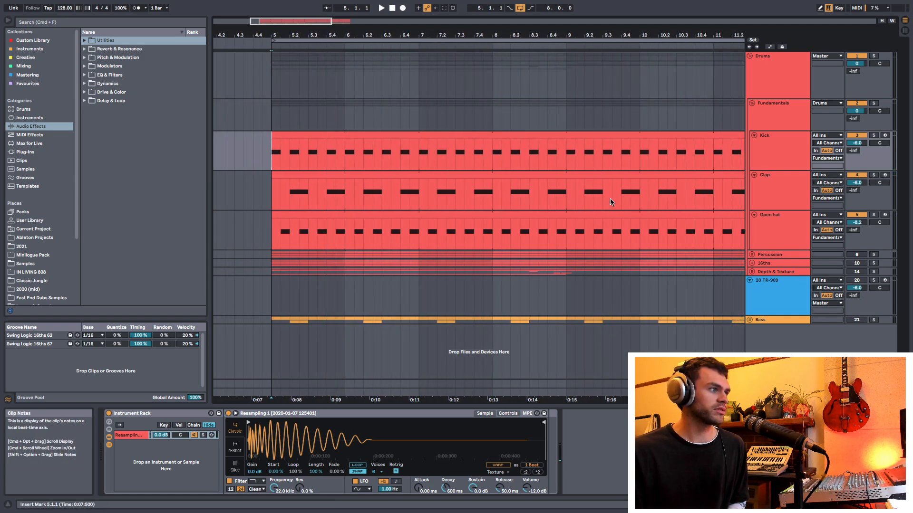
mouse_move(335, 39)
left_mouse_down()
mouse_move(295, 40)
mouse_move(351, 41)
mouse_move(301, 42)
mouse_move(327, 39)
left_mouse_up()
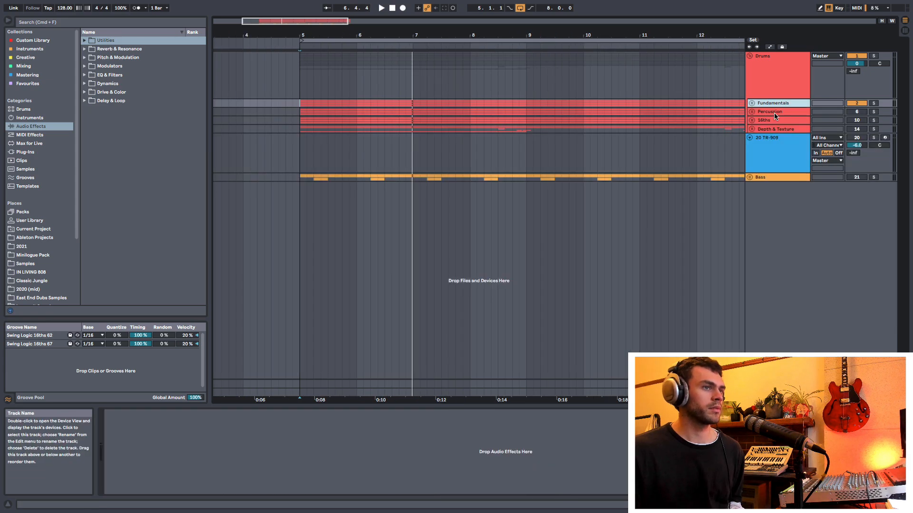
- Activate the Percussion group and play its snare and percussion patterns from bar 5 together with the Fundamentals
left_click(774, 113)
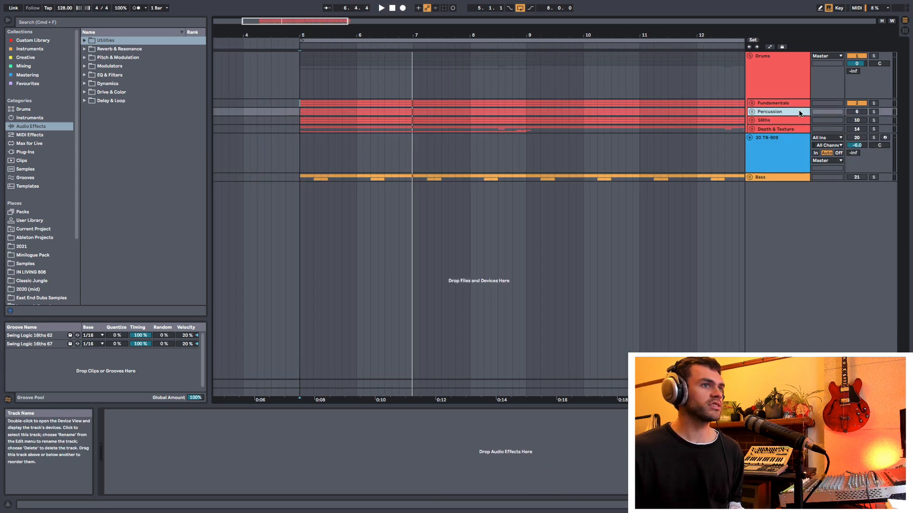
left_click(752, 112)
left_click(416, 175)
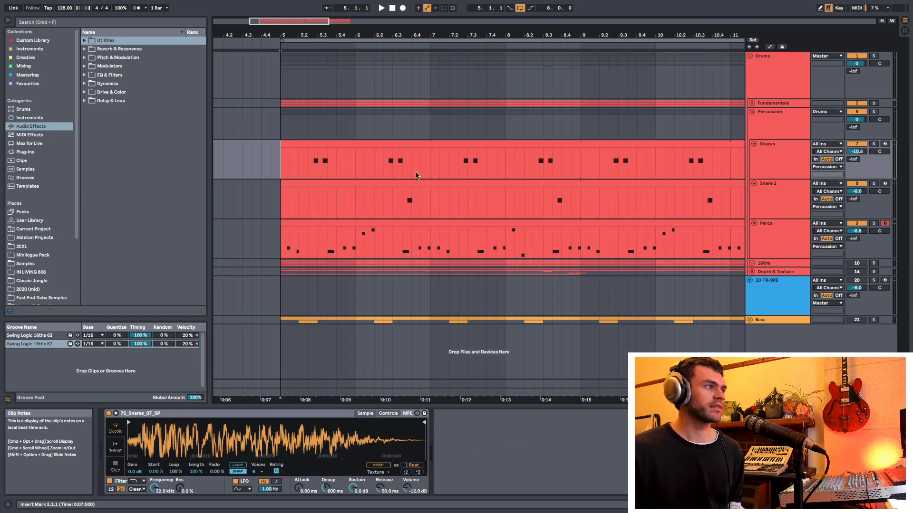
scroll(456, 133, "down", 1)
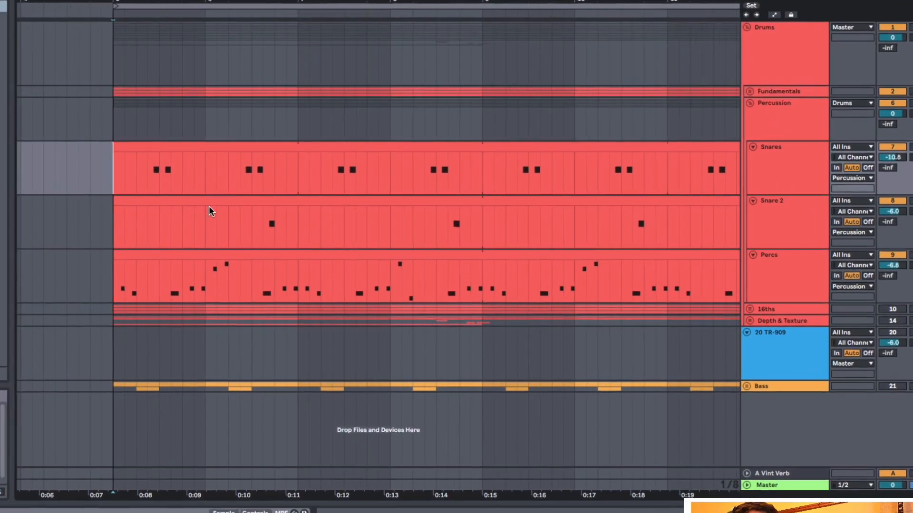
key("space")
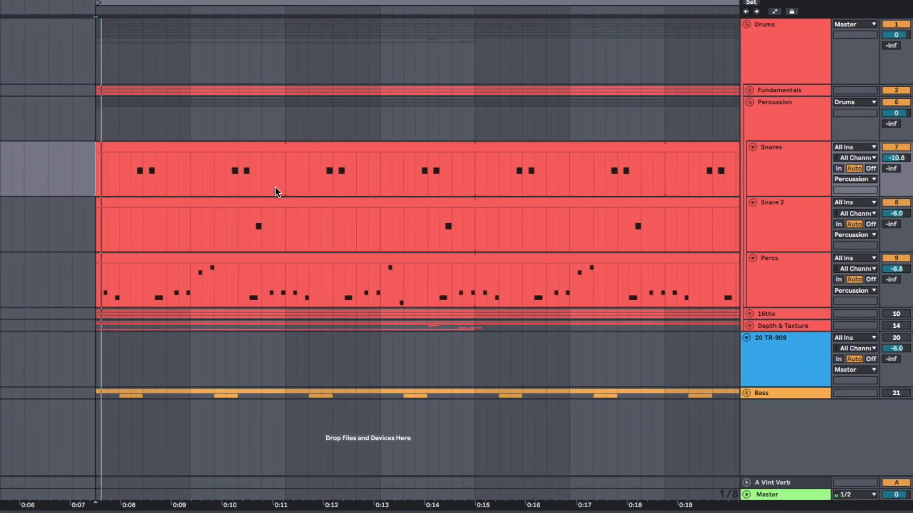
left_click_drag(291, 3, 291, 0)
left_click(749, 102)
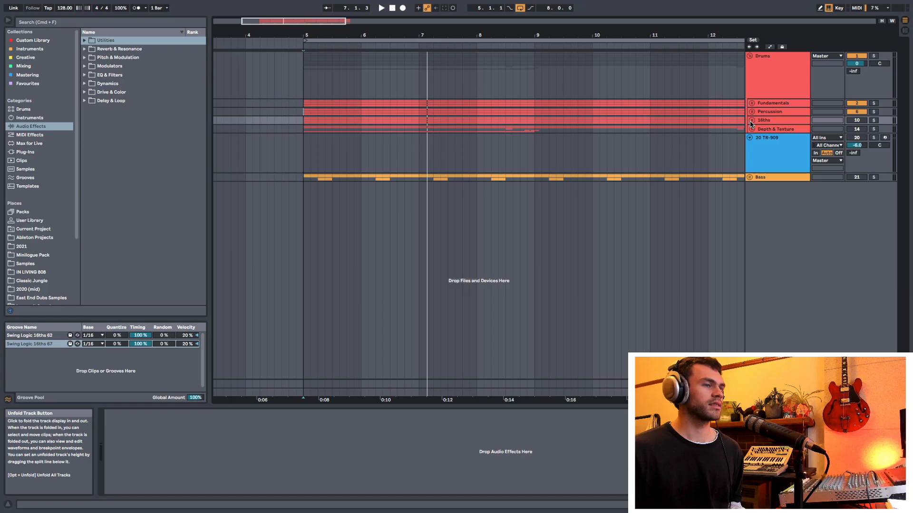
- Activate the 16ths group and play its closed hat and shaker patterns with the rest of the drums
left_click(751, 121)
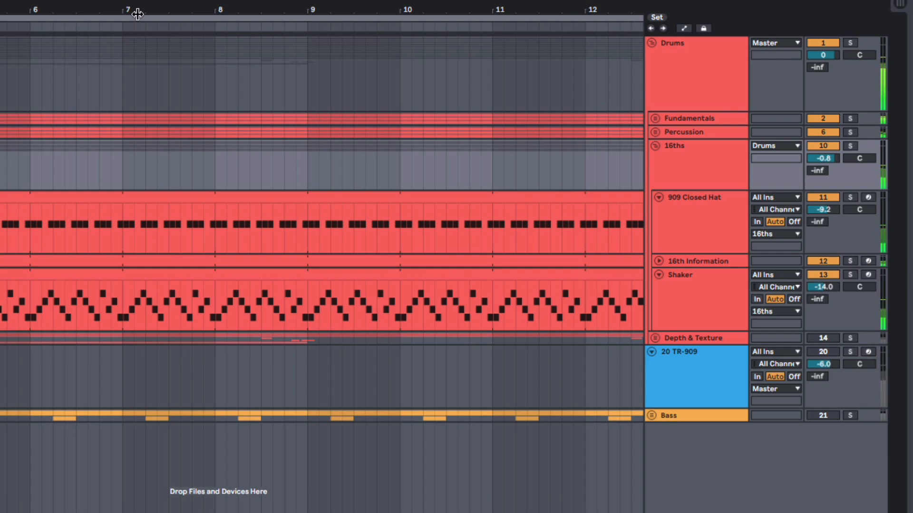
left_click_drag(137, 14, 128, 7)
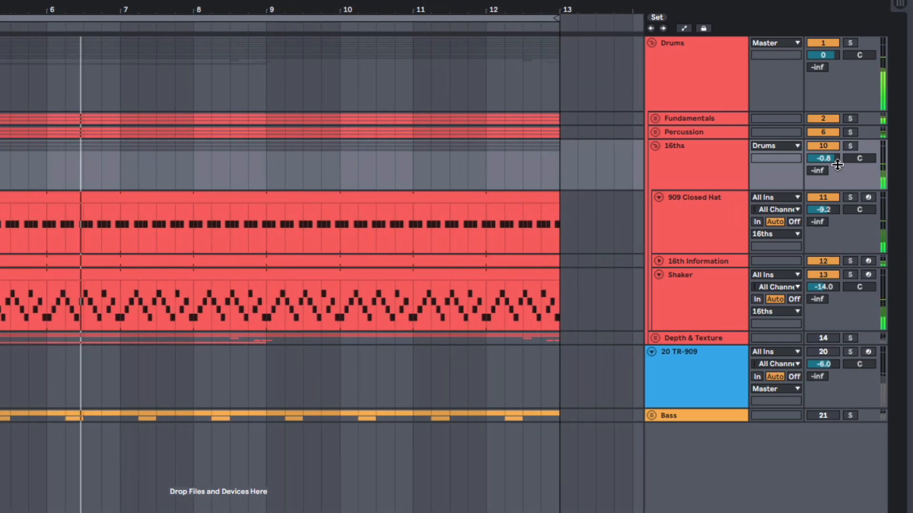
left_click(701, 145)
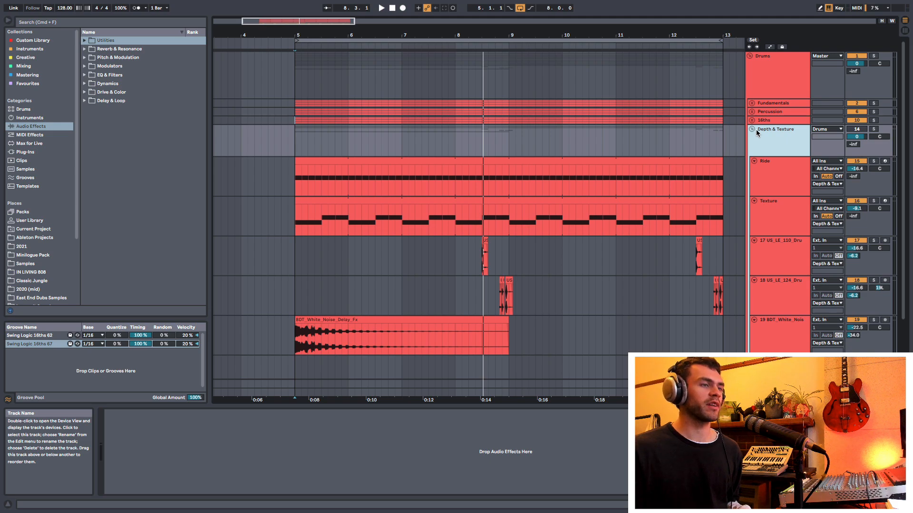
- Activate the Depth & Texture group and play the arrangement with its ride, texture and effect tracks
scroll(759, 145, "down", 3)
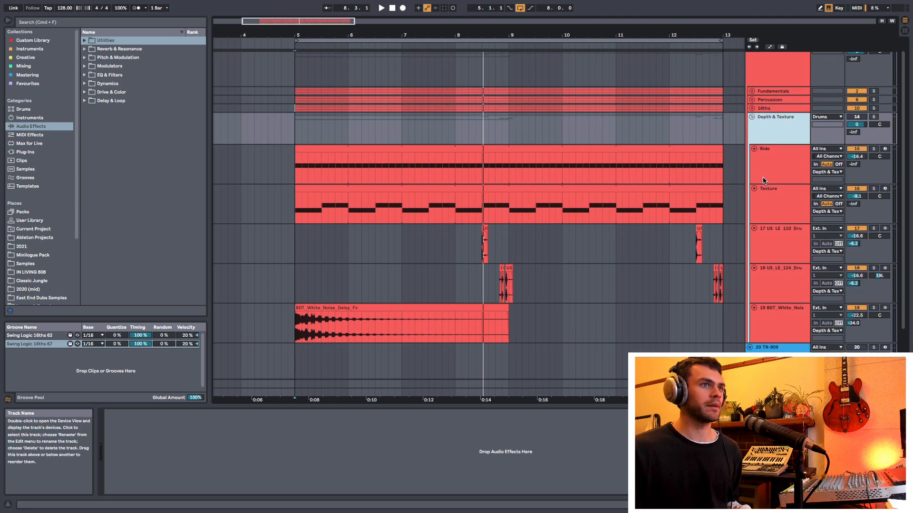
left_click(857, 96)
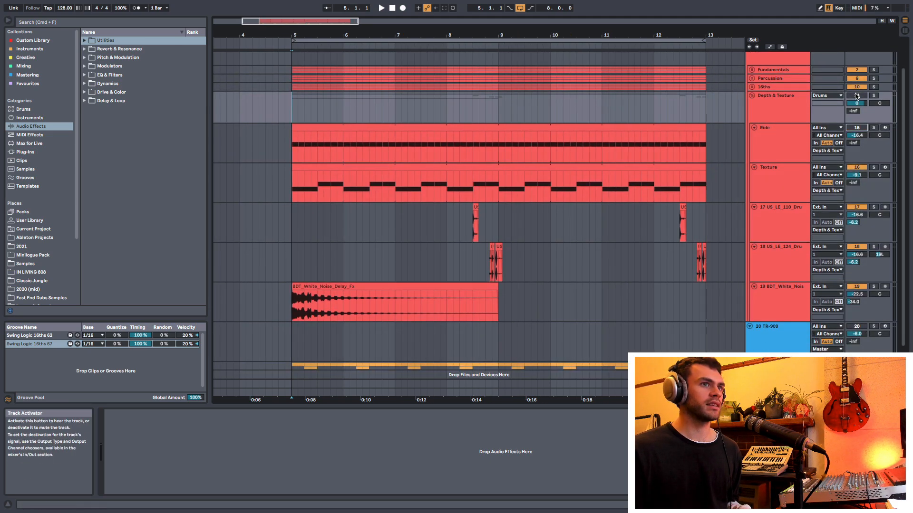
left_click(758, 100)
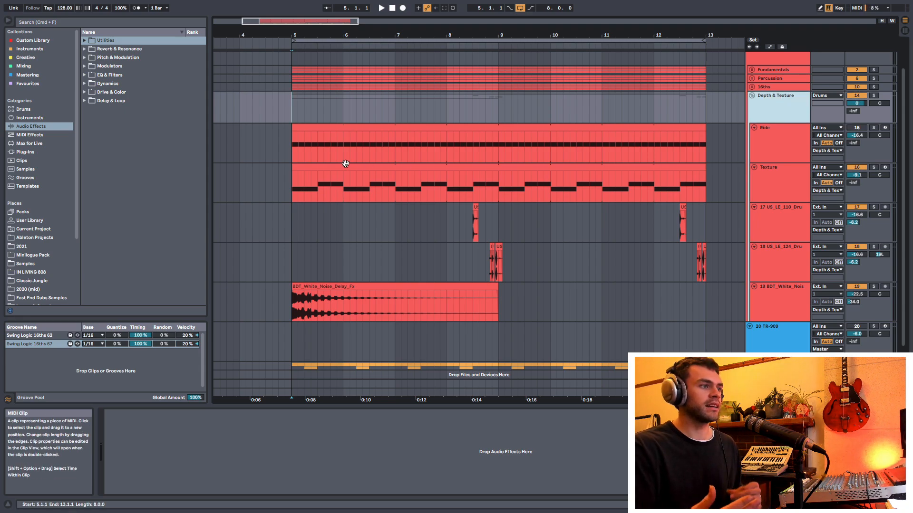
left_click(413, 190)
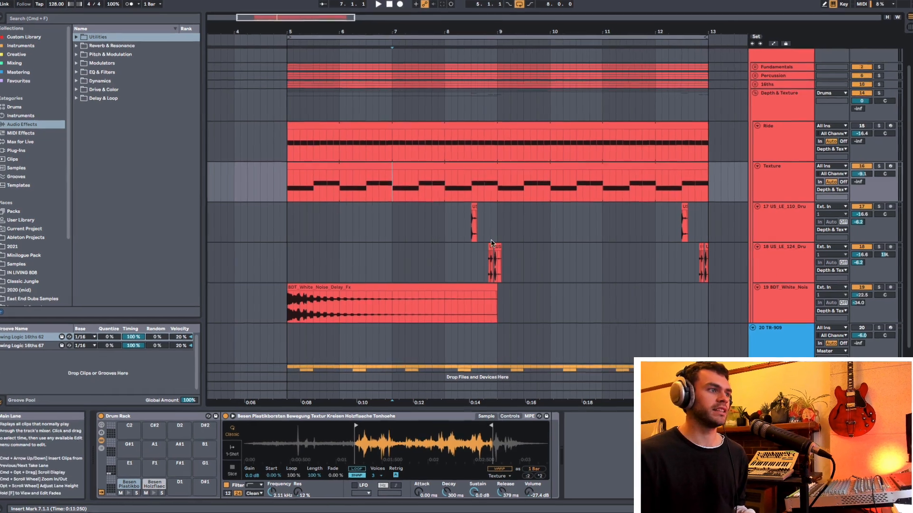
key("space")
left_click_drag(457, 35, 394, 28)
left_click_drag(289, 1, 324, 1)
left_click_drag(433, 1, 452, 1)
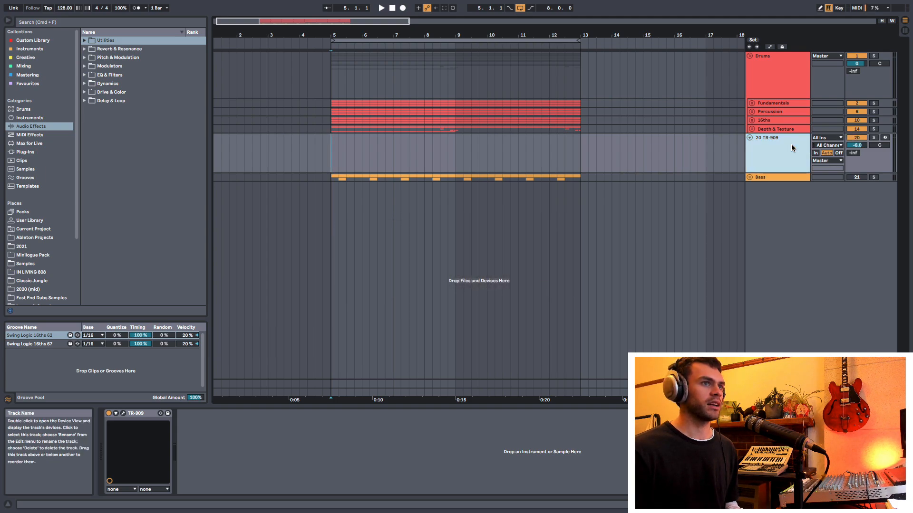
- Open the TR-909 plug-in on its track and examine its hi-hat section
left_click(123, 413)
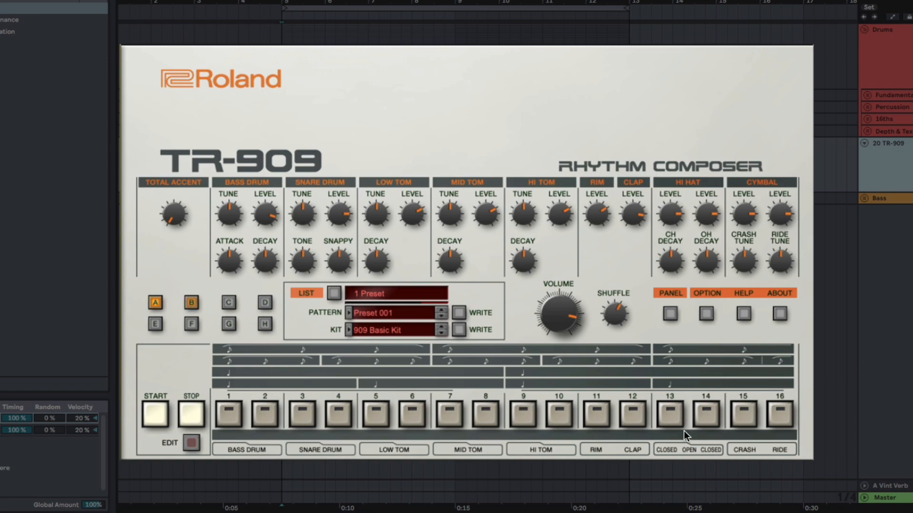
left_click(695, 412)
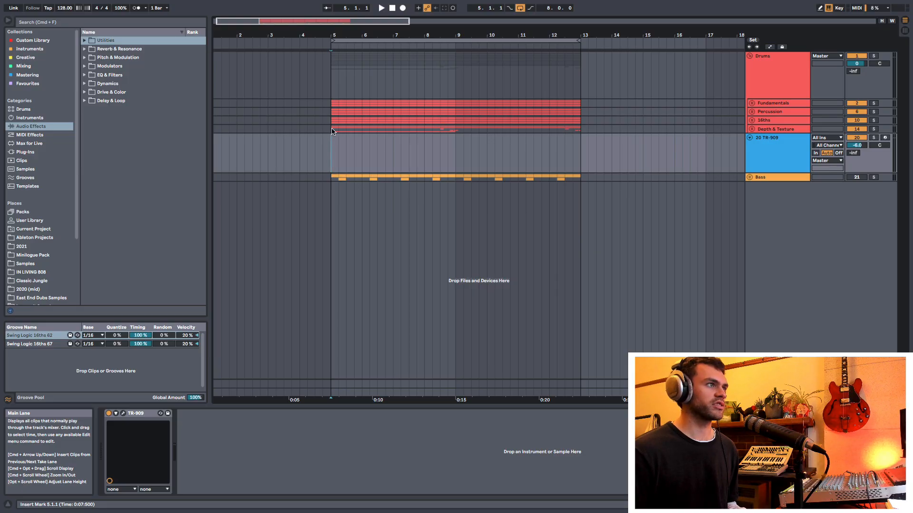
scroll(533, 106, "up", 2)
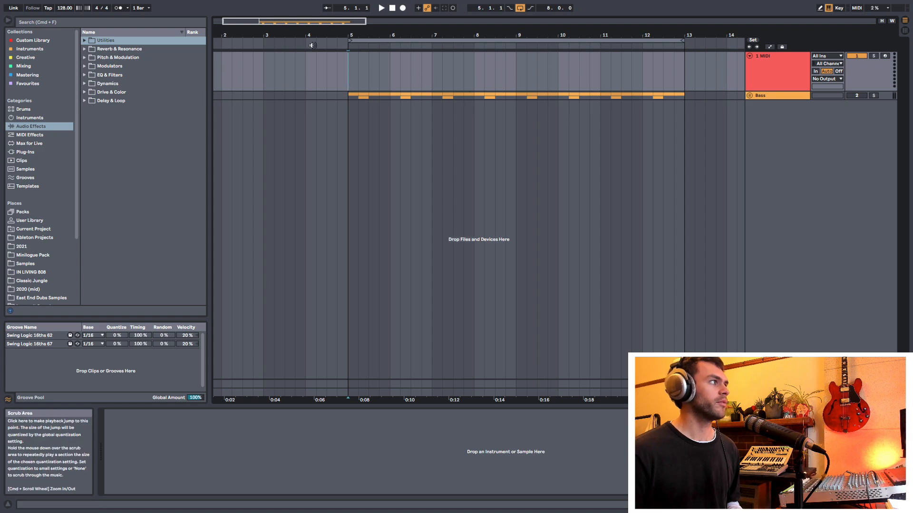
left_click_drag(64, 8, 104, 11)
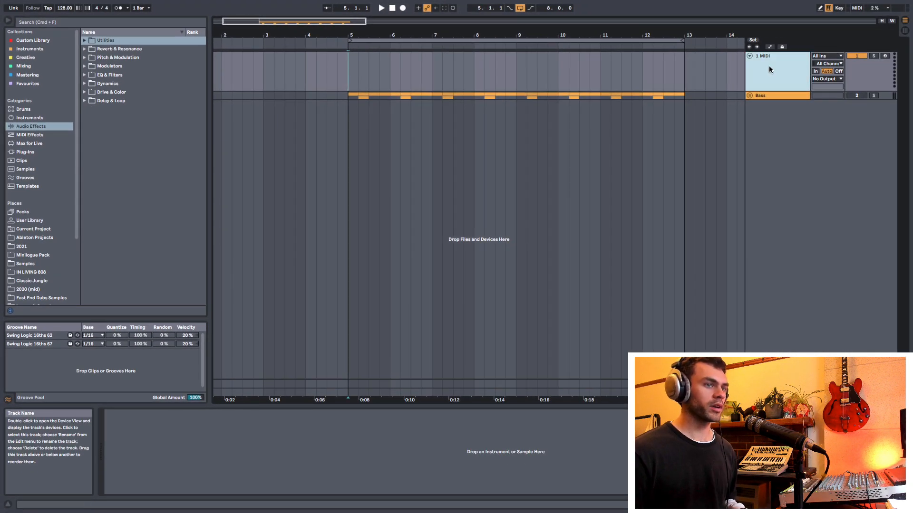
- Group the empty MIDI track and rename the new group Drums
key("super+g")
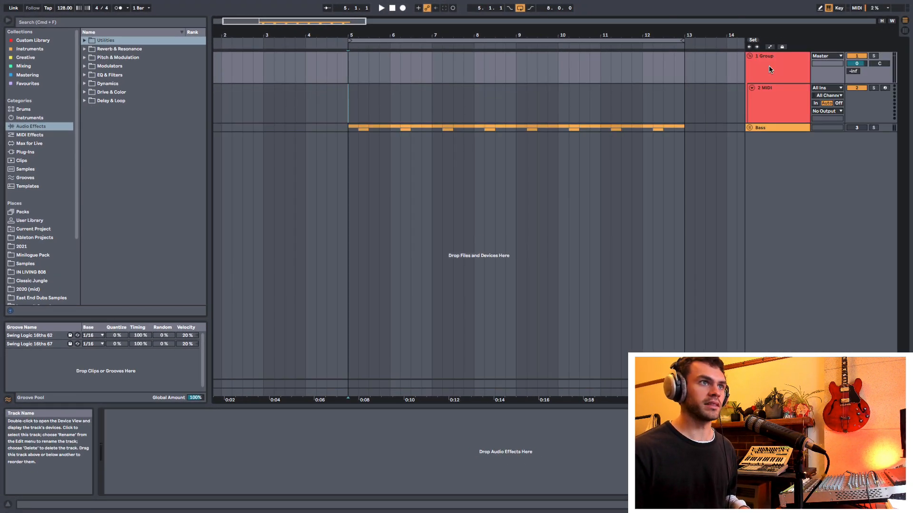
key("super+r")
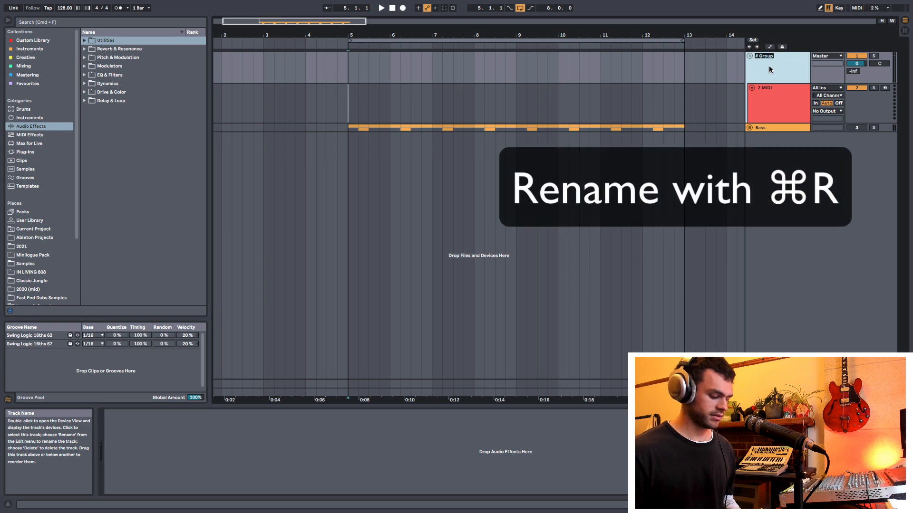
type("Drums")
key("Return")
- Duplicate the MIDI track inside the Drums group twice to get three drum tracks
left_click(764, 103)
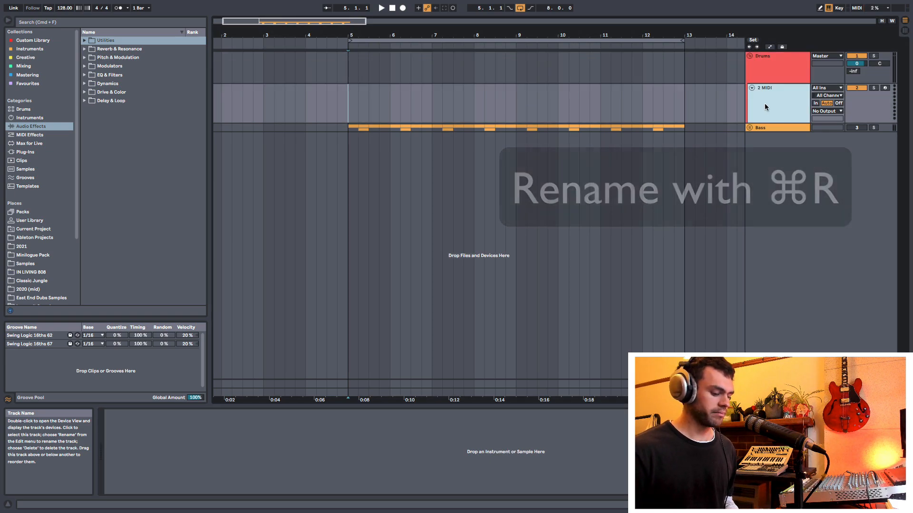
key("super+d")
key("super+d")
- Rename the three MIDI tracks in the Drums group Kick, Clap and Open Hihat, and reselect the Kick track
left_click(764, 104)
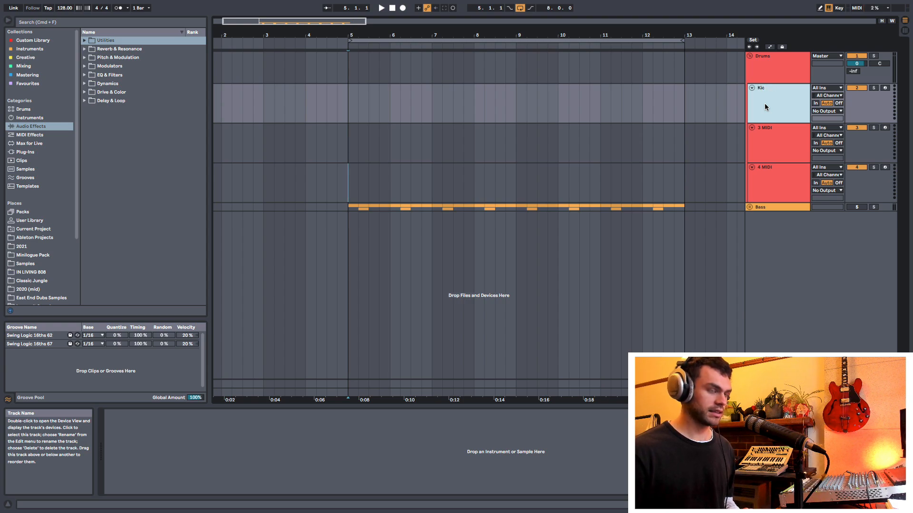
type("Kick")
key("Tab")
type("Clap")
key("Tab")
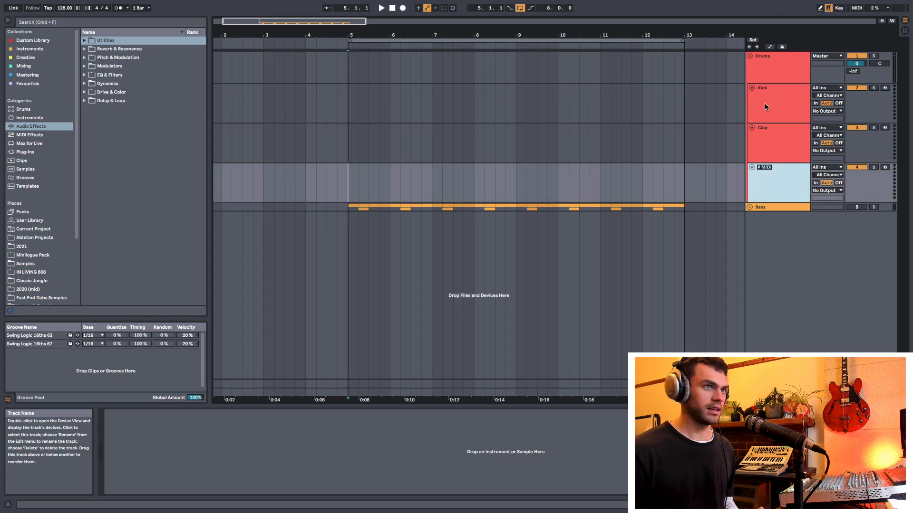
type("Open Hihat")
left_click(764, 104)
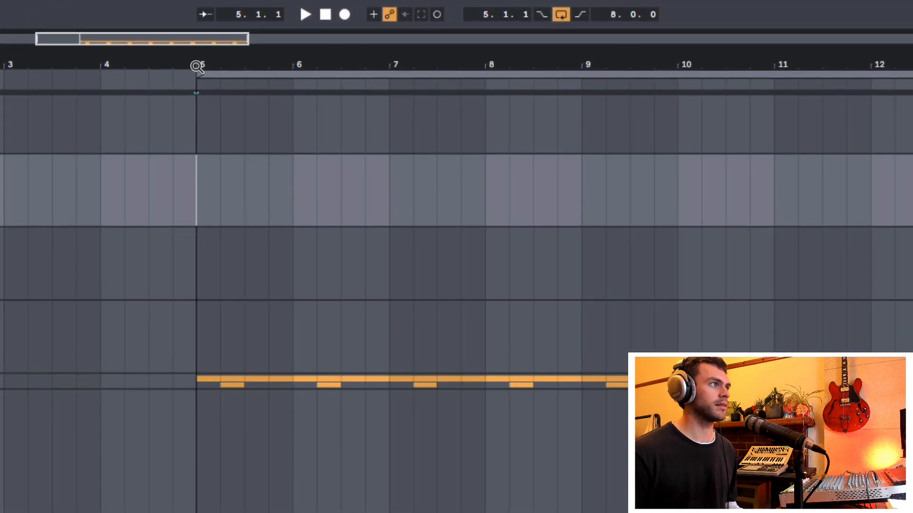
scroll(262, 71, "up", 1)
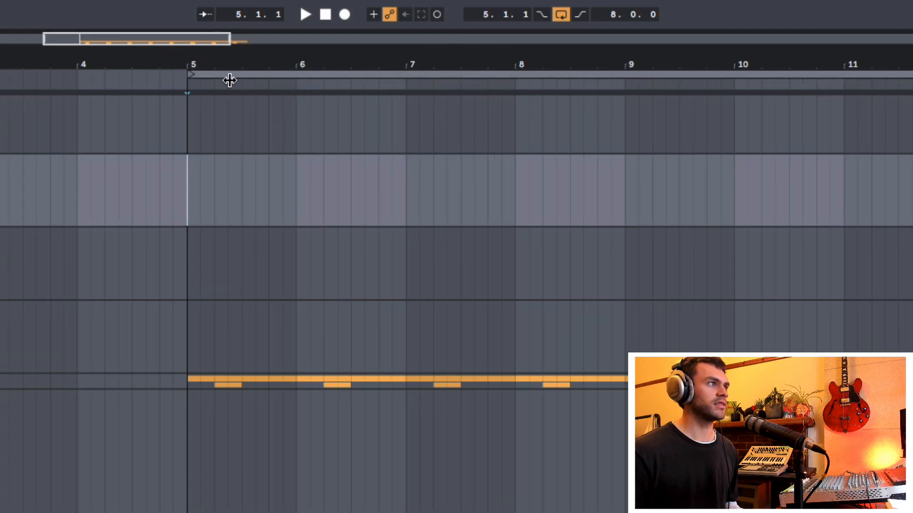
scroll(275, 67, "up", 3)
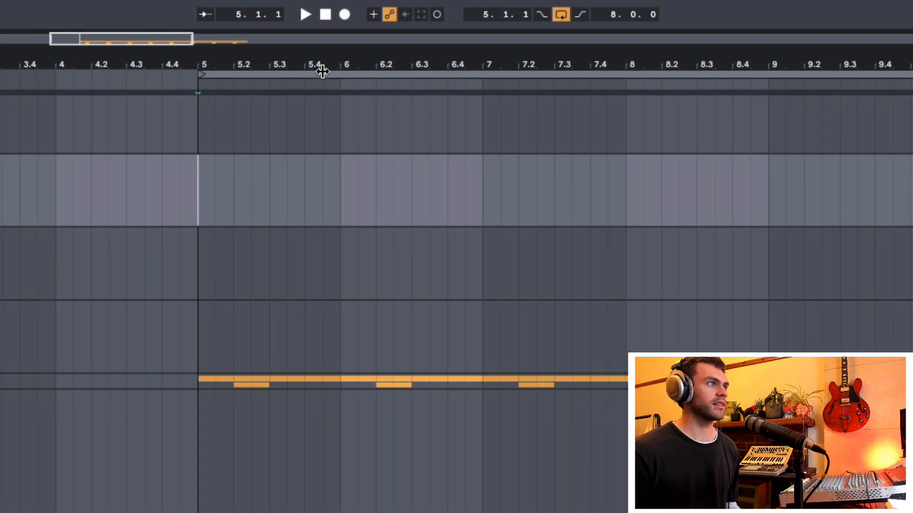
- Set the arrangement to a fixed 1/4 grid and place the insert marker at bar 5 on the Kick track
left_click_drag(198, 190, 266, 198)
right_click(266, 197)
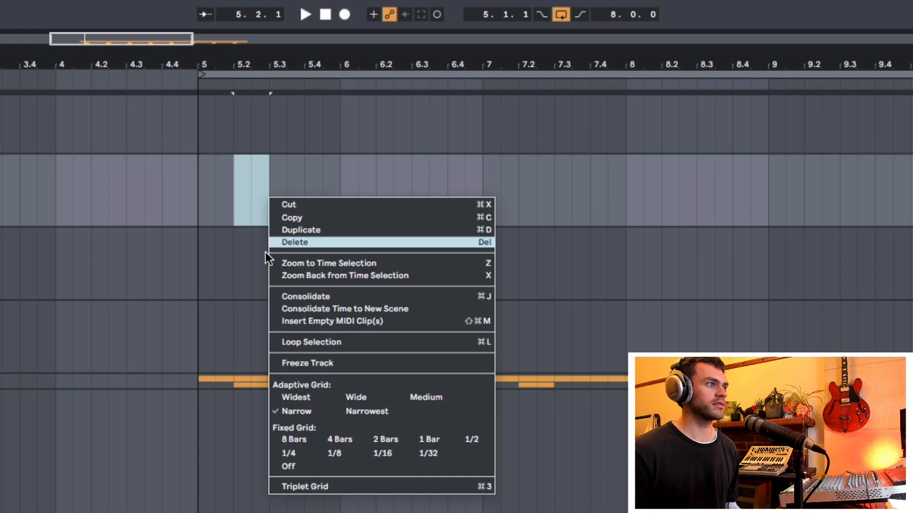
left_click(296, 455)
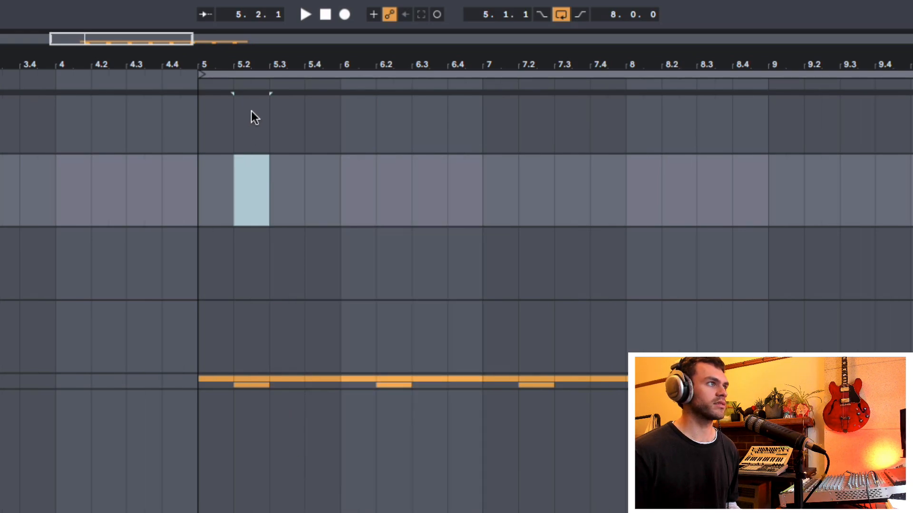
scroll(251, 102, "up", 2)
left_click(182, 179)
left_click(231, 178)
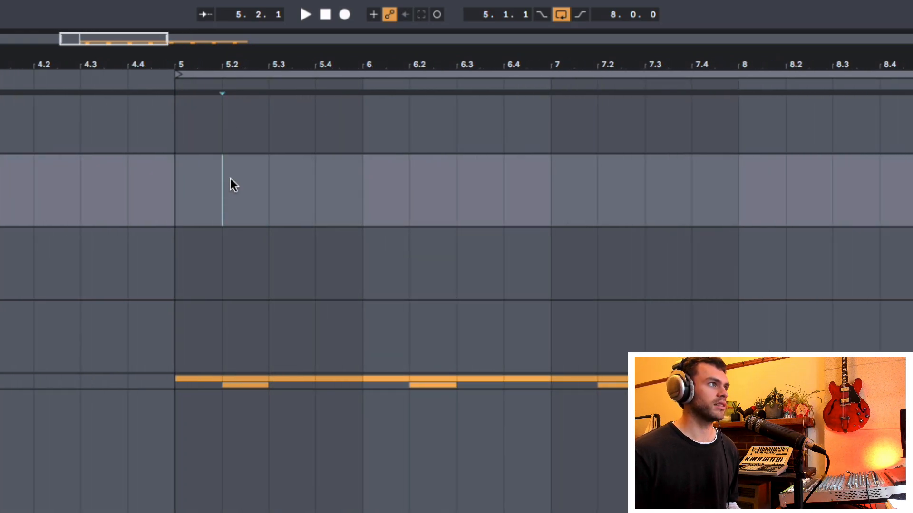
left_click(269, 184)
left_click_drag(226, 67, 375, 65)
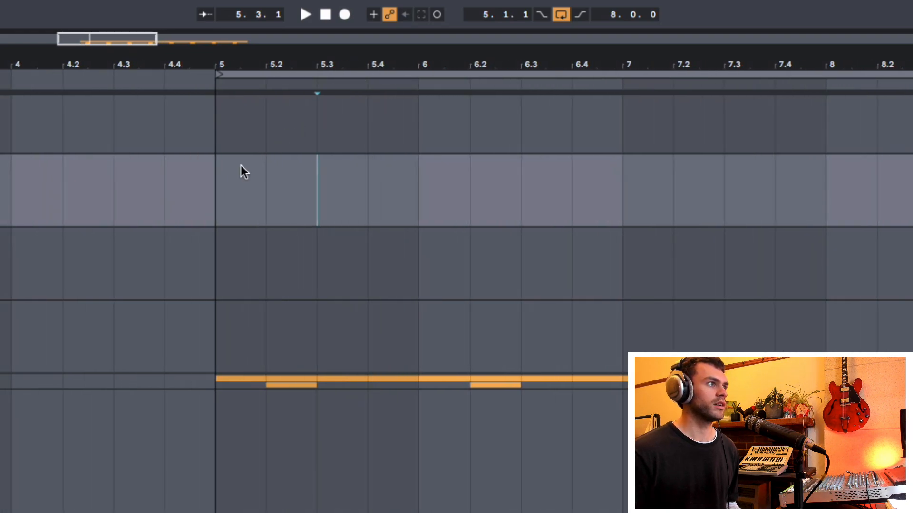
left_click(262, 179)
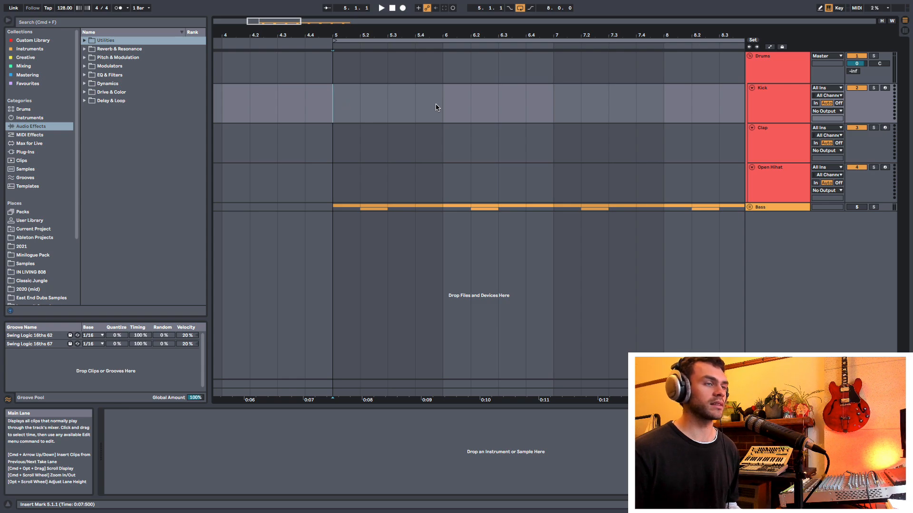
left_click_drag(417, 37, 394, 38)
scroll(327, 101, "up", 2)
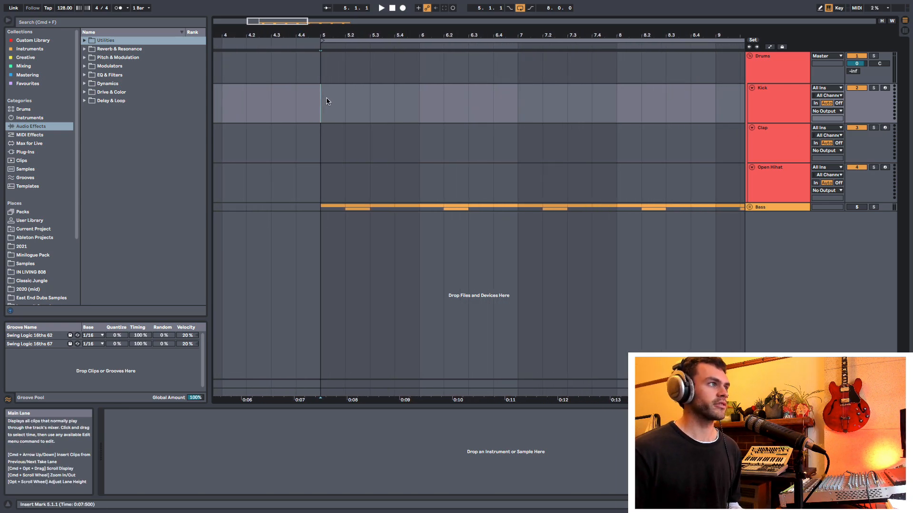
left_click(785, 127)
left_click(786, 167)
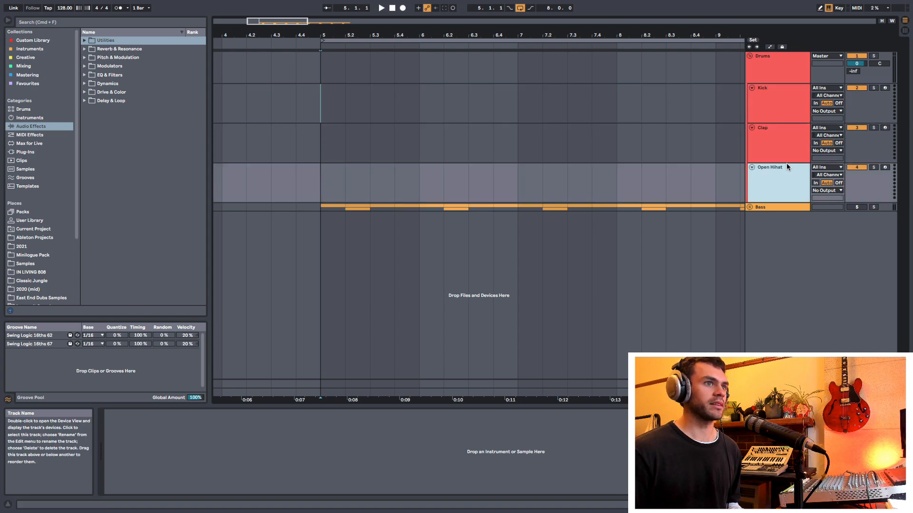
left_click(321, 113)
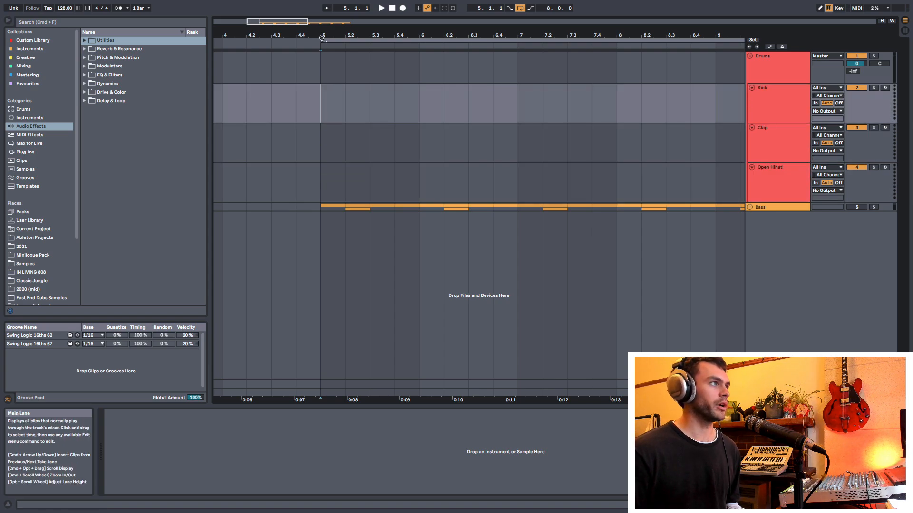
- Audition the Kick, Clap and Open Hihat samplers by arming their tracks in turn, setting the Clap sampler's sustain to -inf dB
left_click(885, 88)
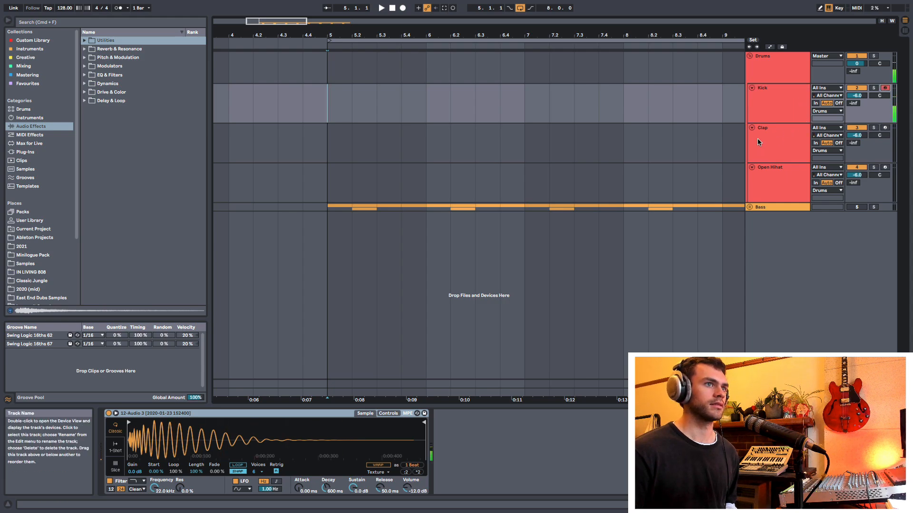
left_click(771, 138)
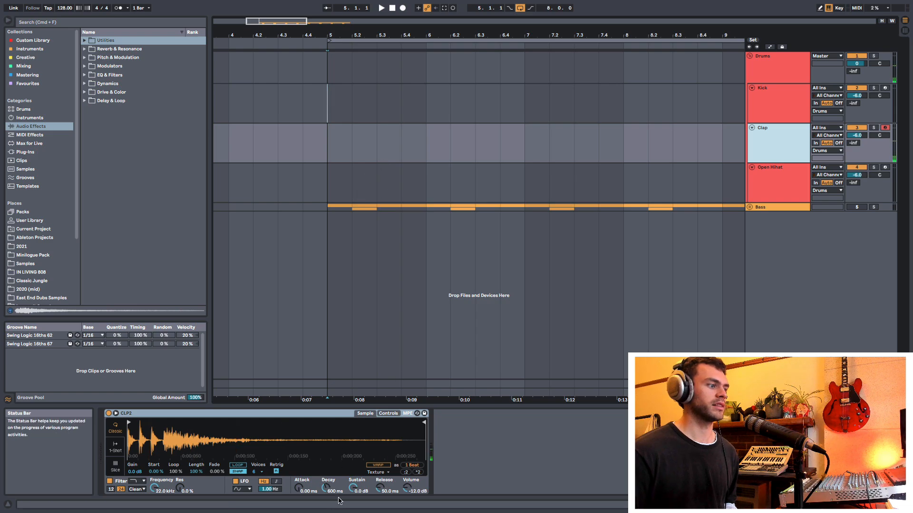
left_click(353, 488)
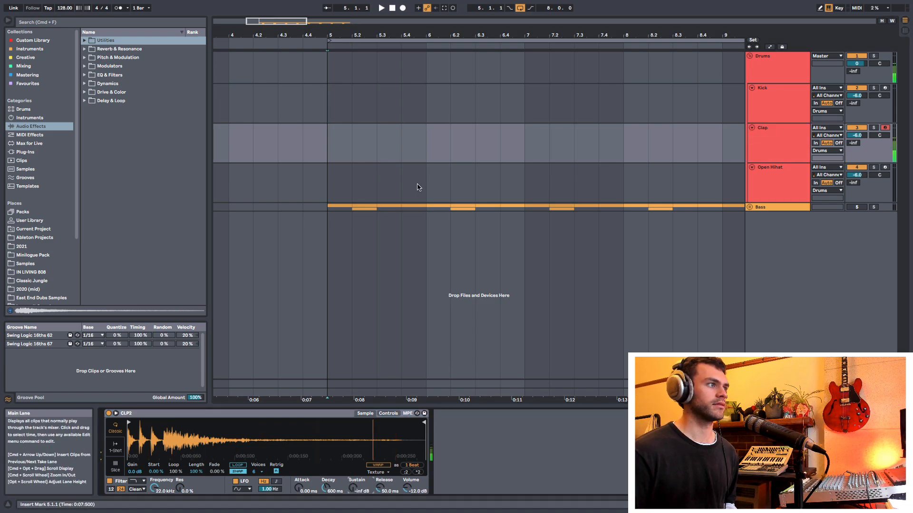
left_click(885, 166)
left_click(774, 181)
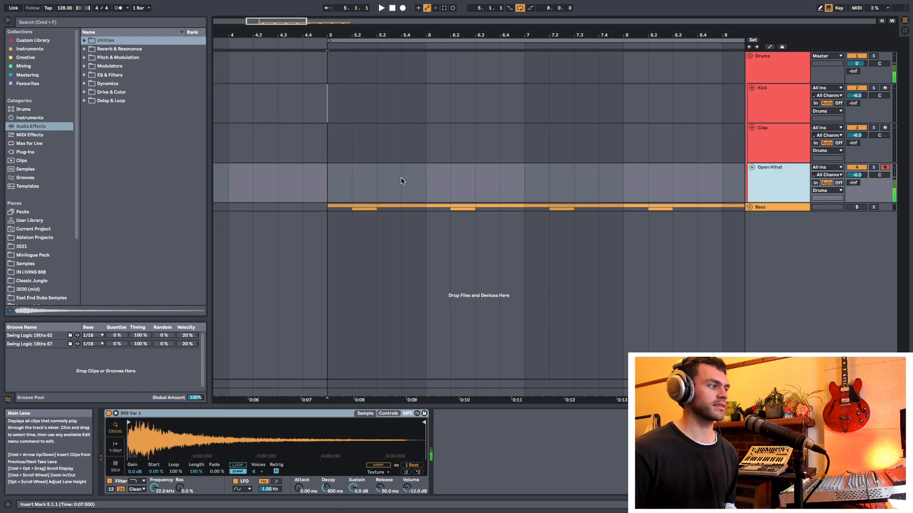
- Insert an empty one-bar MIDI clip at bar 5 on the Kick track
left_click(331, 107)
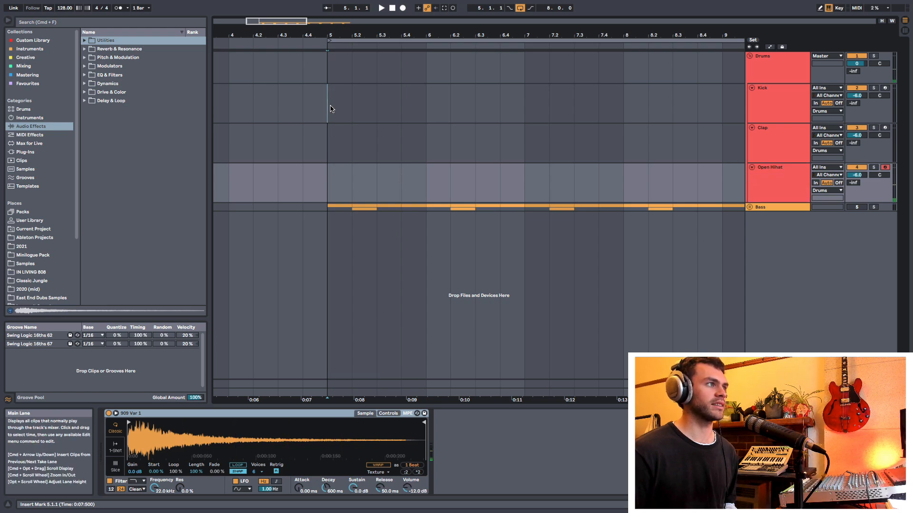
left_click_drag(332, 104, 423, 112)
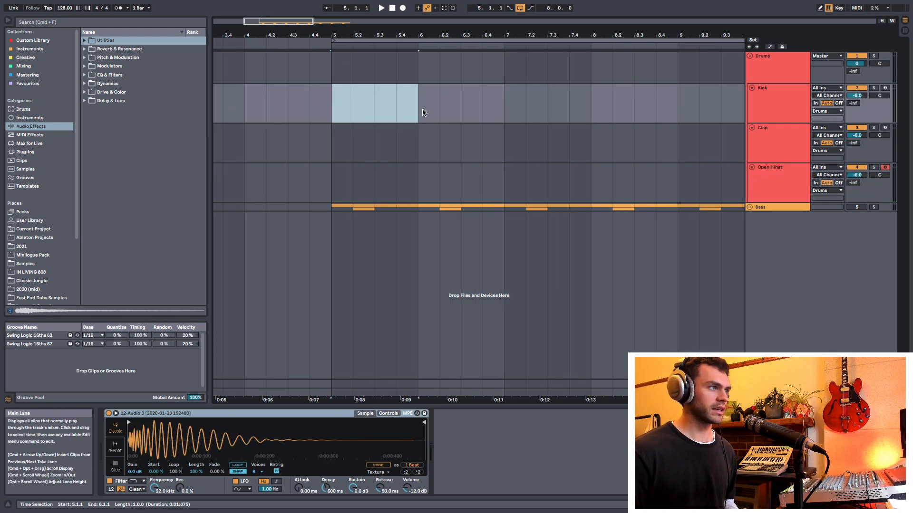
key("super+shift+m")
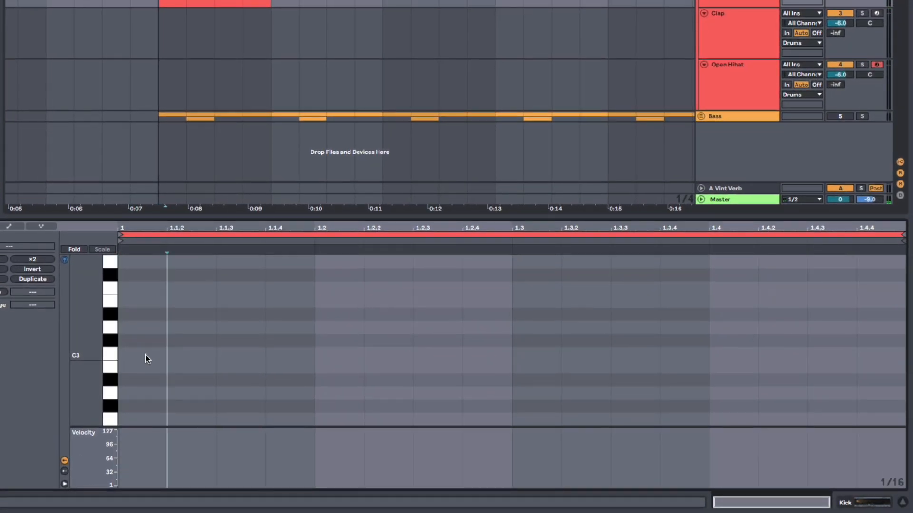
- Write an eighth-note C3 on all four beats of the Kick clip and loop the clip out to bar 13
left_click_drag(144, 354, 215, 354)
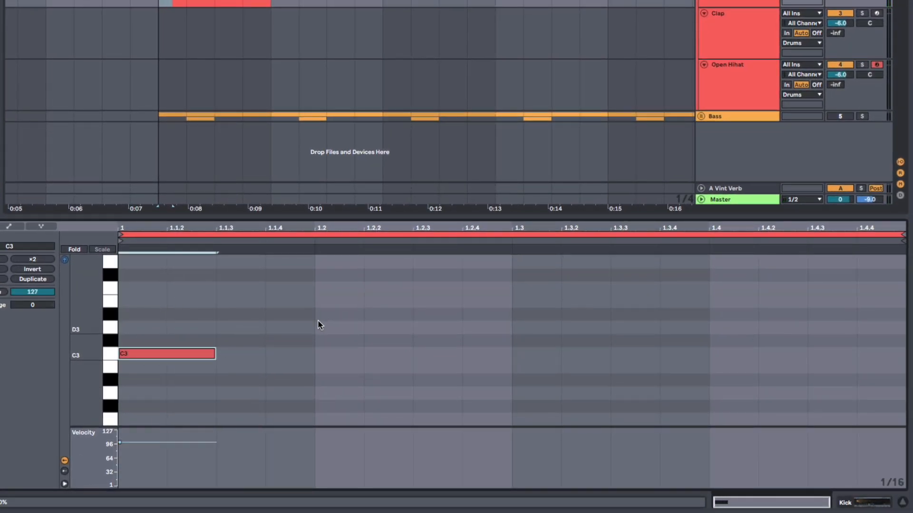
left_click_drag(316, 321, 74, 400)
key("super+d")
key("super+d")
key("super+d")
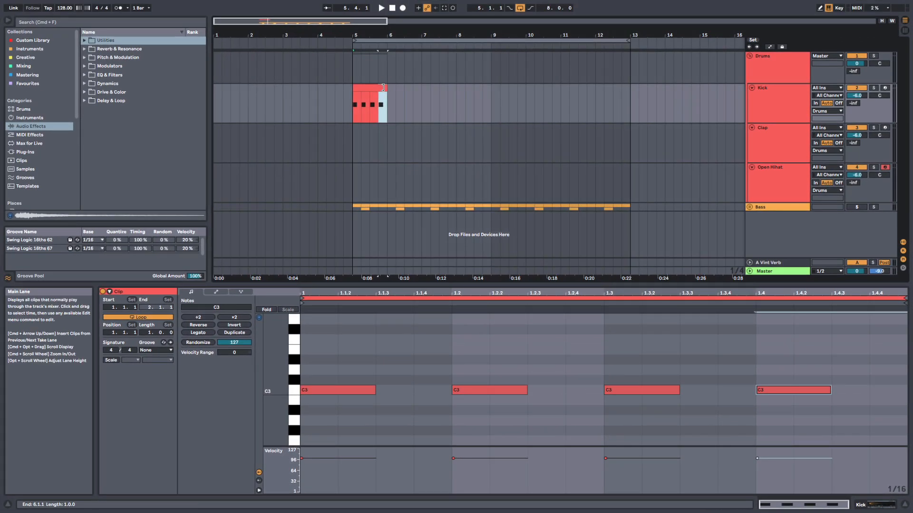
left_click_drag(387, 89, 630, 95)
mouse_move(428, 36)
left_mouse_down()
mouse_move(428, 50)
mouse_move(507, 66)
mouse_move(435, 46)
left_mouse_up()
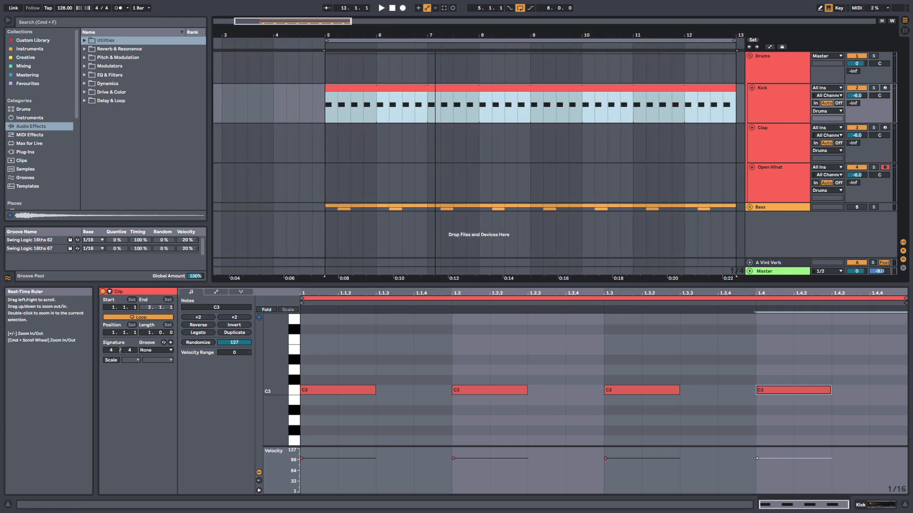
- Create a one-bar Clap clip at bar 5 with quarter-note C3 hits on beats 2 and 4, looped out to bar 13
left_click_drag(327, 152, 370, 150)
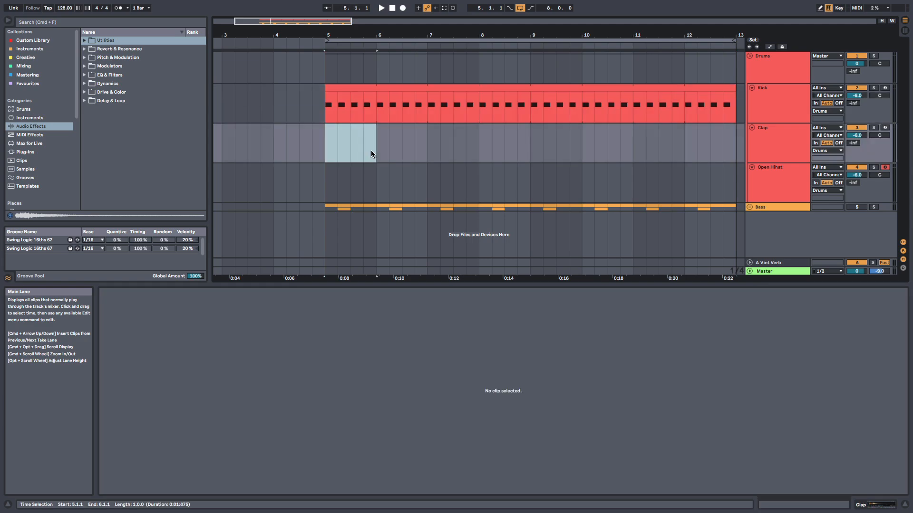
key("super+shift+m")
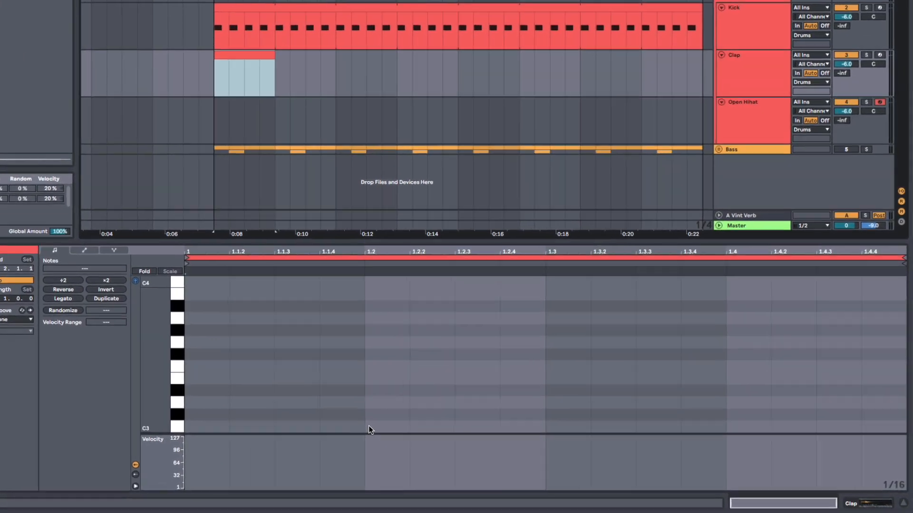
scroll(327, 351, "down", 2)
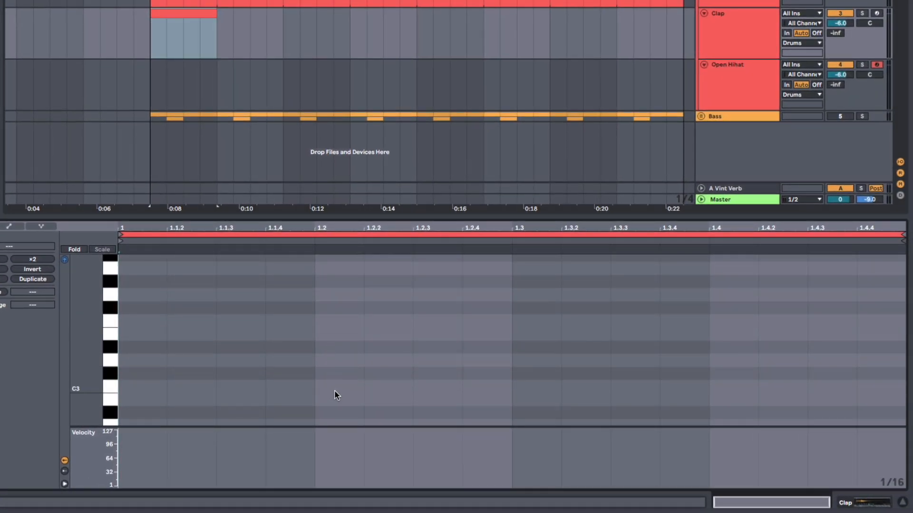
mouse_move(335, 389)
left_mouse_down()
mouse_move(388, 373)
mouse_move(499, 373)
mouse_move(514, 337)
mouse_move(119, 423)
left_mouse_up()
key("super+d")
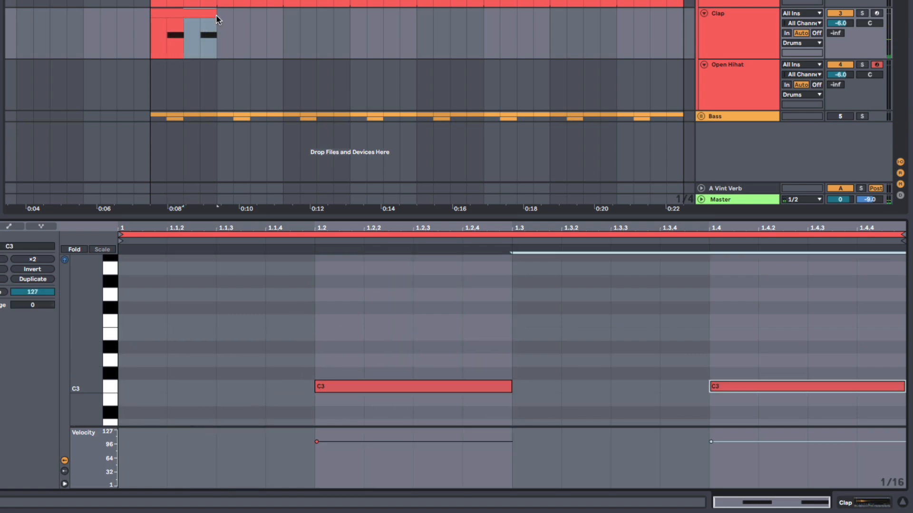
left_click_drag(211, 14, 659, 20)
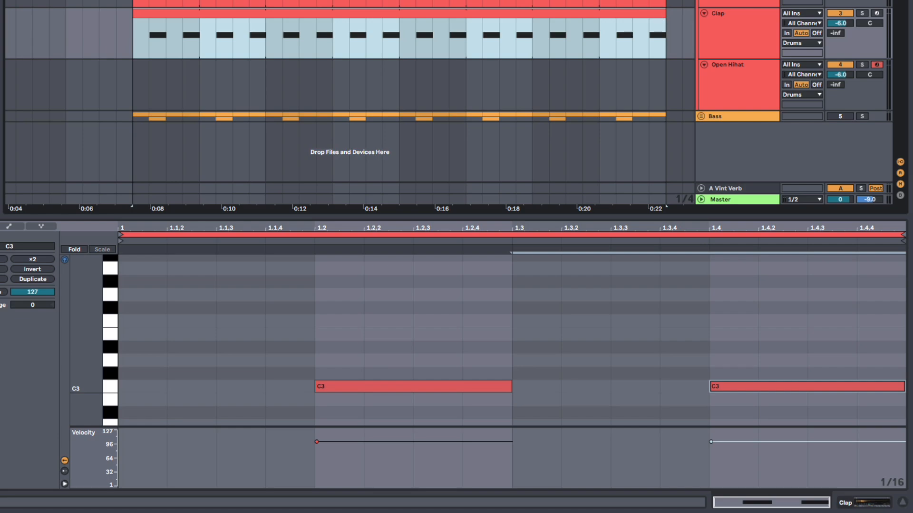
- Insert an empty one-bar MIDI clip at bar 5 on the Open Hihat track and set its note grid to fixed 1/8
left_click_drag(211, 93, 255, 90)
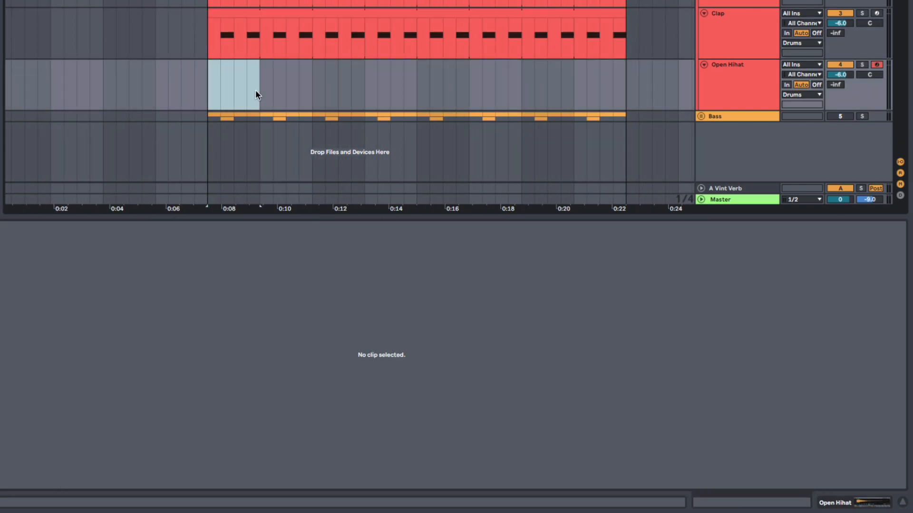
key("super+shift+m")
right_click(223, 344)
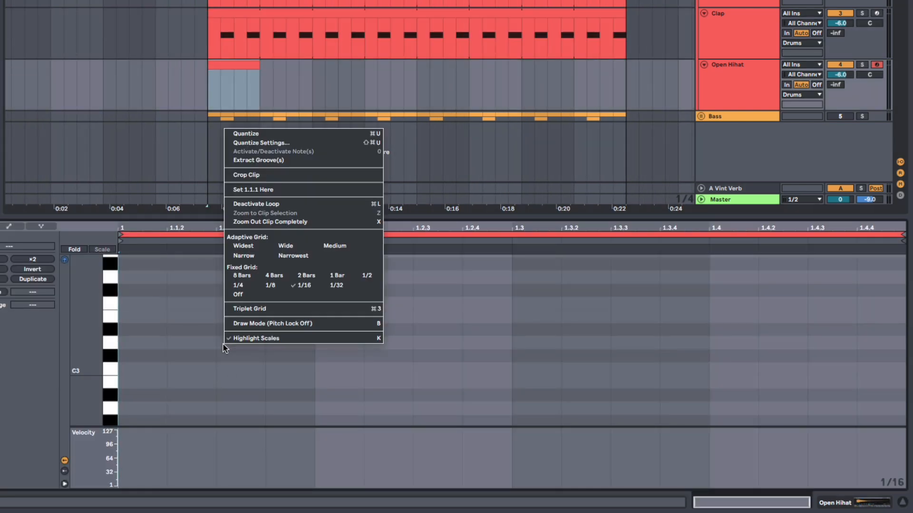
left_click(271, 286)
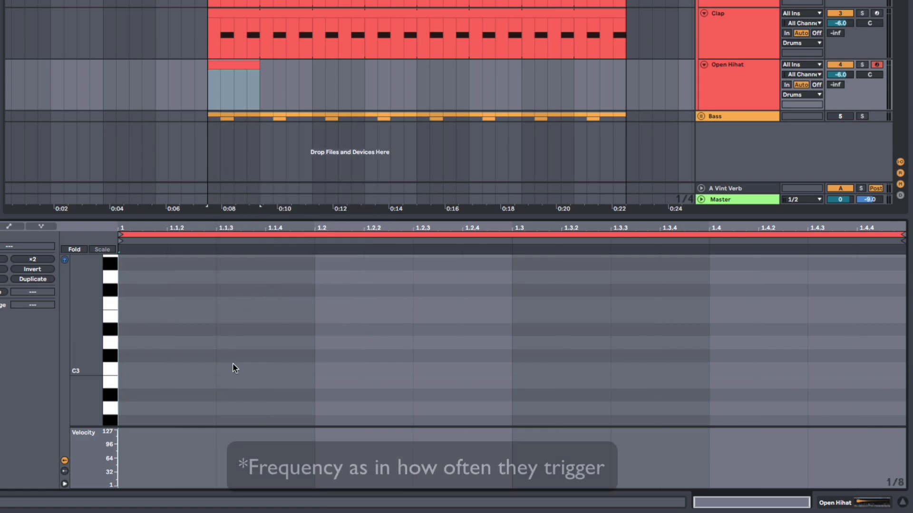
- Place an eighth-note C3 on the offbeat of every beat in the Open Hihat clip and loop the clip out to bar 13
double_click(244, 370)
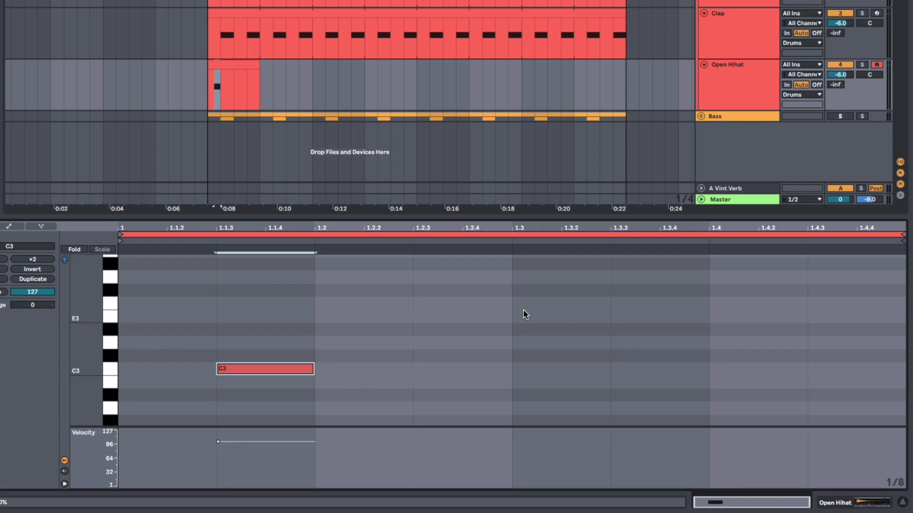
left_click(141, 316)
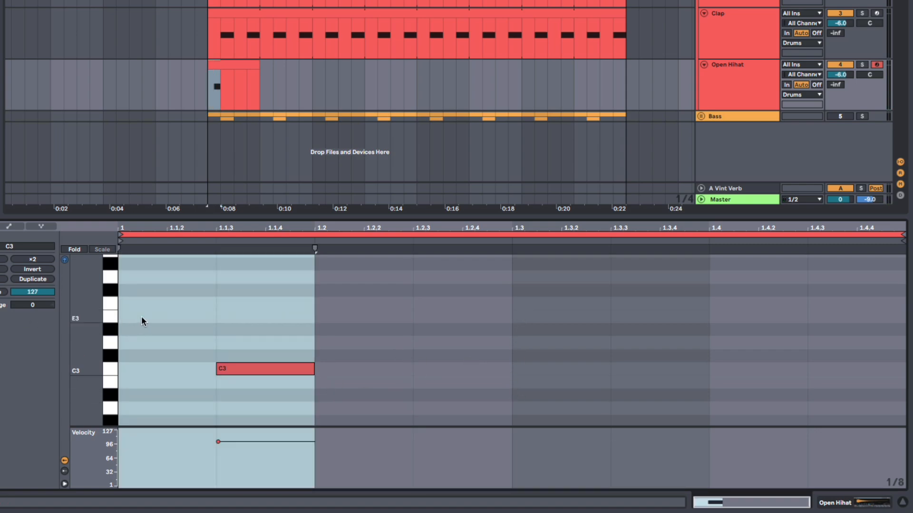
key("ctrl+d")
key("ctrl+d")
key("ctrl+d")
left_click_drag(409, 168, 692, 168)
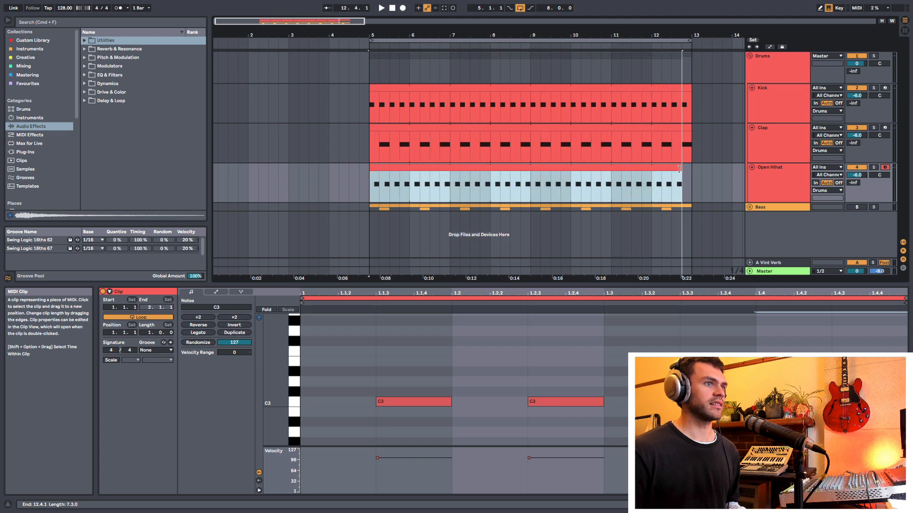
- Play back the kick, clap and open hi-hat pattern from bar 5
left_click(372, 184)
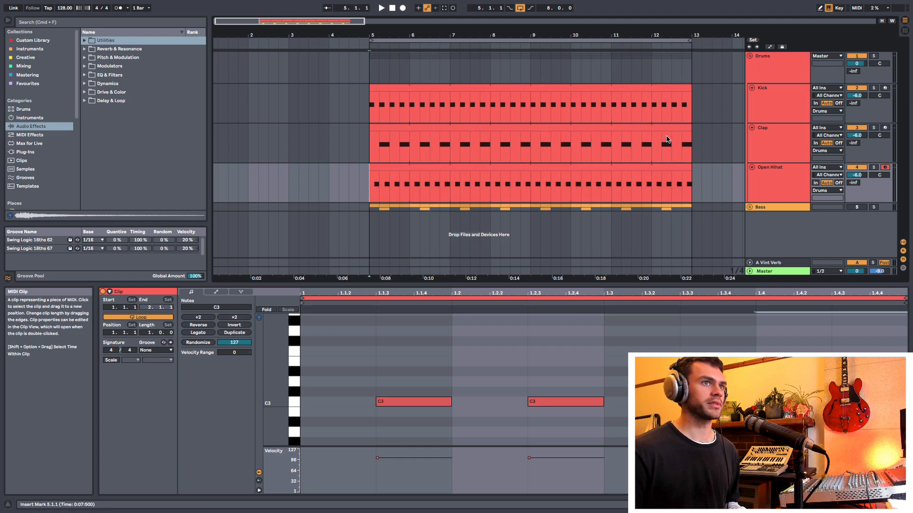
key("space")
mouse_move(409, 32)
left_mouse_down()
mouse_move(398, 44)
mouse_move(399, 28)
left_mouse_up()
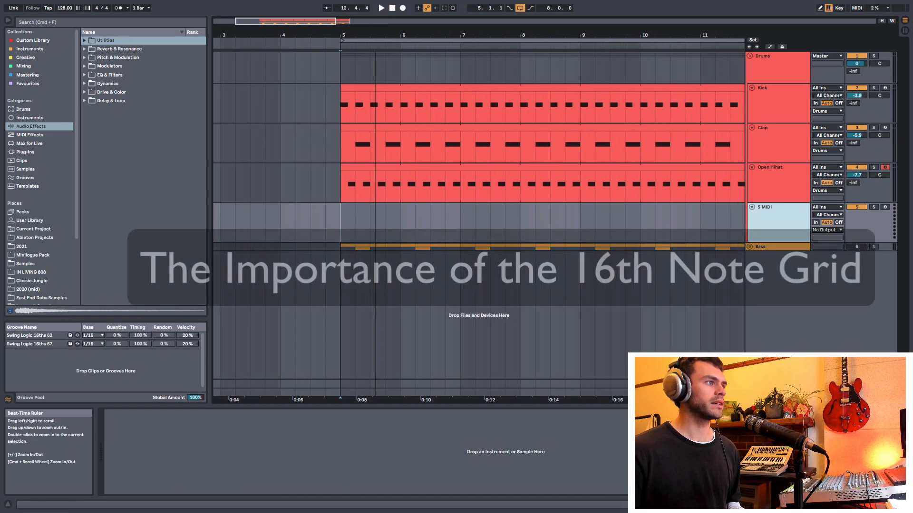
- Set the arrangement to a fixed 1/16 grid for the new MIDI track below Open Hihat
mouse_move(399, 36)
left_mouse_down()
mouse_move(379, 32)
mouse_move(399, 30)
left_mouse_up()
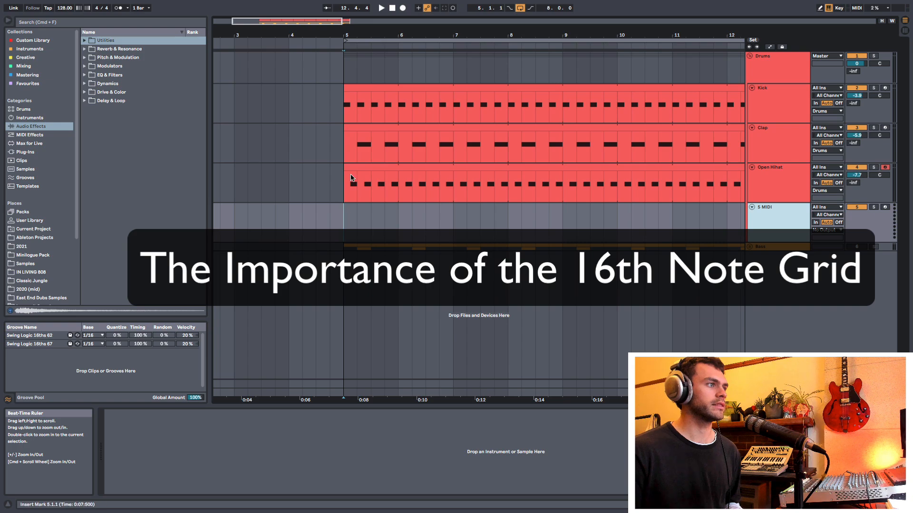
right_click(366, 218)
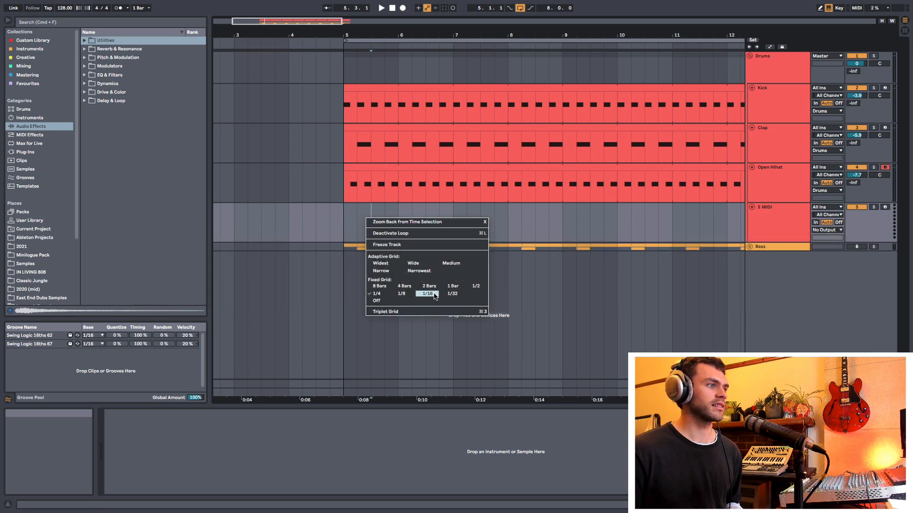
left_click(427, 294)
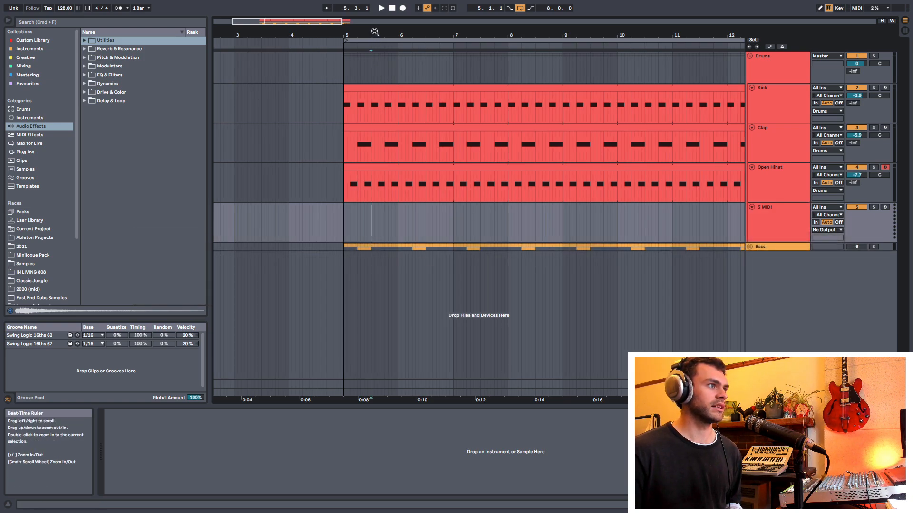
left_click_drag(375, 33, 414, 32)
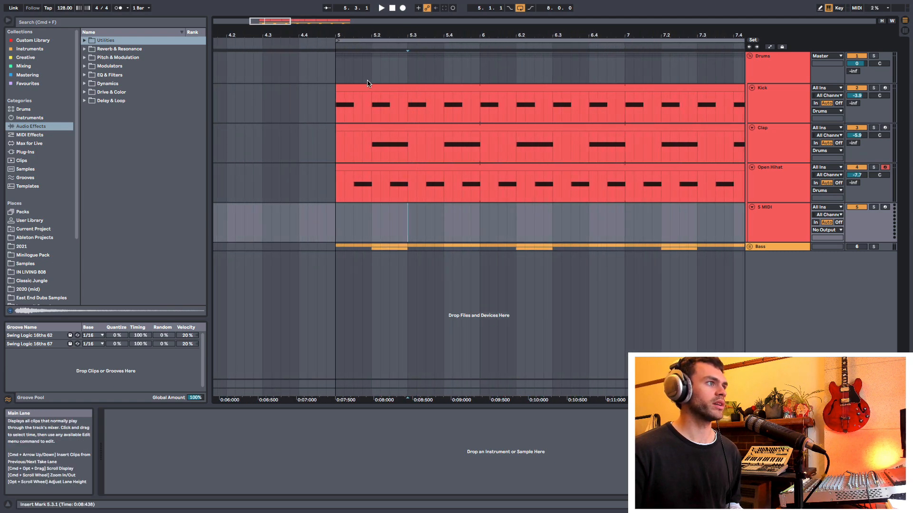
left_click_drag(381, 34, 381, 38)
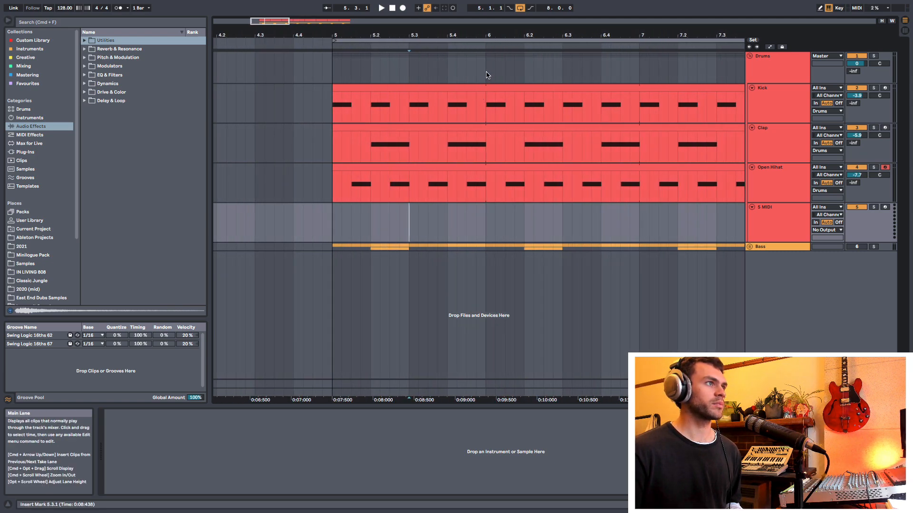
left_click_drag(485, 71, 339, 61)
left_click_drag(374, 27, 373, 38)
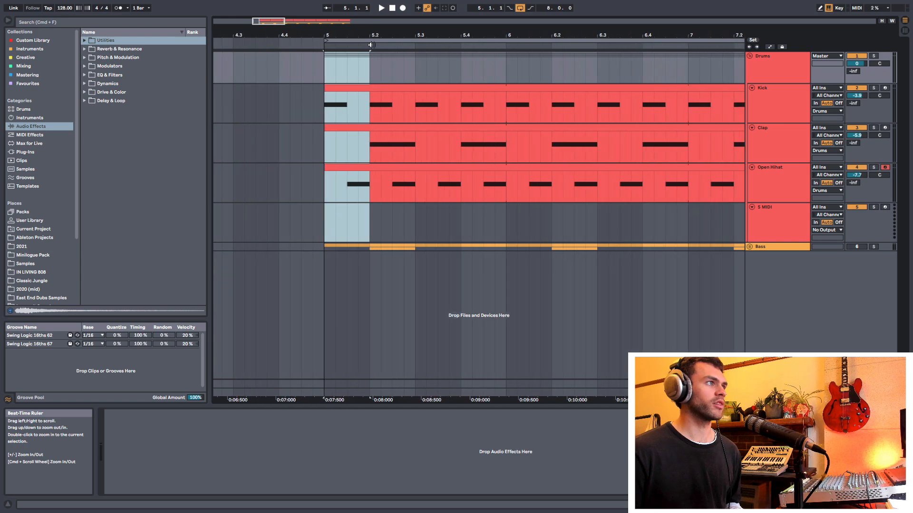
left_click_drag(321, 81, 365, 83)
left_click(312, 228)
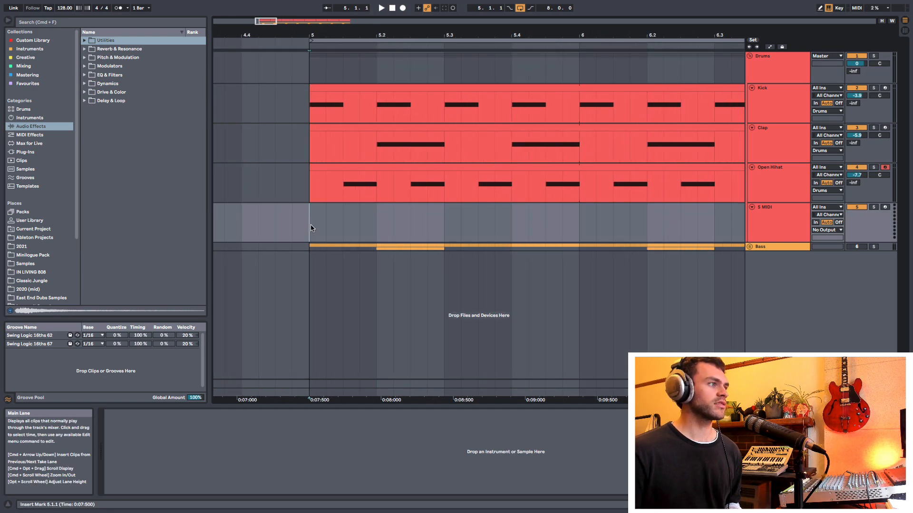
left_click_drag(312, 228, 369, 229)
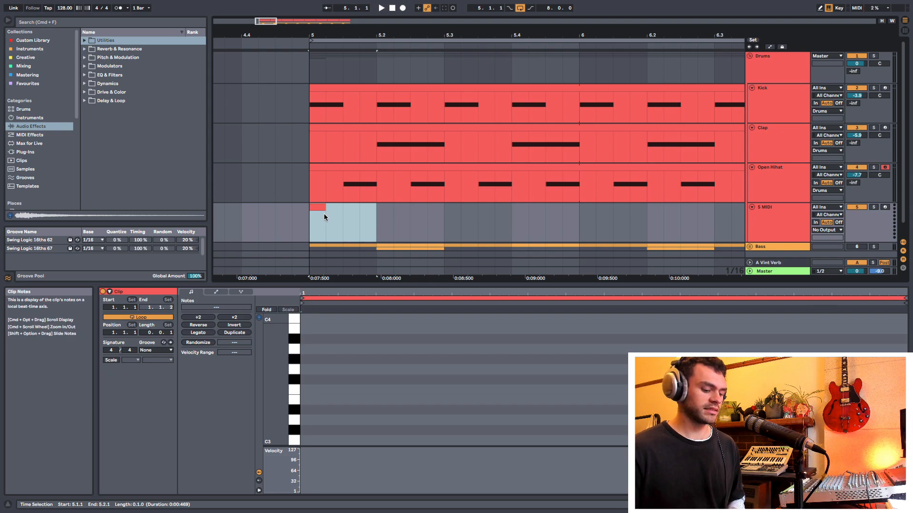
key("Delete")
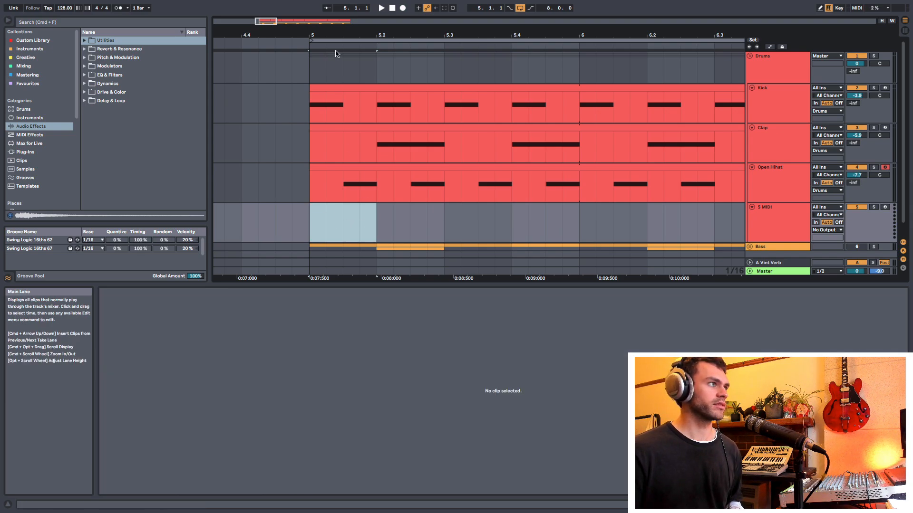
- Compare the first 16th-note slot of beats 5.1 and 5.2 across the kick, clap, open hi-hat and empty MIDI tracks
left_click_drag(347, 35, 346, 47)
left_click_drag(305, 220, 317, 223)
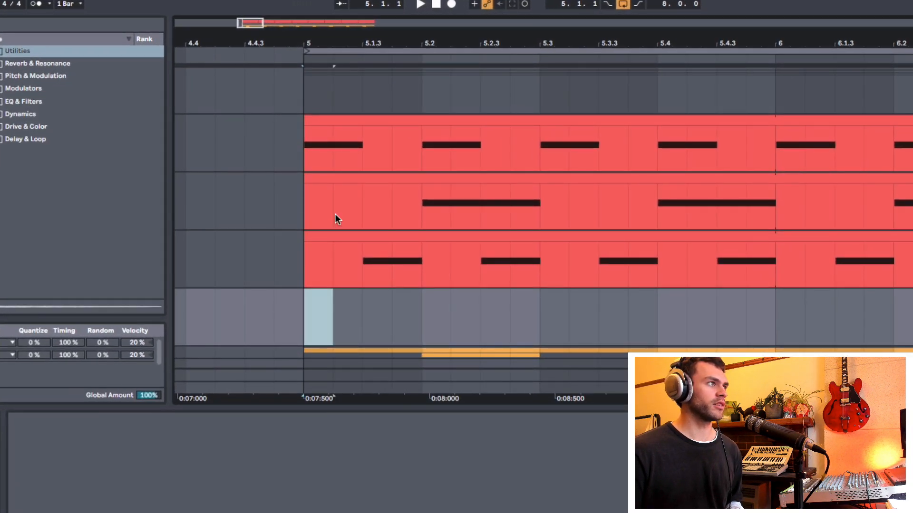
left_click_drag(337, 42, 343, 46)
left_click(312, 148)
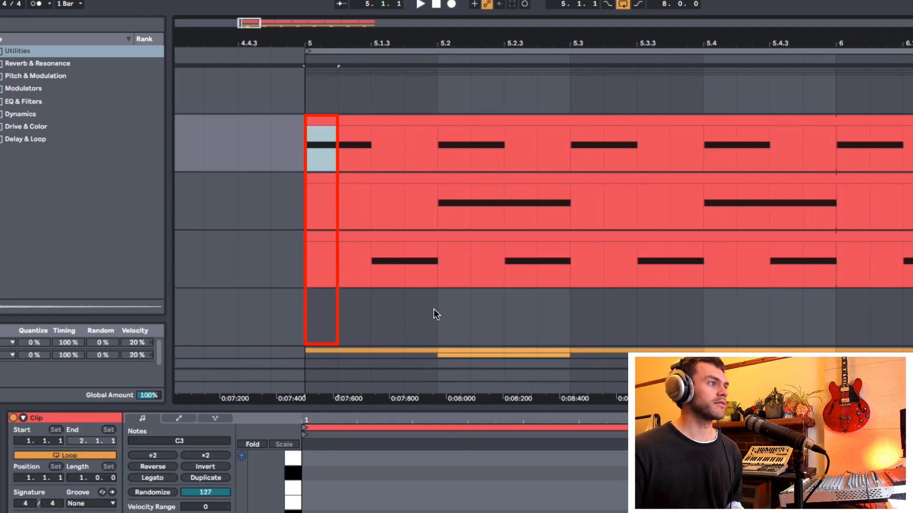
left_click(456, 313)
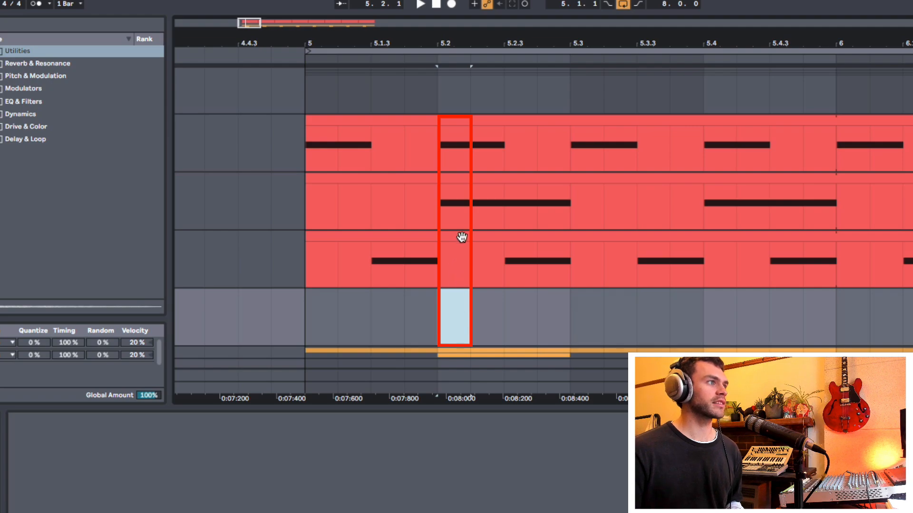
left_click(445, 158)
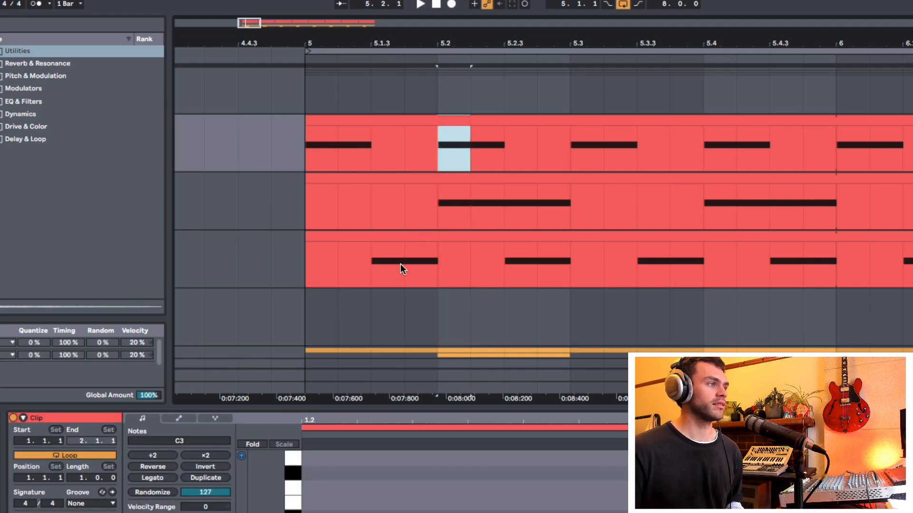
- Check the second, third and fourth 16th-note slots of beat 5.1 for overlaps with the existing drum hits
left_click(344, 316)
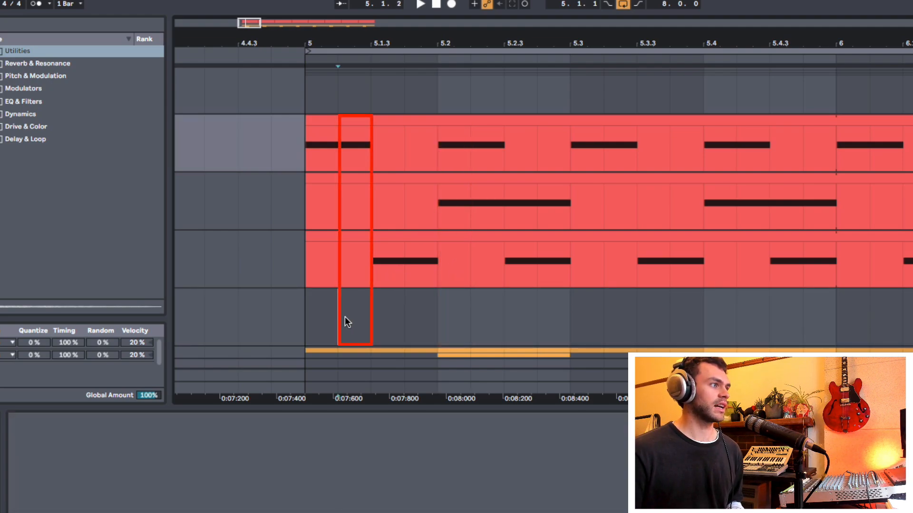
left_click(377, 324)
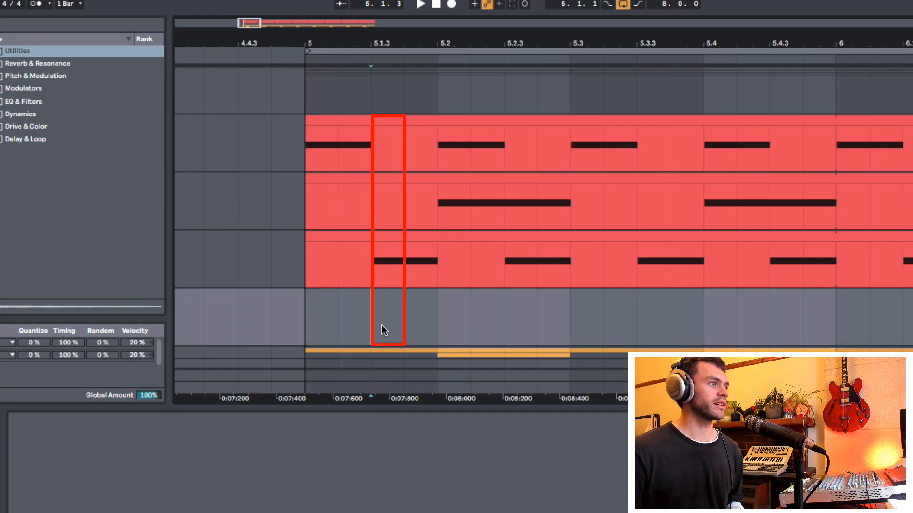
left_click(379, 268)
left_click(411, 310)
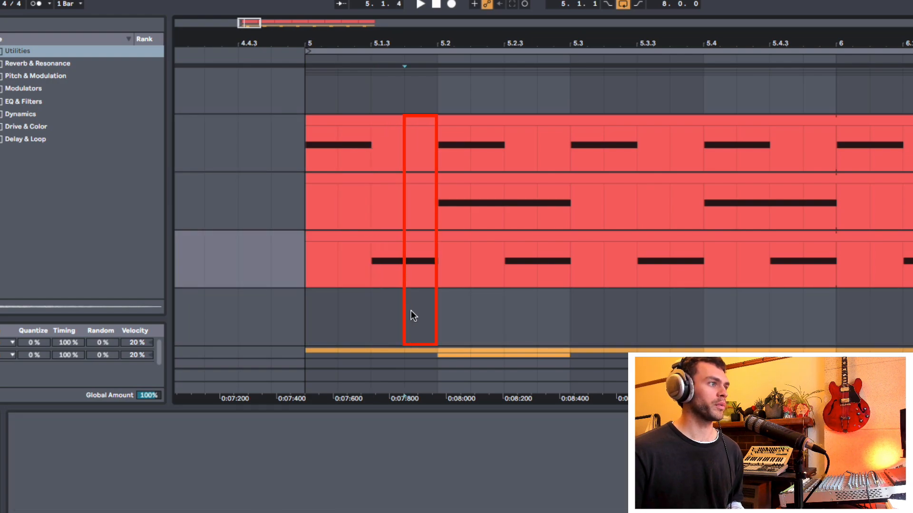
left_click(438, 320)
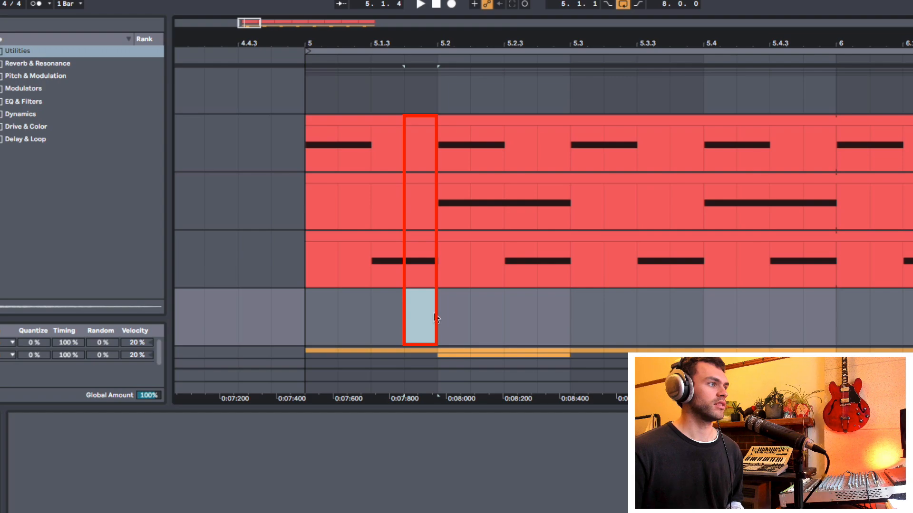
left_click(347, 315)
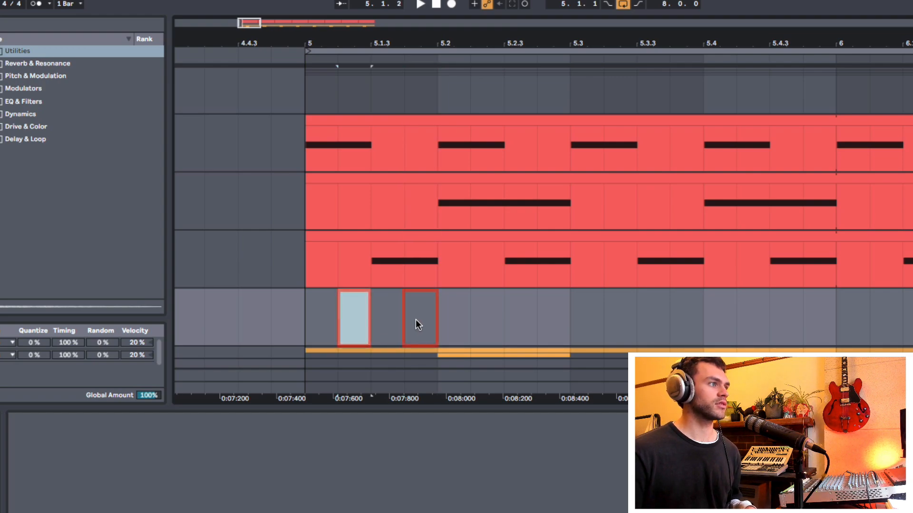
left_click(415, 321)
left_click(357, 324)
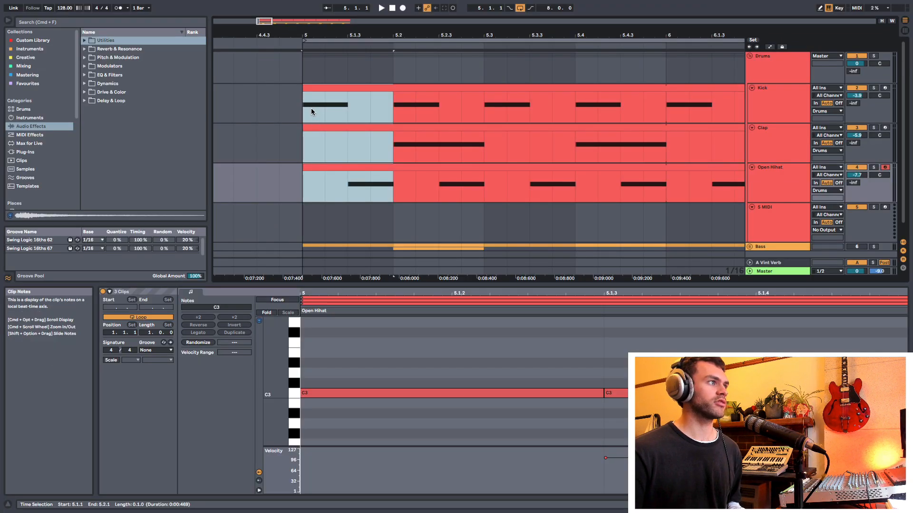
- Examine the second and fourth 16th-note positions of the beats in bar 5 on the empty MIDI track as candidate groove spots
left_click(316, 152)
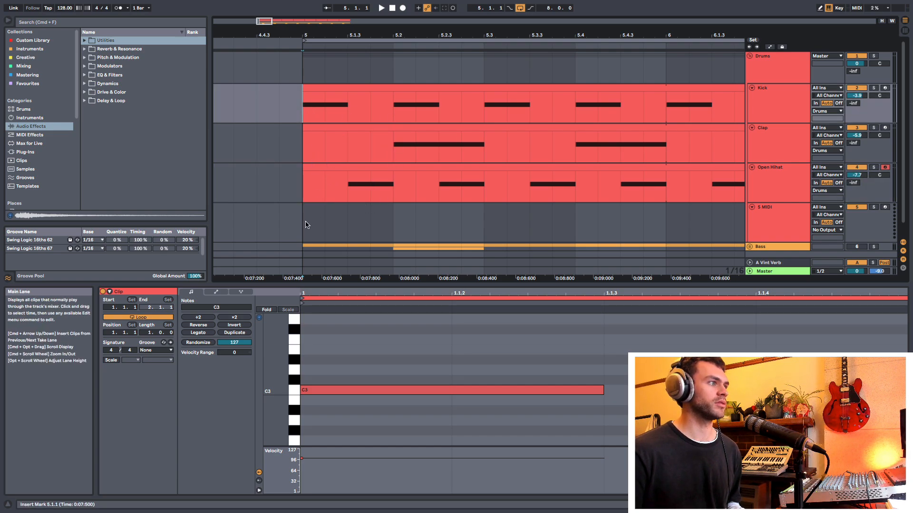
left_click_drag(305, 226, 334, 225)
key("Right")
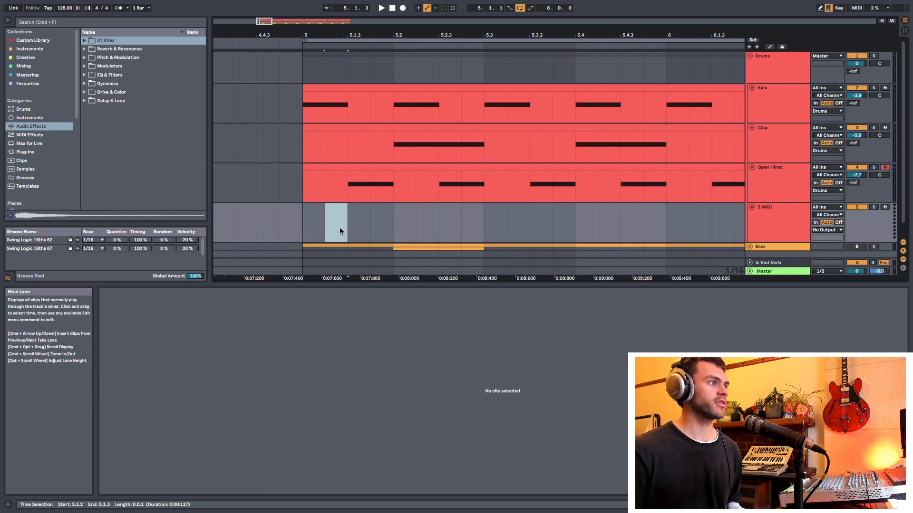
key("Right")
key("Right")
left_click_drag(327, 228, 338, 228)
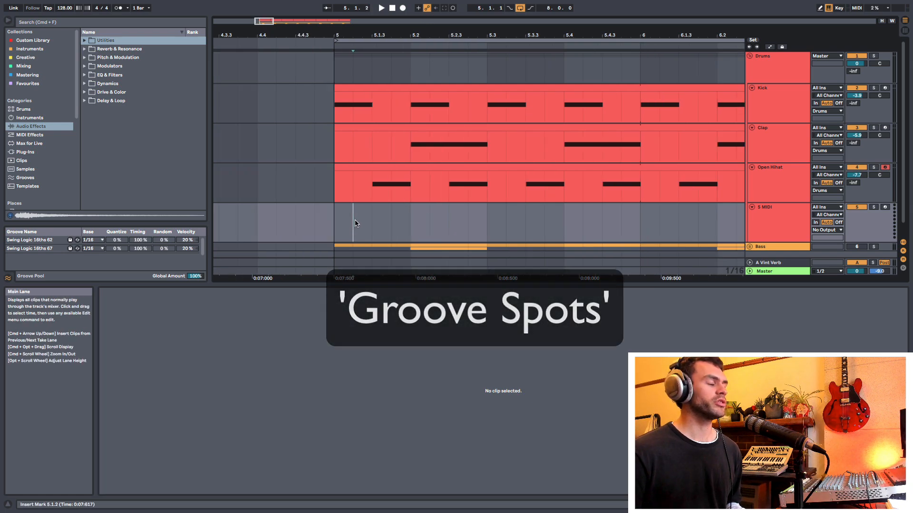
left_click_drag(356, 223, 552, 230)
mouse_move(483, 35)
left_mouse_down()
mouse_move(470, 19)
mouse_move(475, 35)
left_mouse_up()
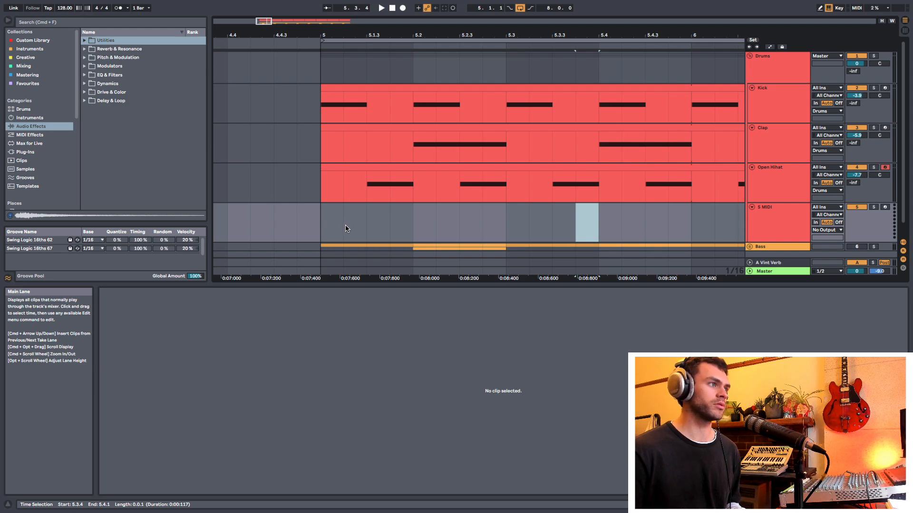
left_click(392, 229)
left_click(453, 236)
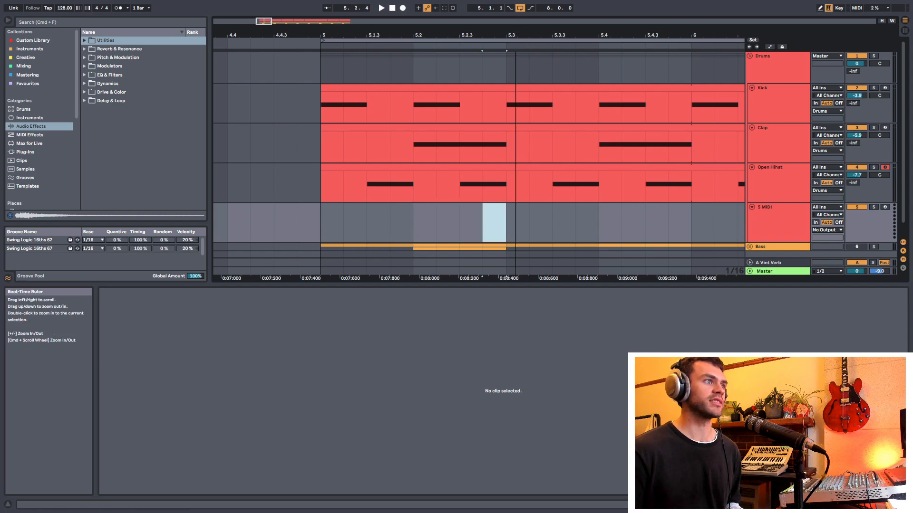
left_click_drag(515, 36, 480, 29)
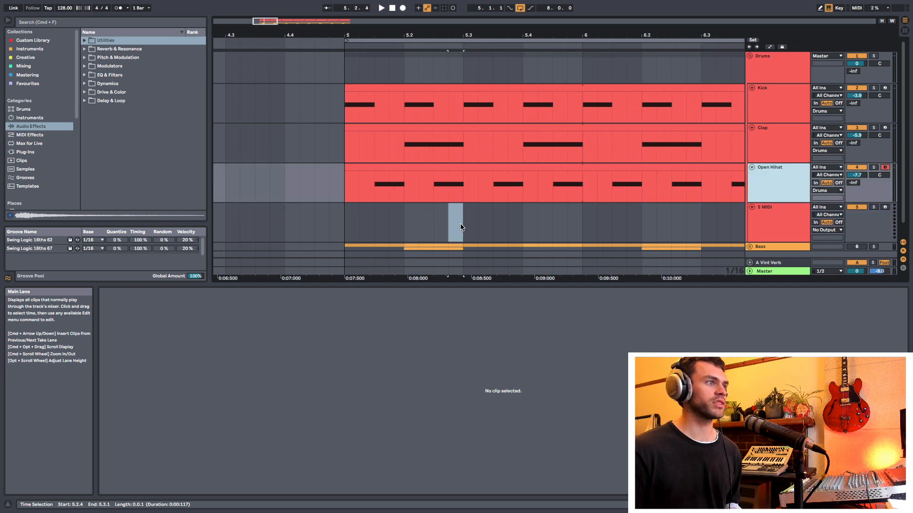
left_click(418, 229)
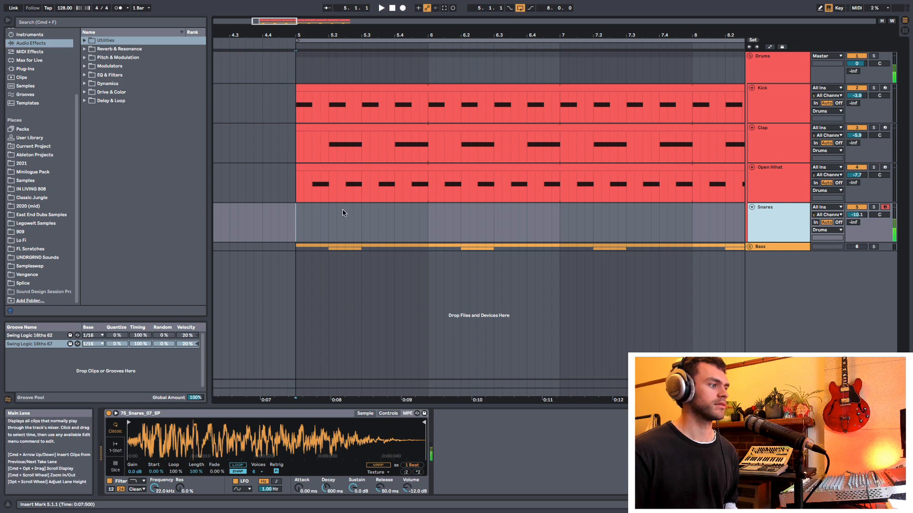
- Insert a 1/16 MIDI clip with a C3 note at 5.1.4 on the Snares track and play it from bar 5
mouse_move(367, 36)
left_mouse_down()
mouse_move(344, 24)
mouse_move(370, 48)
left_mouse_up()
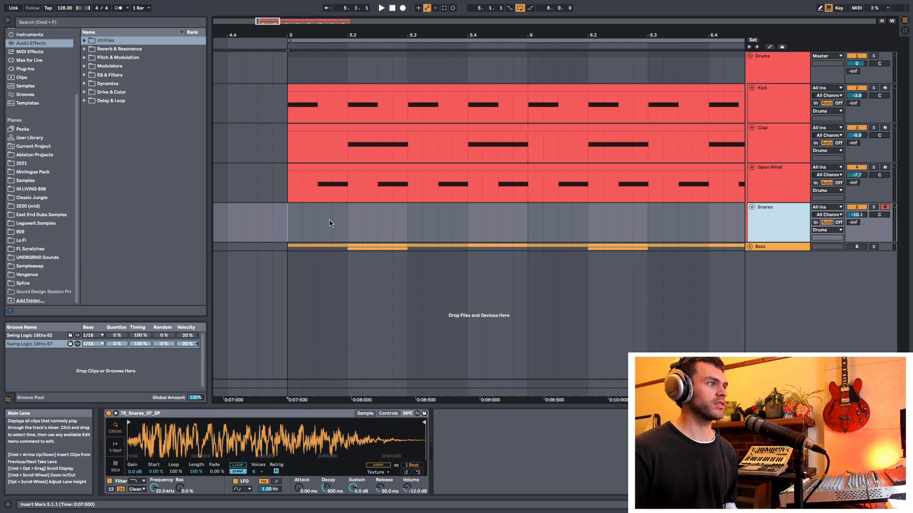
left_click_drag(333, 223, 351, 223)
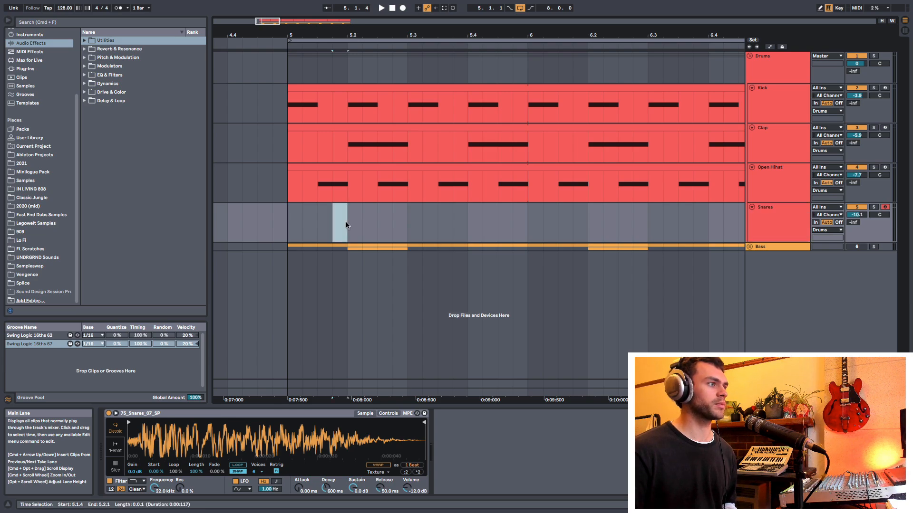
key("super+shift+m")
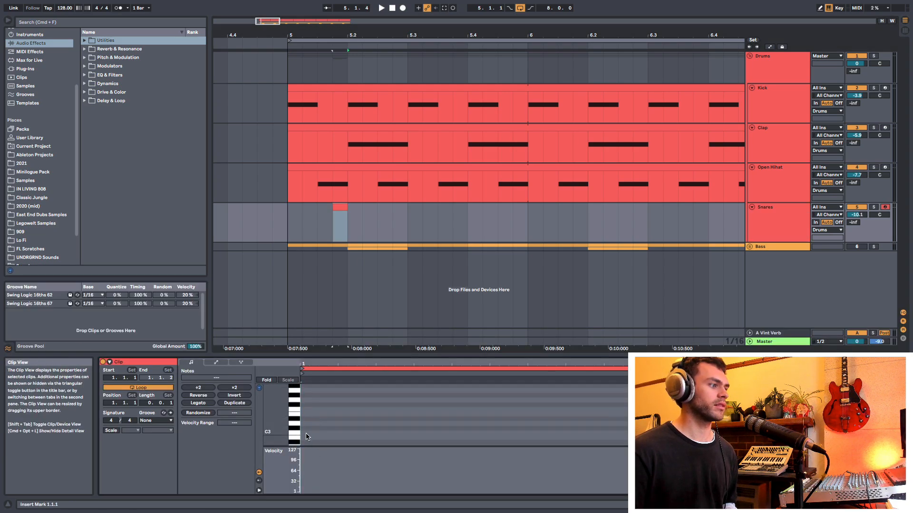
double_click(304, 438)
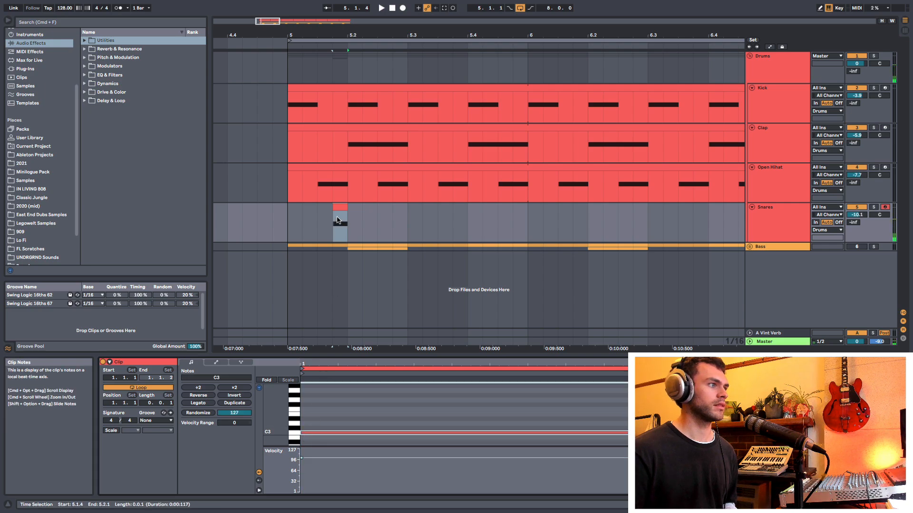
left_click(291, 232)
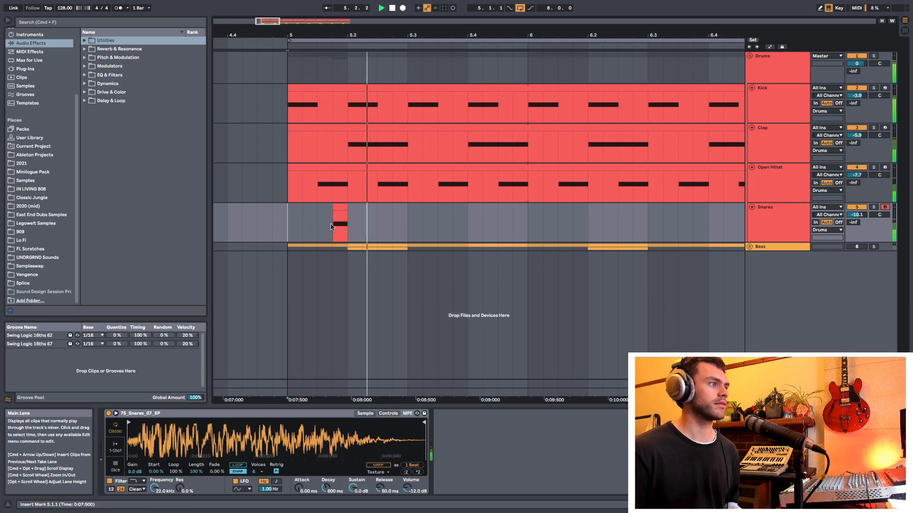
- Try the snare clip at 5.1.2, then arrange two sixteenth-note snare clips at 5.1.4 and 5.2.2
left_click(338, 209)
left_click_drag(337, 210, 308, 201)
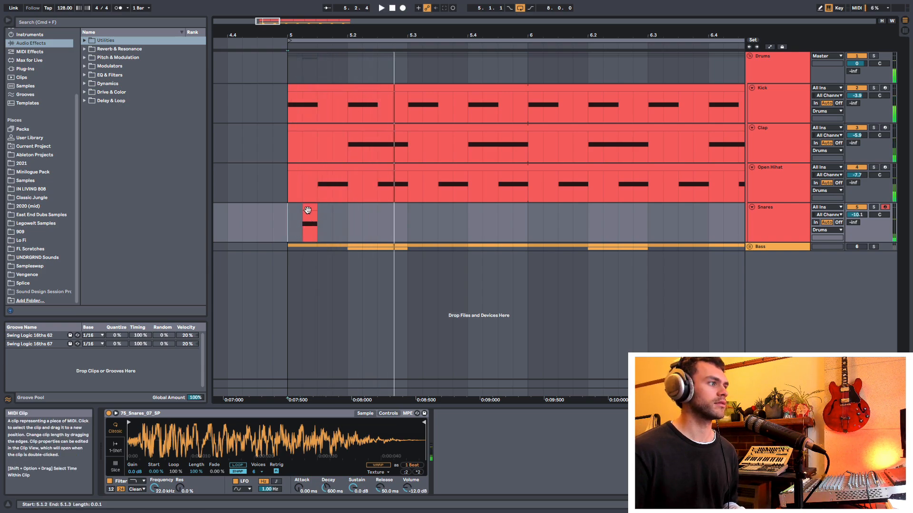
left_click_drag(310, 219, 364, 207)
left_click(306, 214)
- Play back the drums with the snare hits from bar 5, then move the two snare clips to 5.2.4 and 5.3.2
left_click(287, 228)
key("space")
key("space")
left_click(291, 228)
key("space")
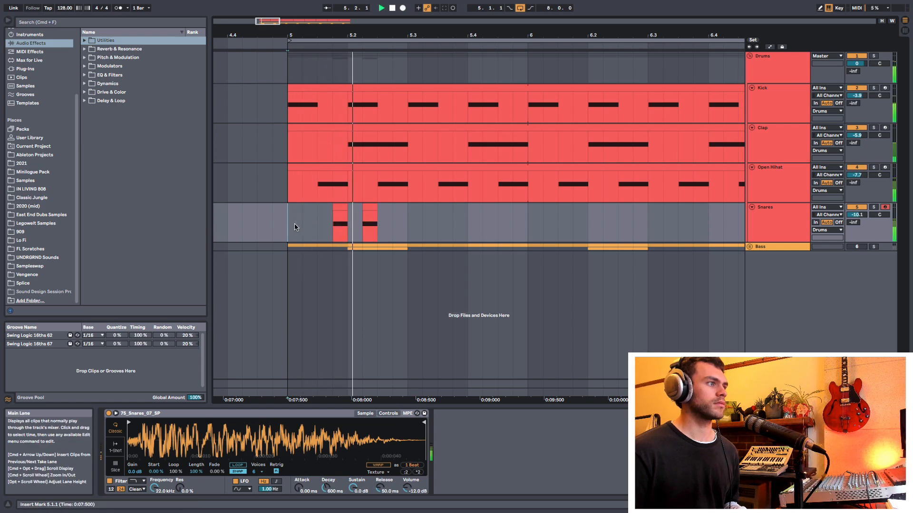
key("space")
left_click_drag(287, 230, 401, 227)
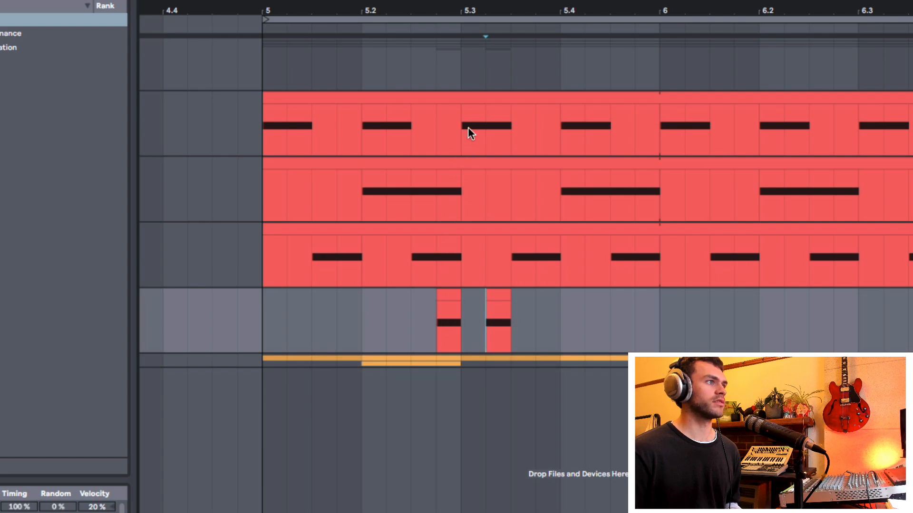
- Compare the snare hits on either side of beat 5.3 with the kick hit on that beat
left_click_drag(459, 130, 482, 132)
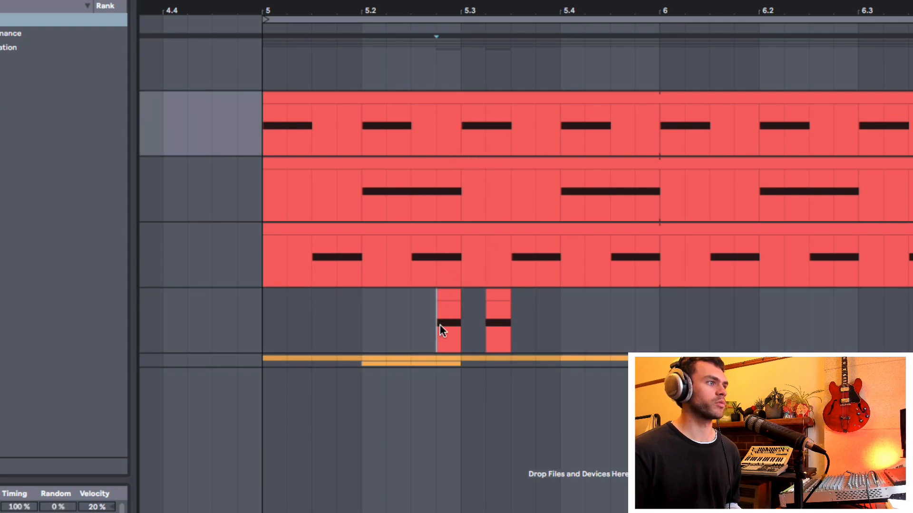
left_click_drag(440, 325, 503, 319)
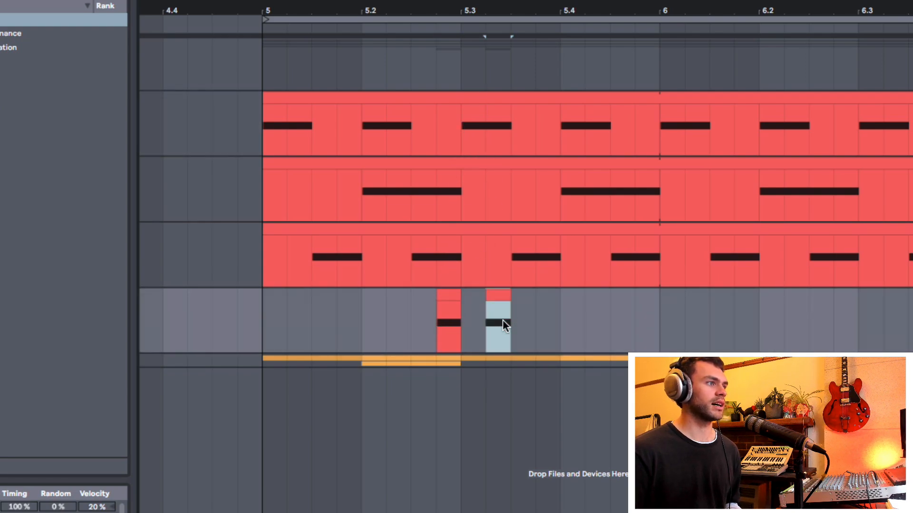
left_click_drag(438, 327, 454, 328)
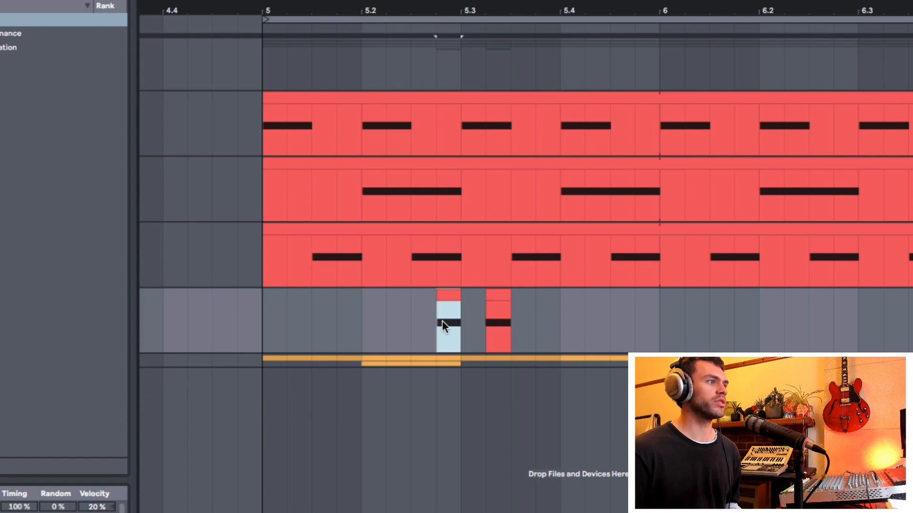
left_click(461, 143)
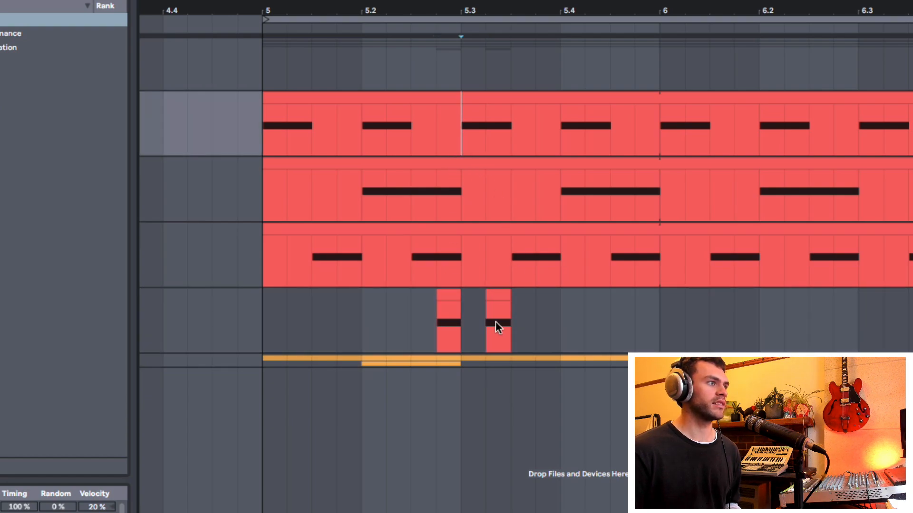
left_click_drag(496, 321, 503, 330)
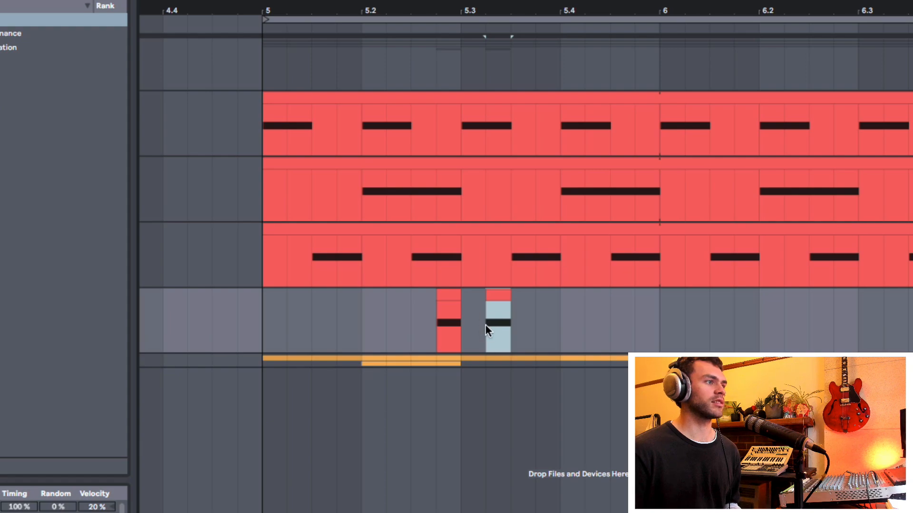
- Play the drums from bar 5, then consolidate the snare clips into a one-bar clip from 5.1.1 to 6.1.1
left_click(255, 321)
key("space")
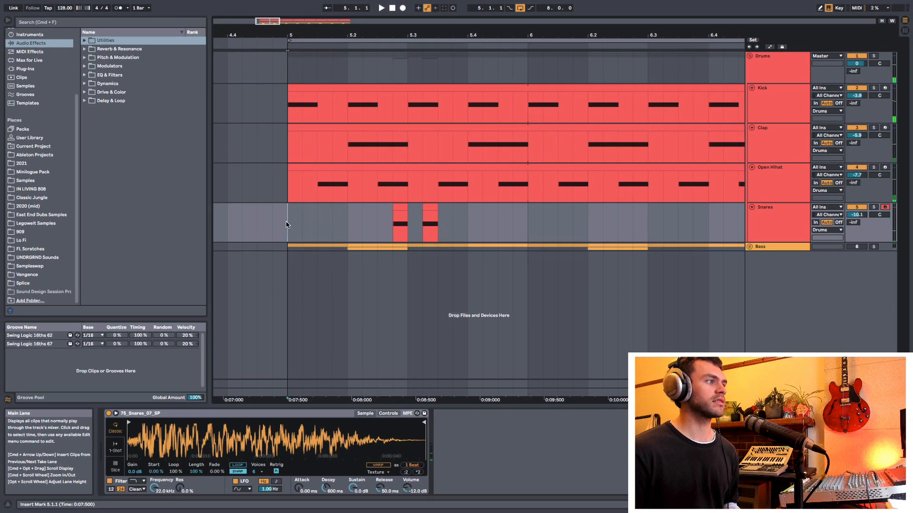
left_click_drag(286, 230, 556, 222)
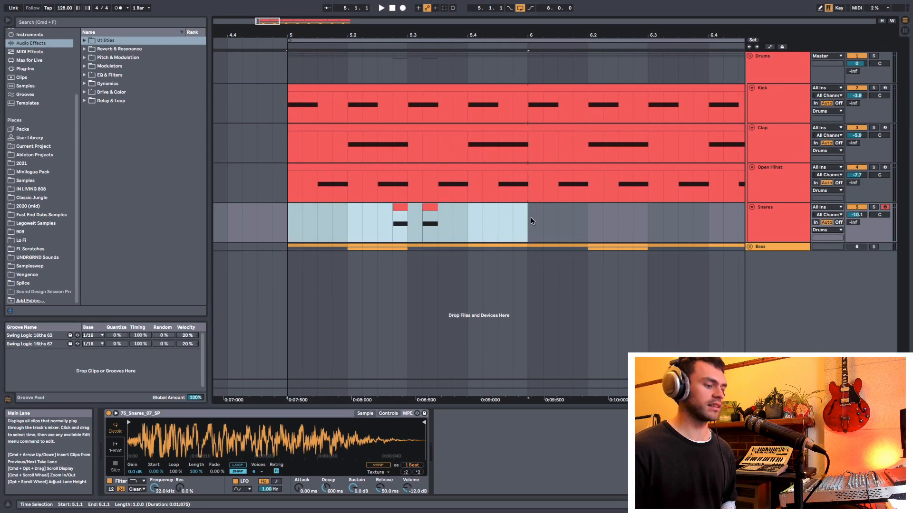
key("super+j")
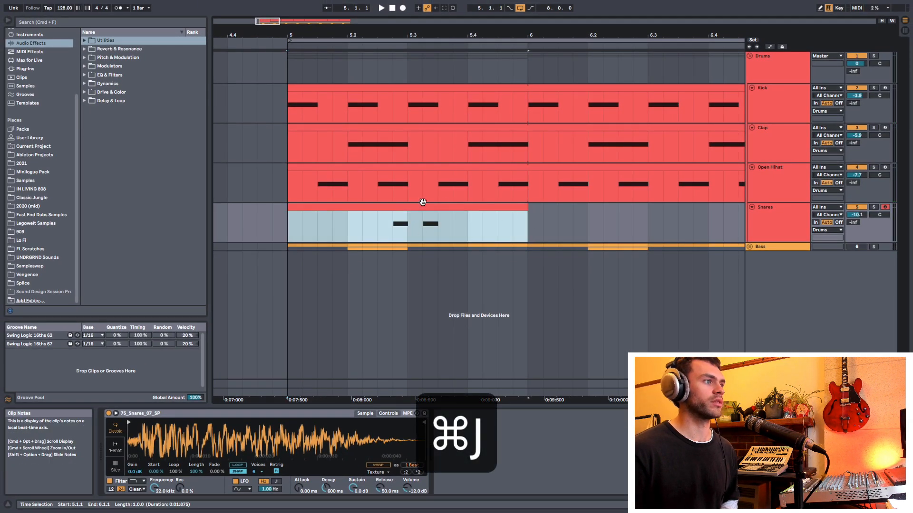
- Turn on looping for the one-bar snare clip and extend it to bar 13
double_click(435, 211)
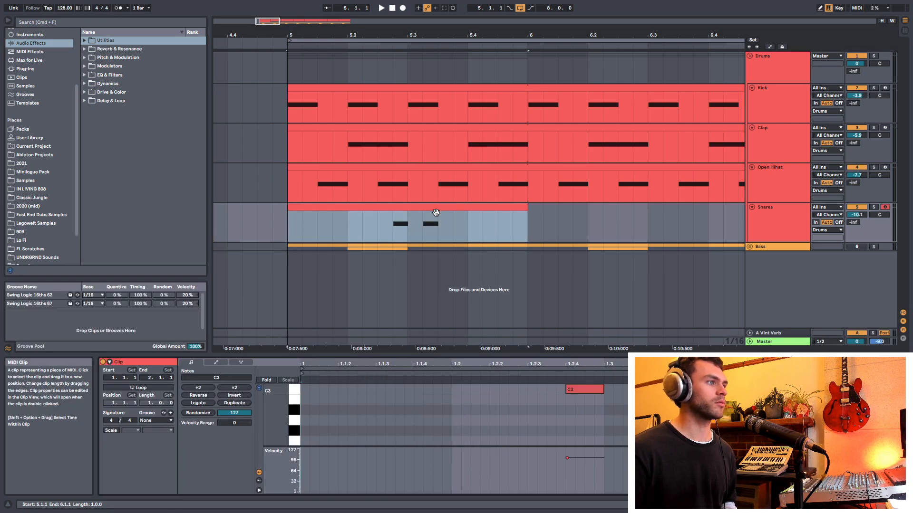
left_click_drag(389, 354, 389, 290)
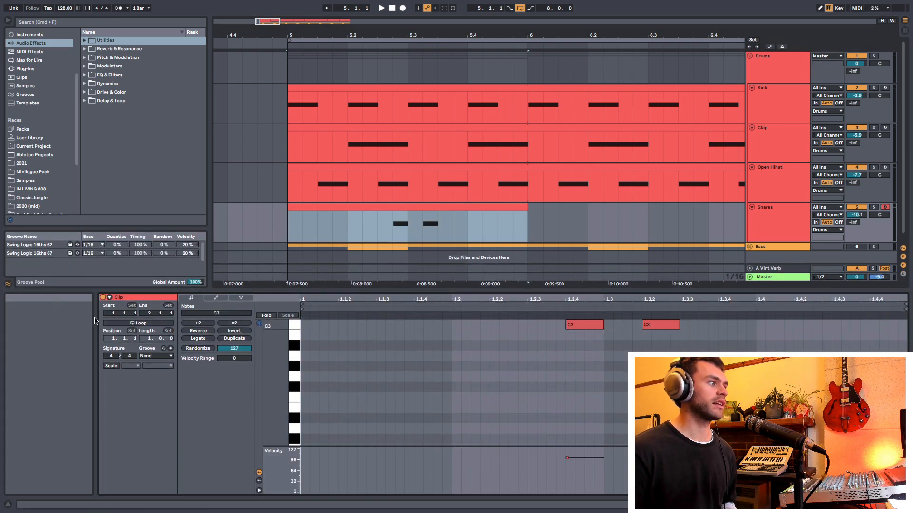
left_click(139, 325)
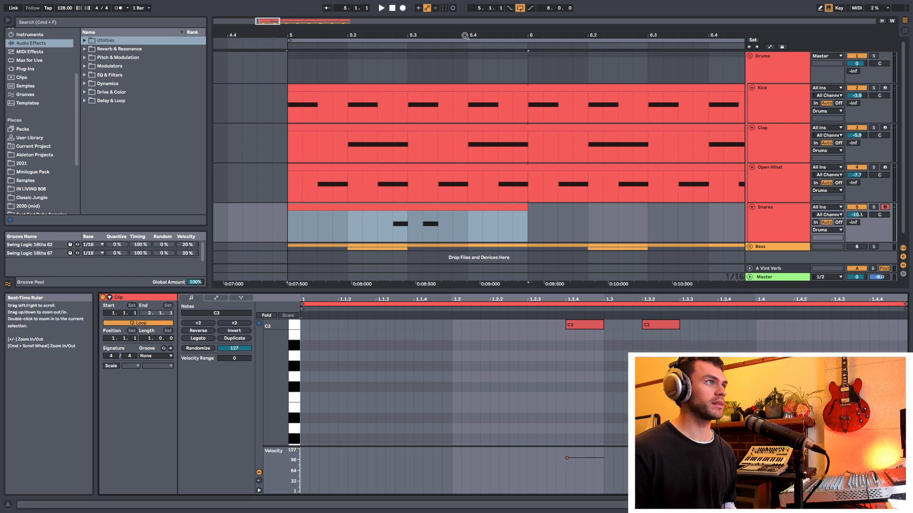
left_click_drag(461, 36, 448, 14)
left_click_drag(414, 211, 723, 212)
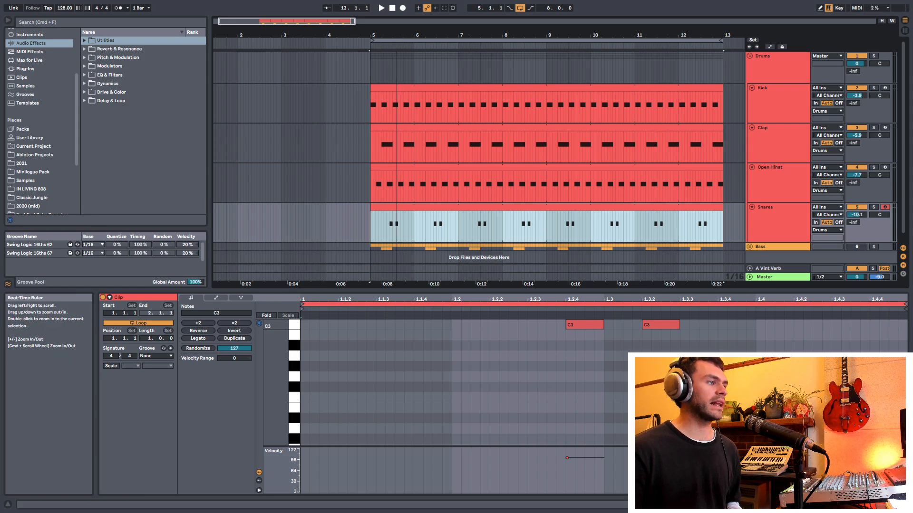
- Hot-swap the snare clip's groove to Swing Logic 16ths 62 from the grooves library
left_click_drag(397, 35, 397, 58)
left_click(293, 231)
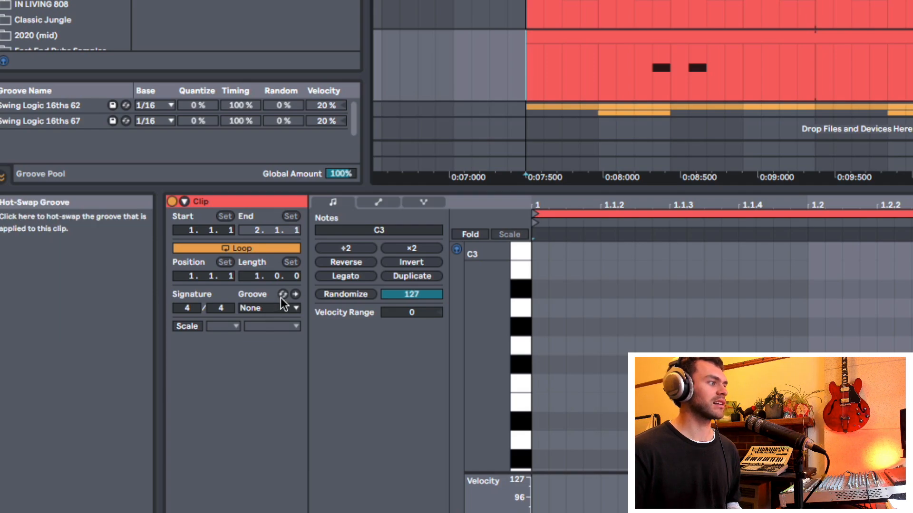
left_click(282, 295)
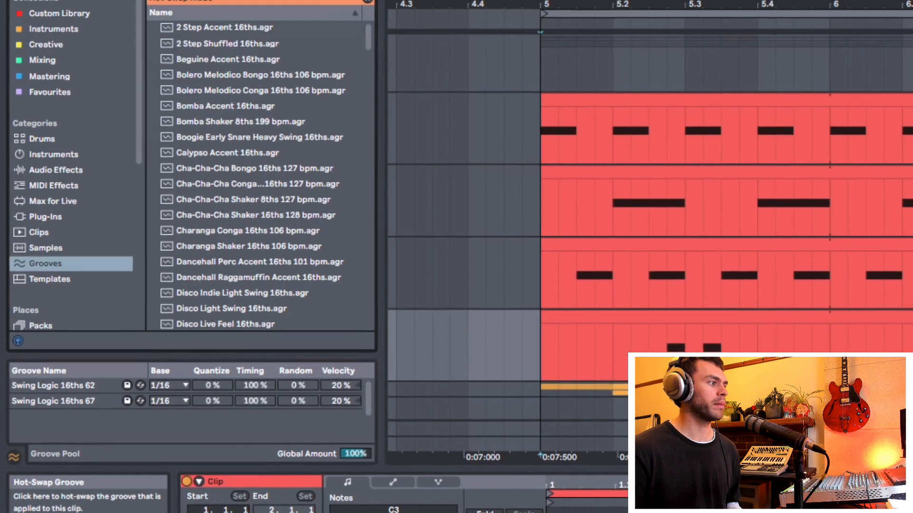
scroll(275, 269, "down", 5)
scroll(274, 269, "down", 20)
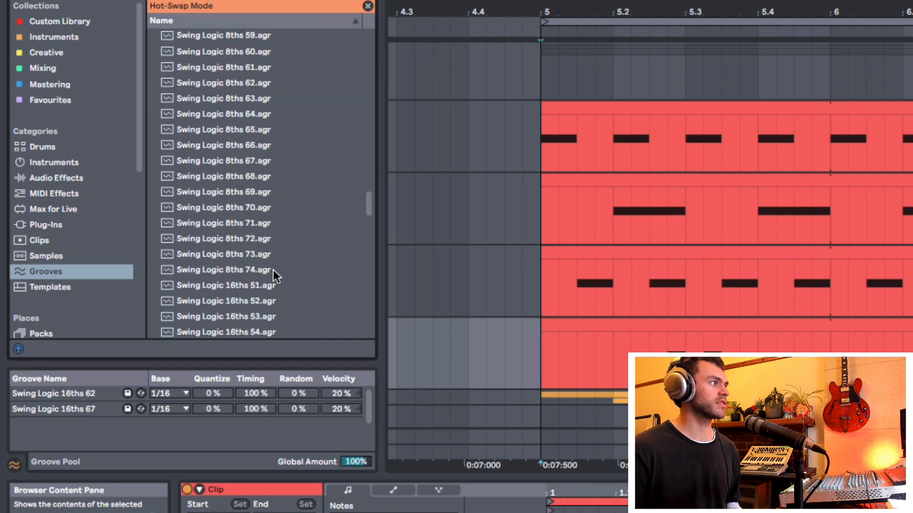
scroll(276, 259, "down", 3)
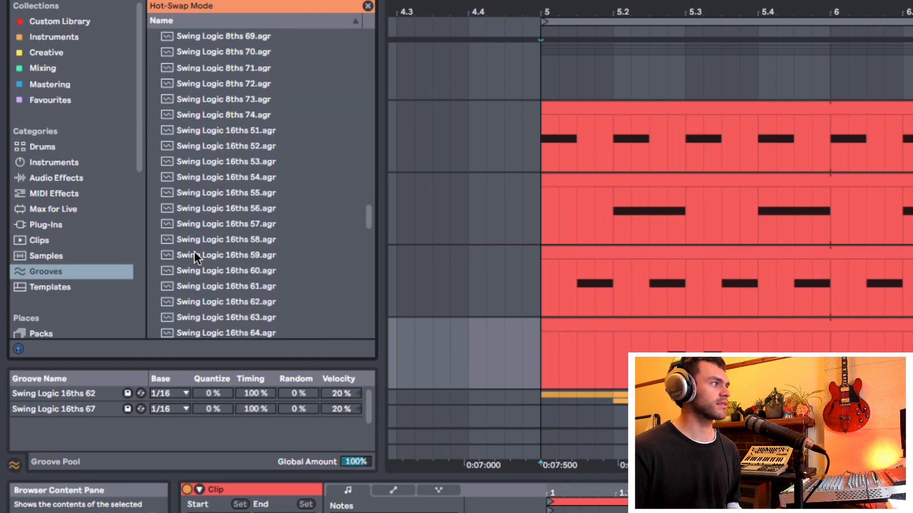
scroll(241, 240, "down", 3)
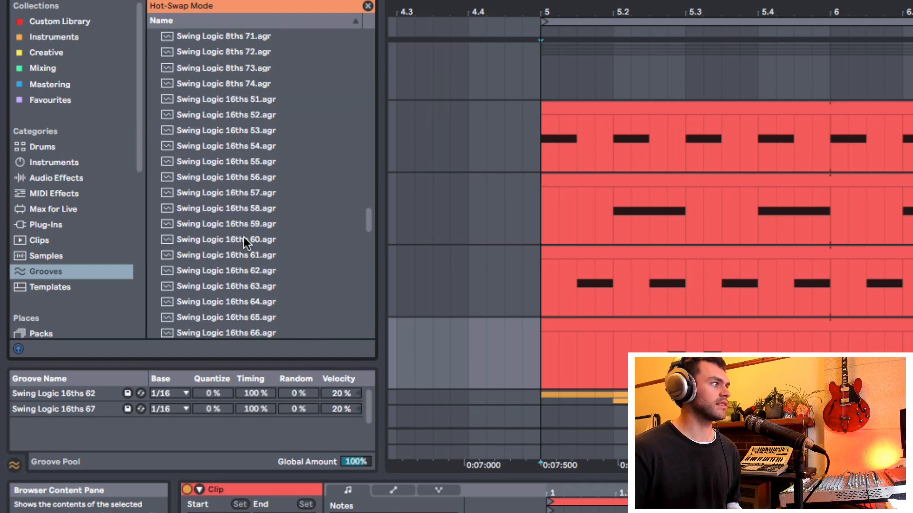
scroll(261, 252, "down", 2)
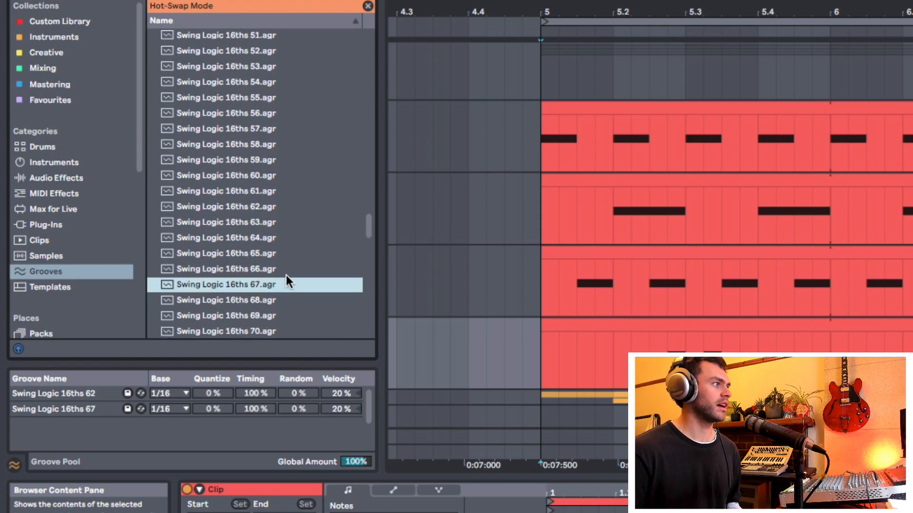
left_click(263, 206)
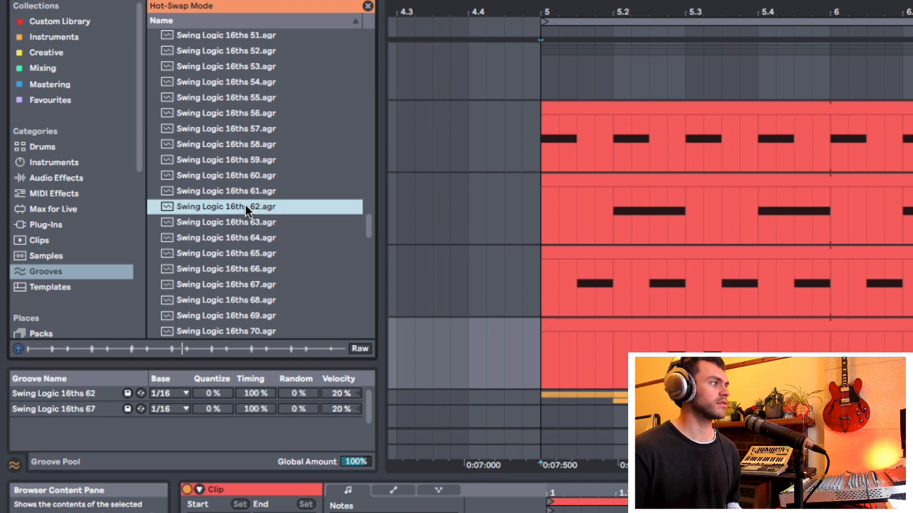
double_click(245, 207)
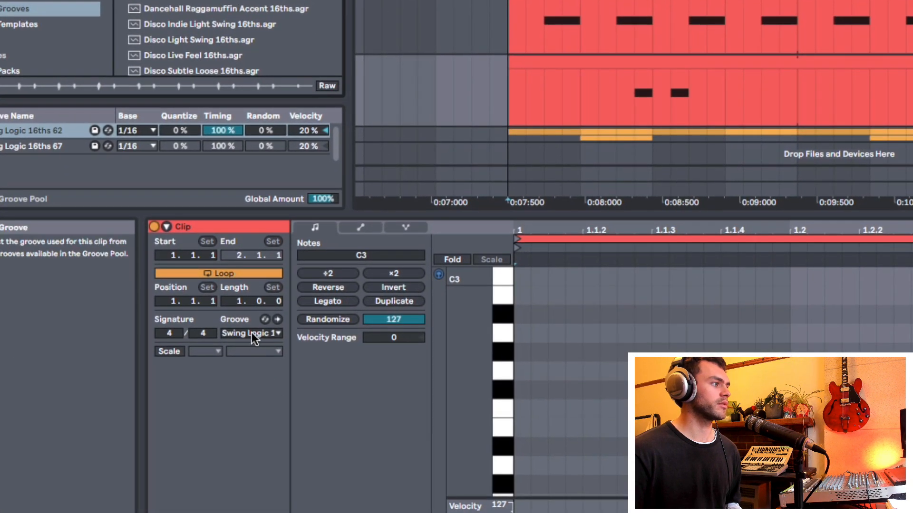
- Review the groove pool choices available to the snare clip, keeping Swing Logic 16ths 62 selected
left_click(252, 334)
left_click(258, 360)
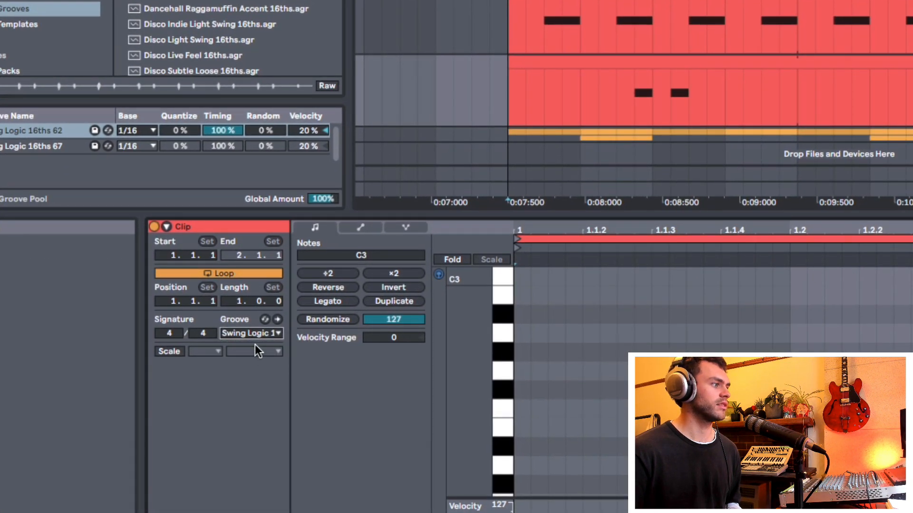
left_click(244, 335)
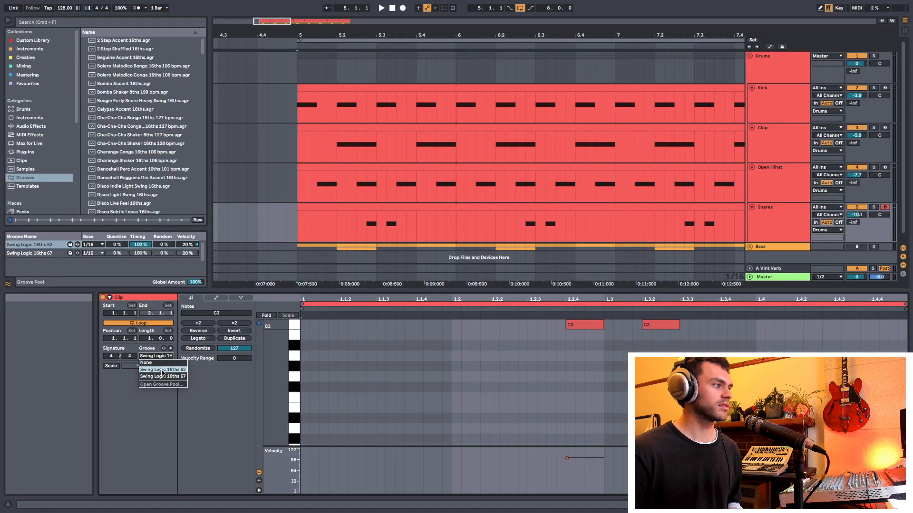
left_click(162, 370)
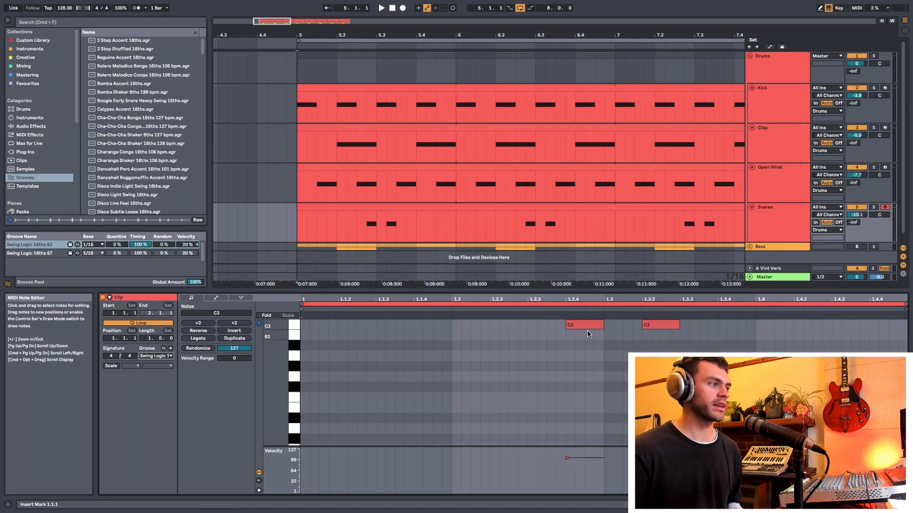
- Try committing the groove to the snare notes on a fixed 1/16 grid, then restore their straight sixteenth positions
left_click(170, 348)
right_click(561, 331)
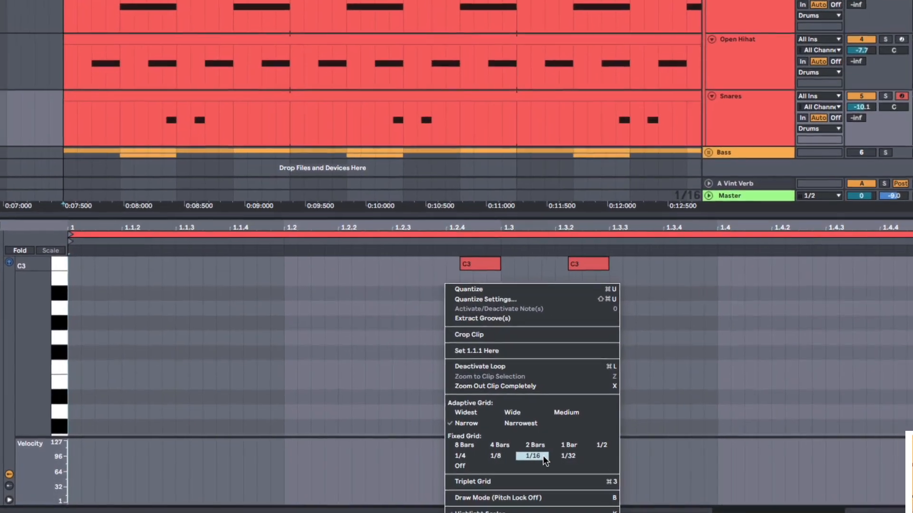
left_click(634, 460)
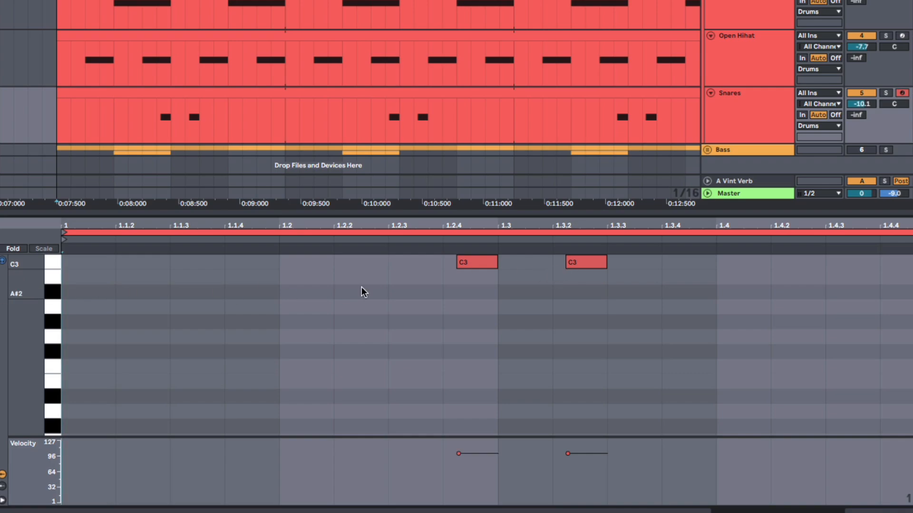
key("ctrl+u")
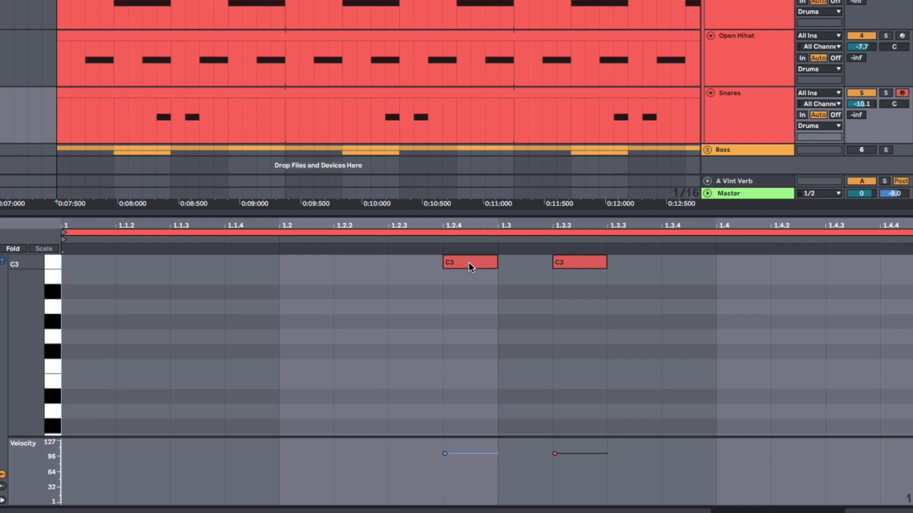
left_click_drag(469, 263, 459, 263)
- Play back the drums from bar 5 with the swung snare clip
left_click(423, 285)
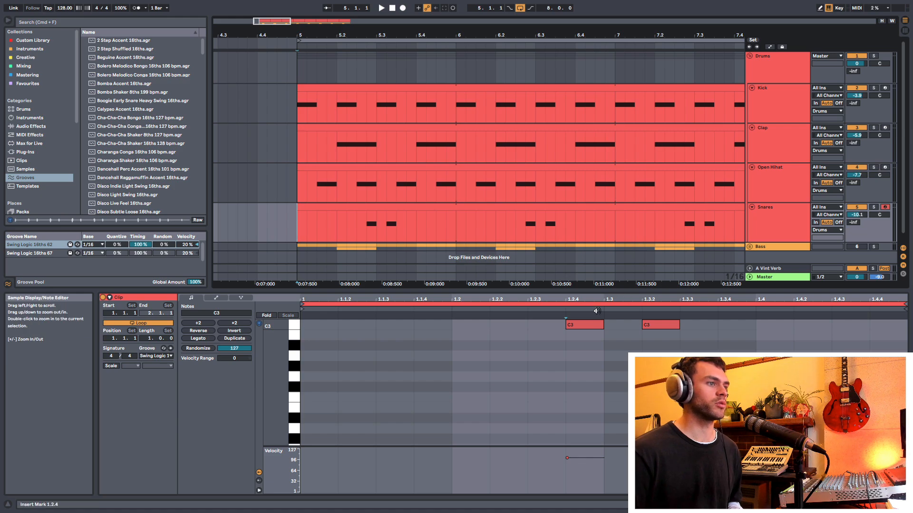
key("space")
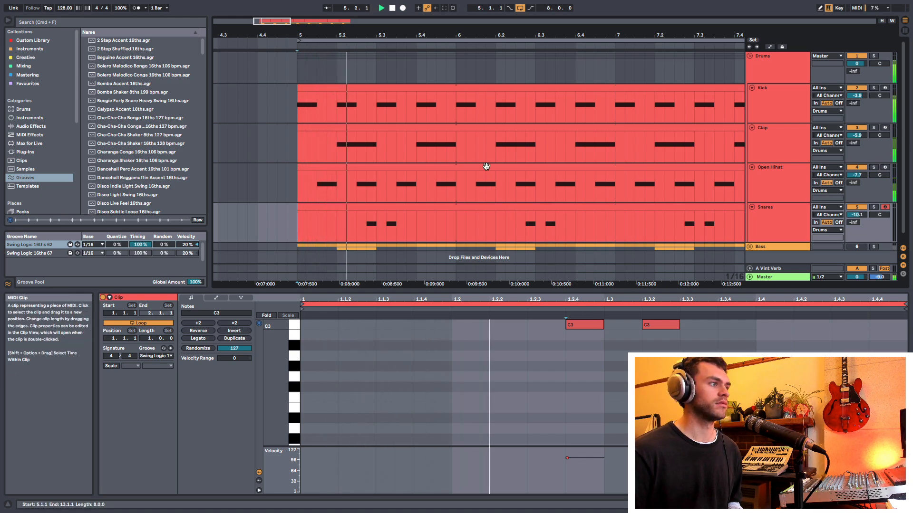
key("space")
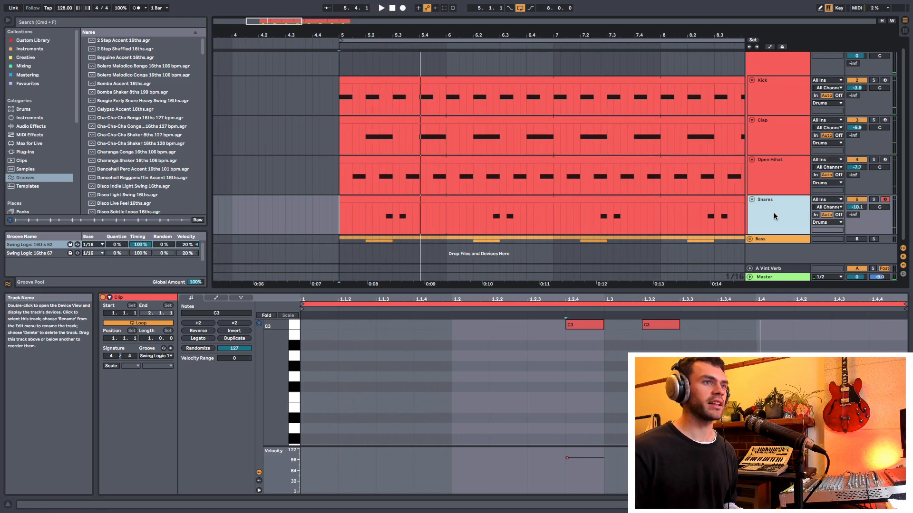
- Group the Snares track and name the group Percussion
key("super+g")
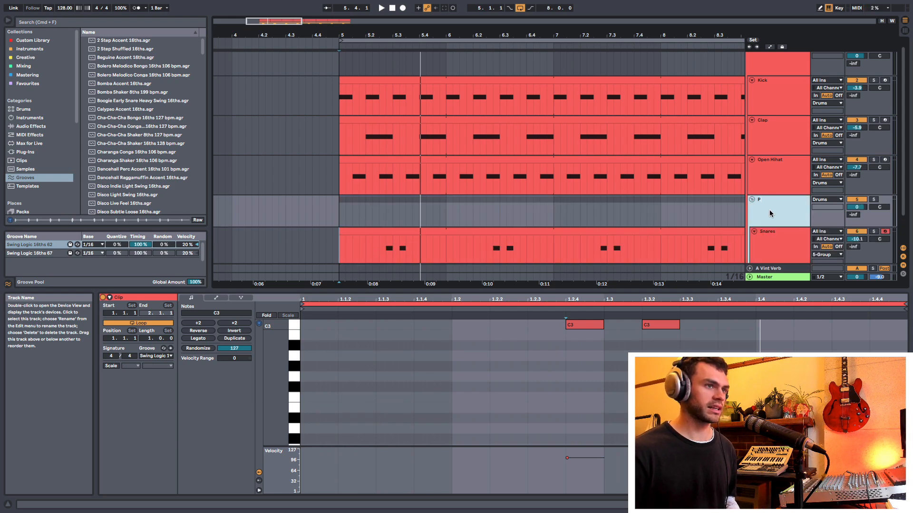
key("Return")
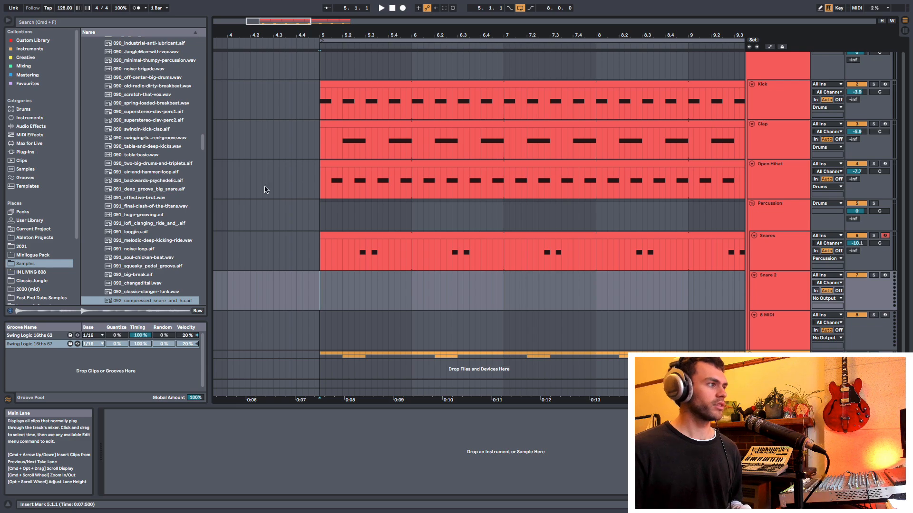
- Load the sample 092_compressed_snare_and_ha.aif onto the Snare 2 track
left_click(131, 260)
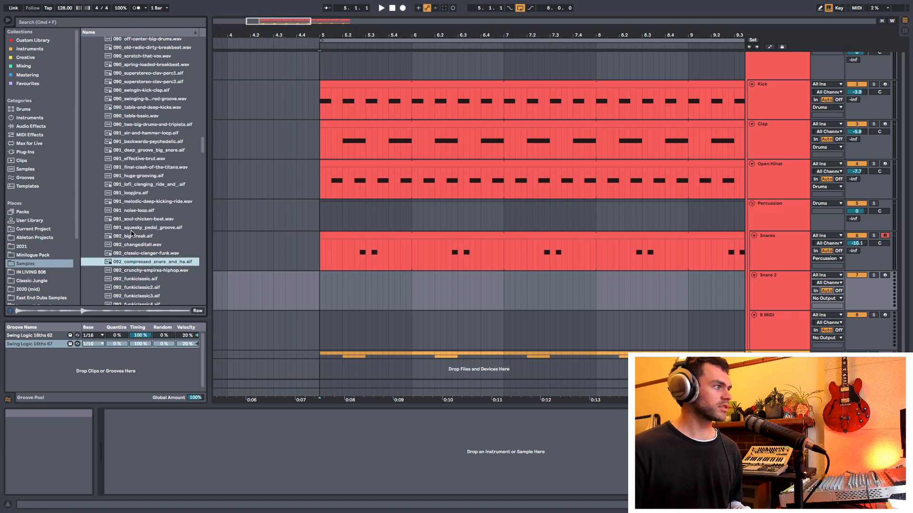
scroll(132, 245, "down", 1)
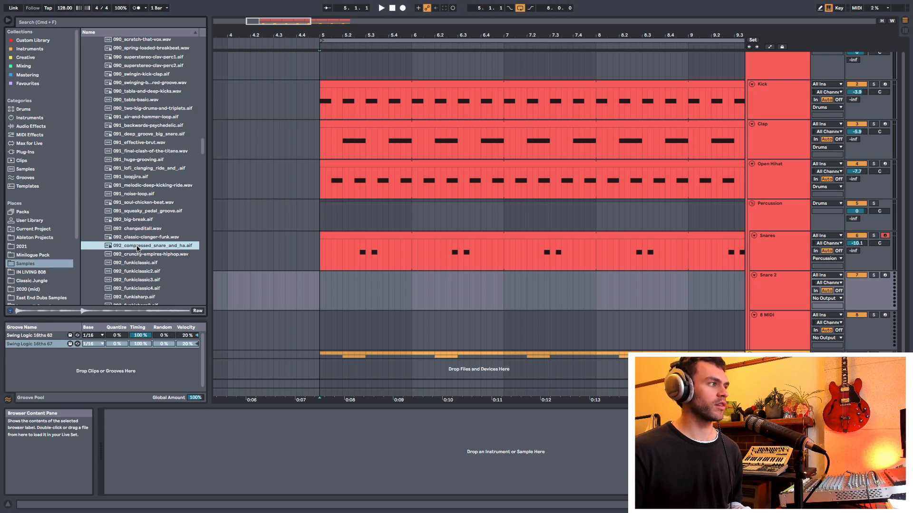
left_click_drag(143, 248, 301, 424)
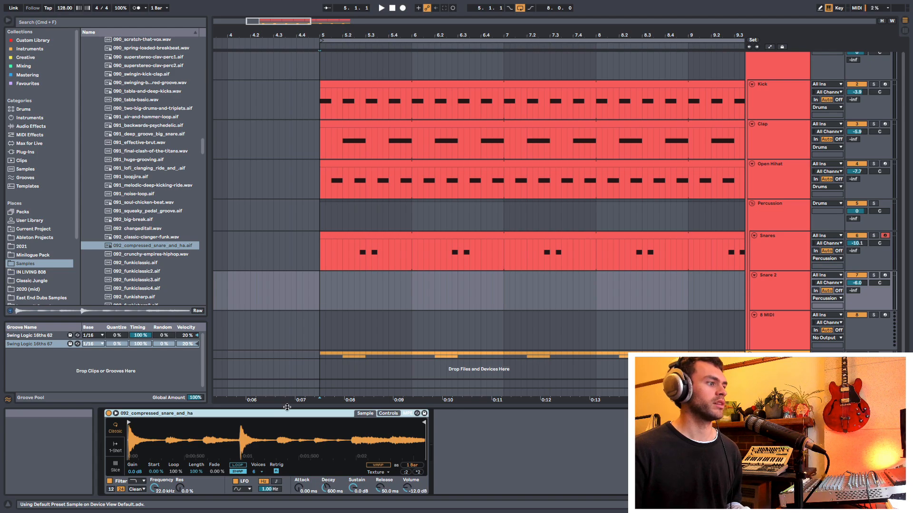
- Trim the Snare 2 sample to its first hit, about 0.3 seconds long, and set Sustain to -21 dB
left_click_drag(424, 439, 155, 432)
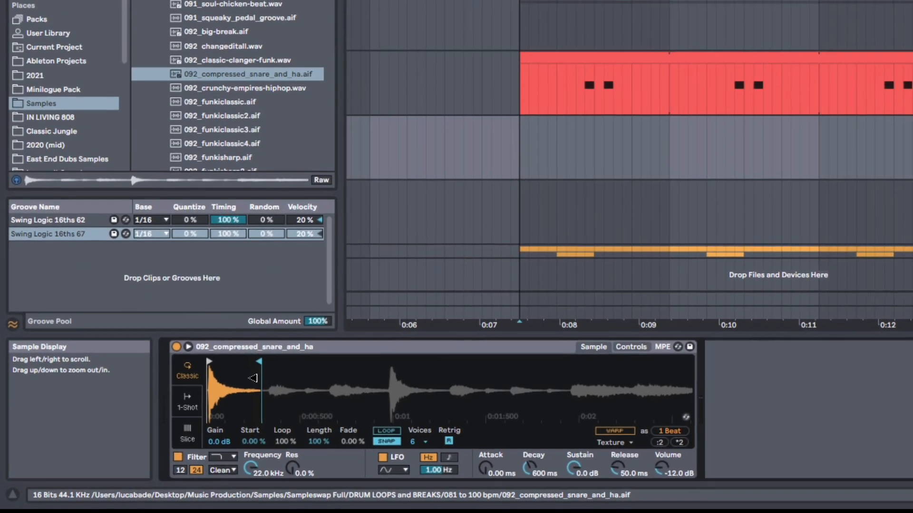
left_click_drag(253, 378, 216, 362)
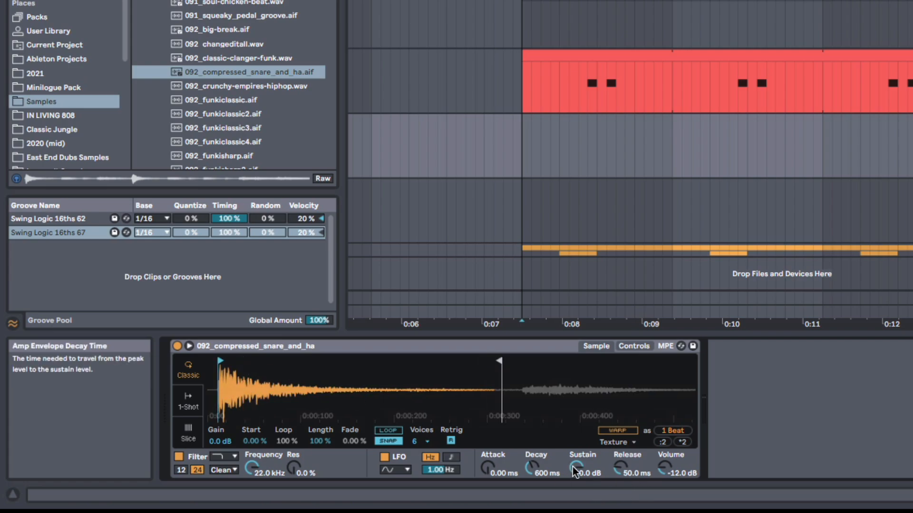
left_click_drag(576, 468, 576, 485)
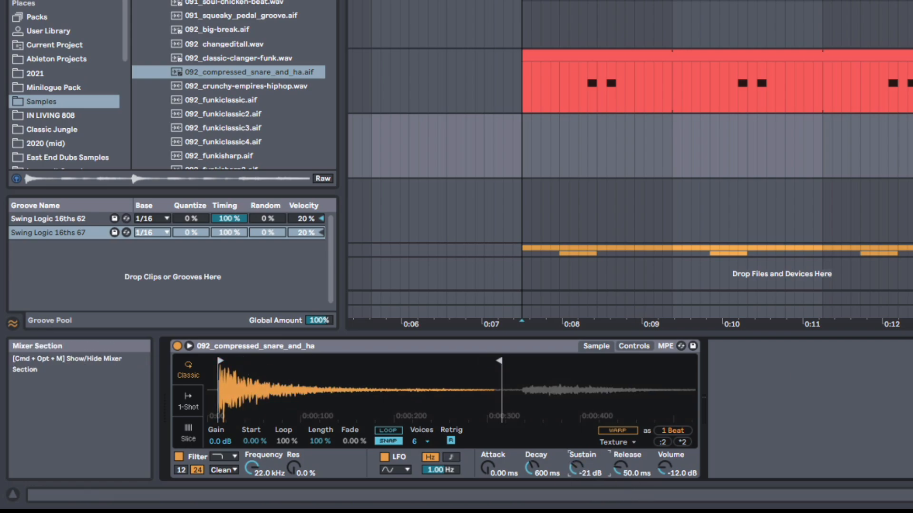
- Arm the Snare 2 track and insert an empty one-bar MIDI clip from 6.1.1 to 7.1.1
left_click(911, 162)
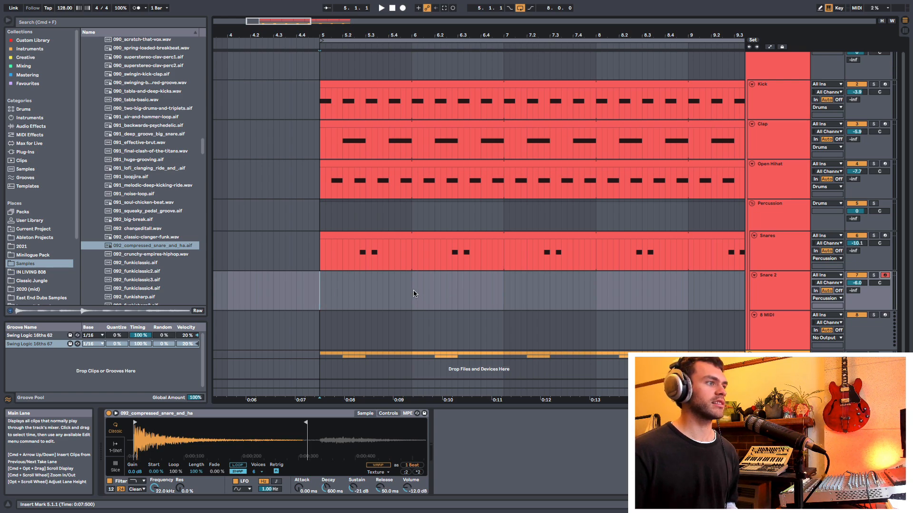
left_click_drag(412, 293, 503, 294)
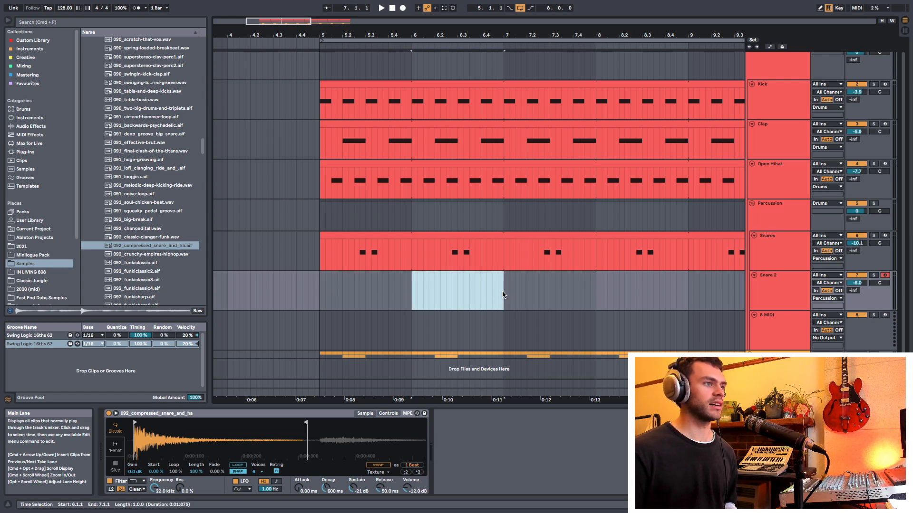
key("super+shift+m")
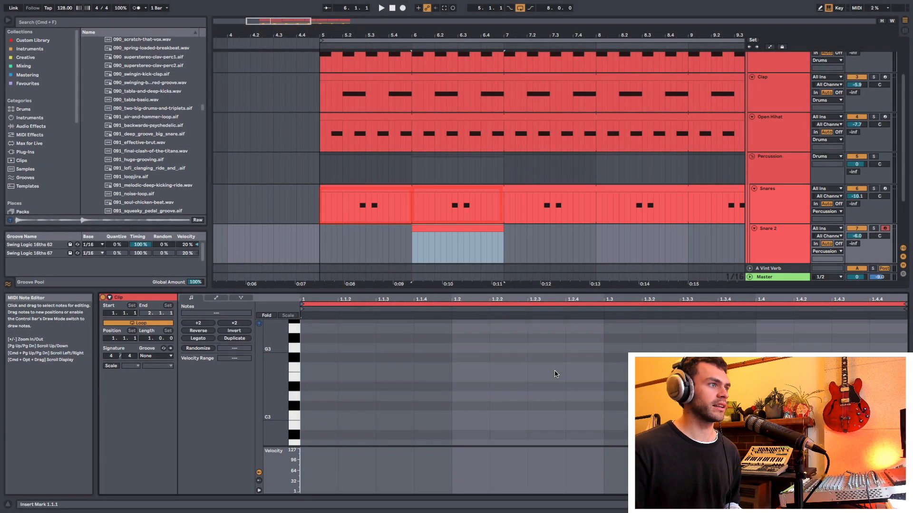
- Place a single C3 sixteenth note at 1.3.4 in the one-bar Snare 2 clip, auditioning it against the drums
scroll(554, 369, "down", 1)
left_click_drag(463, 34, 464, 62)
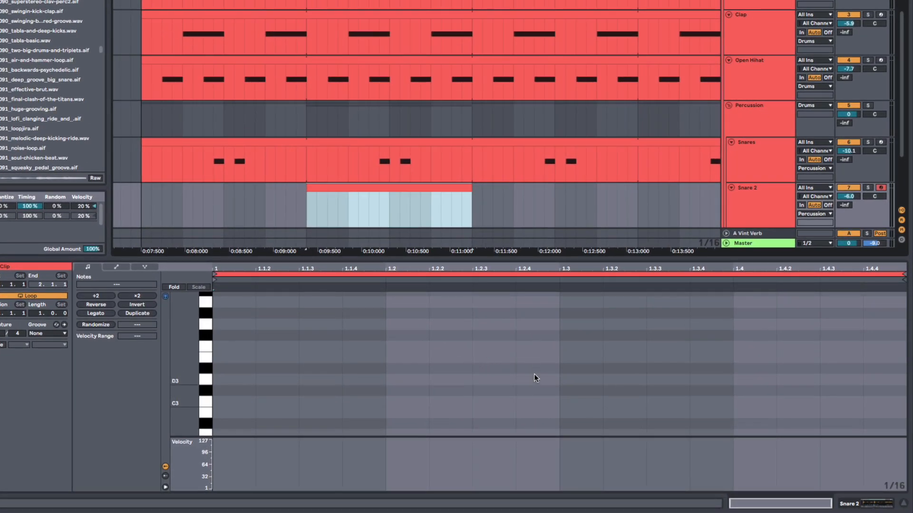
double_click(536, 405)
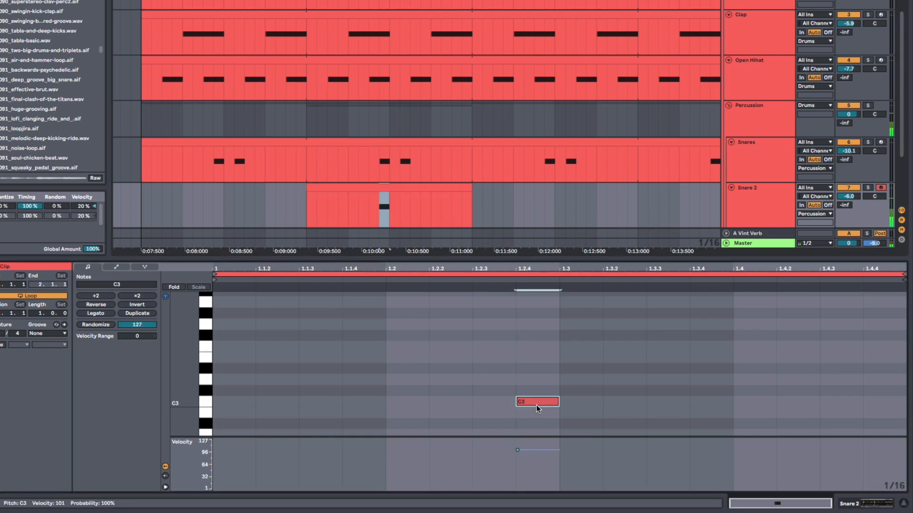
key("space")
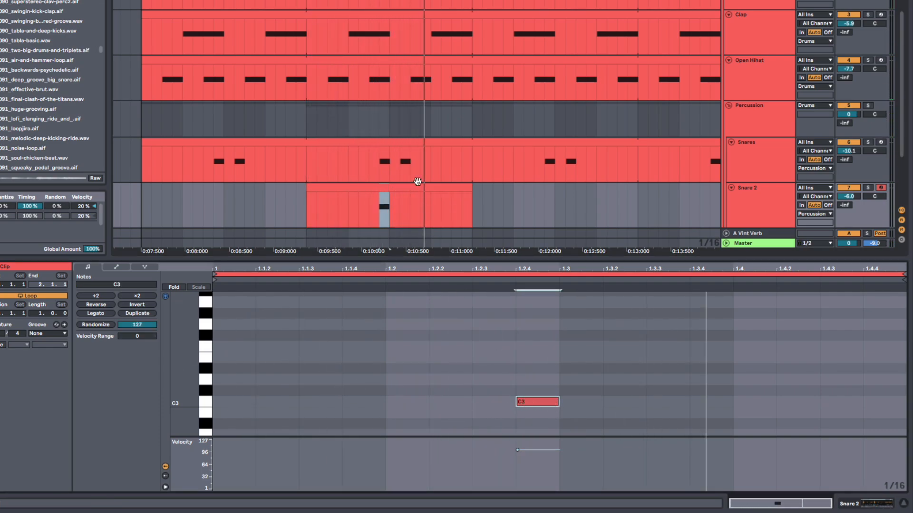
left_click_drag(523, 403, 610, 404)
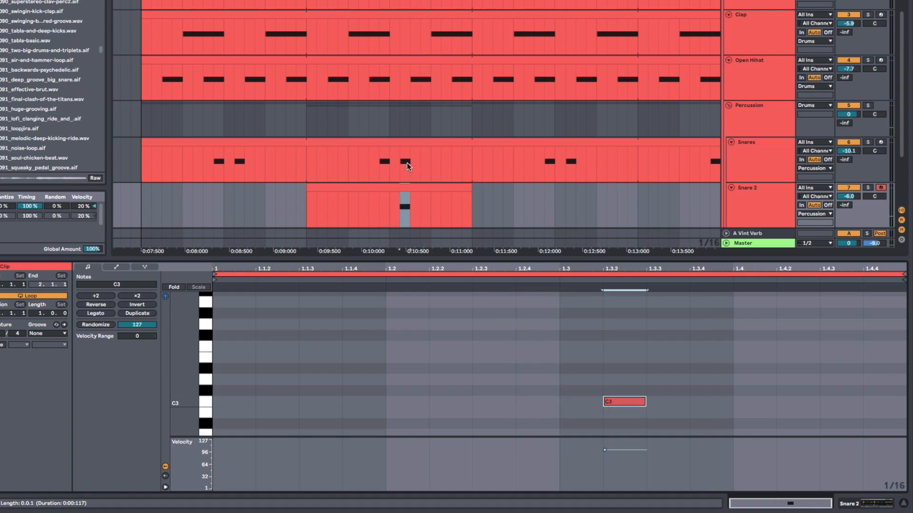
left_click_drag(626, 403, 715, 404)
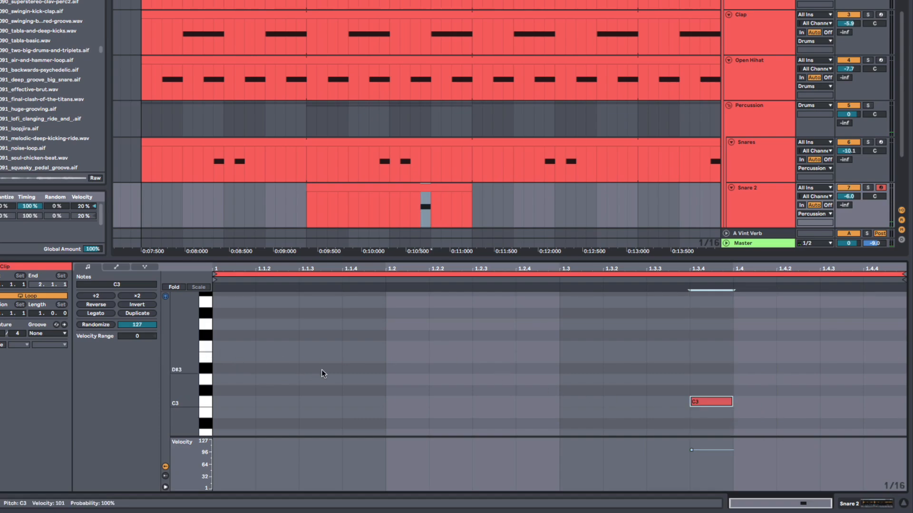
- Apply the Swing Logic 16ths 62 groove to the Snare 2 clip and play it back
left_click(54, 333)
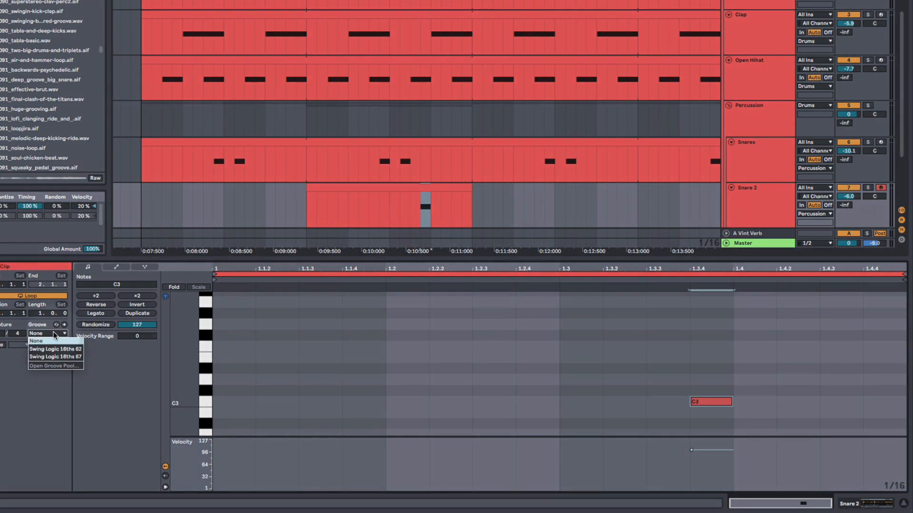
left_click(56, 349)
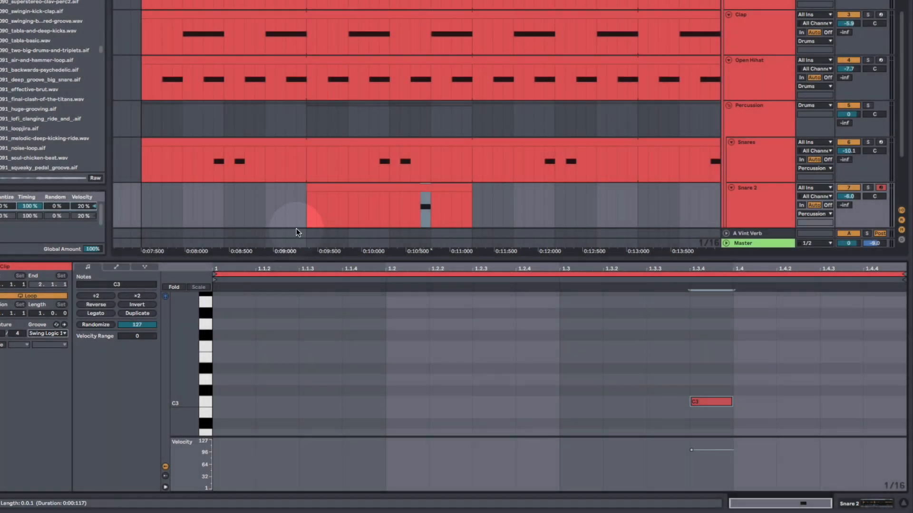
key("space")
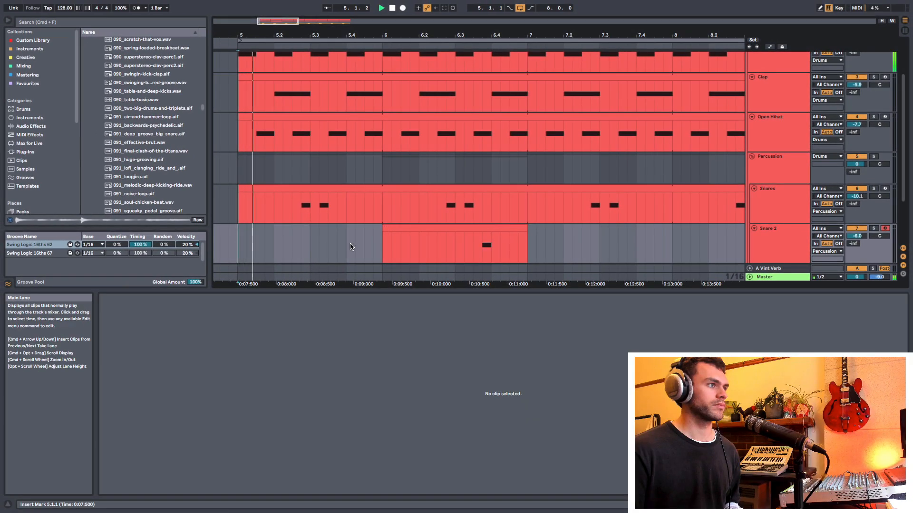
- Turn Snare 2 from 5.1.1 to 7.1.1 into one looped two-bar clip and extend it to bar 13
left_click_drag(404, 38, 509, 247)
key("space")
key("super+shift+m")
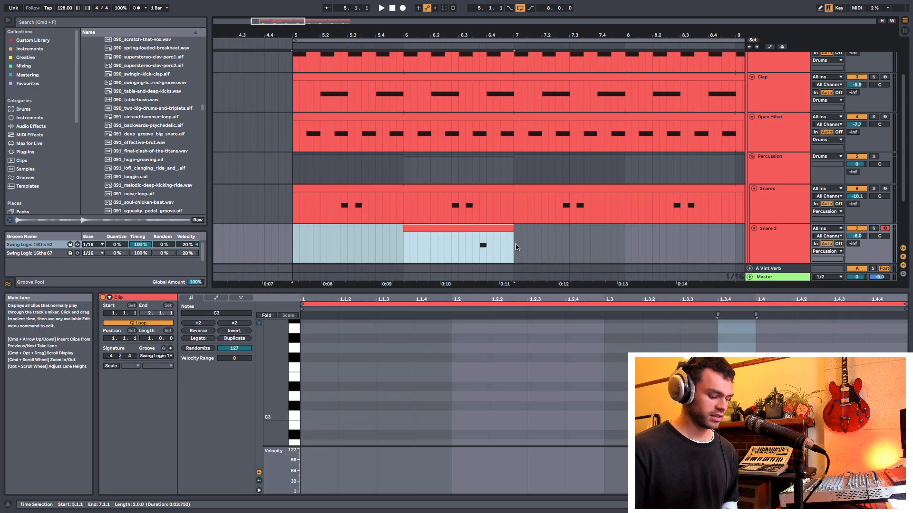
left_click(141, 322)
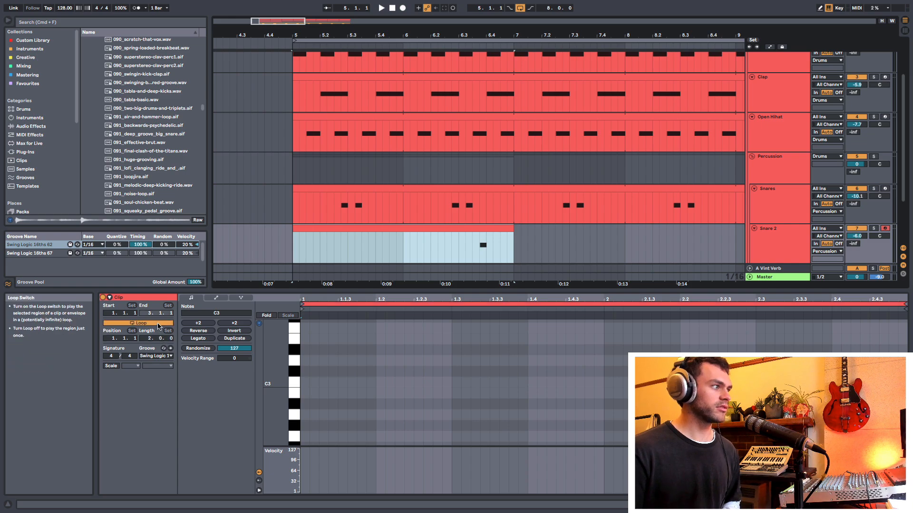
left_click_drag(474, 30, 472, 19)
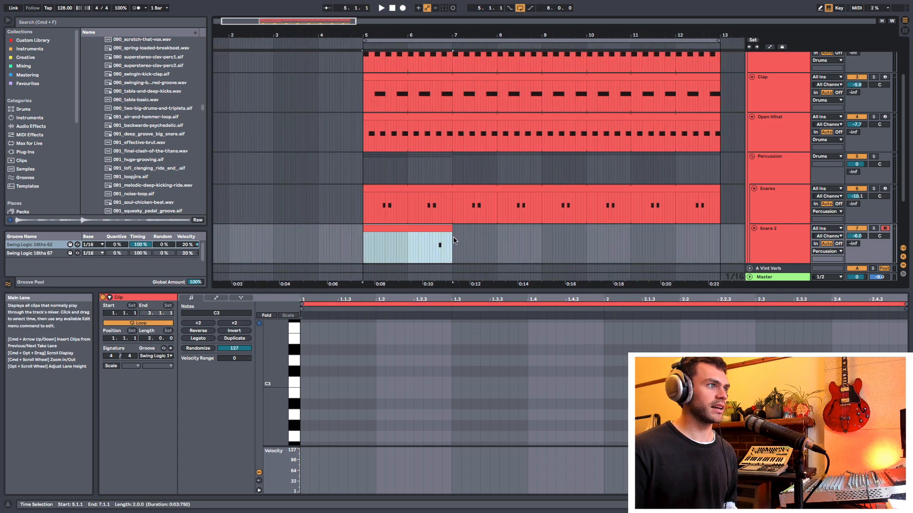
left_click_drag(454, 232, 720, 232)
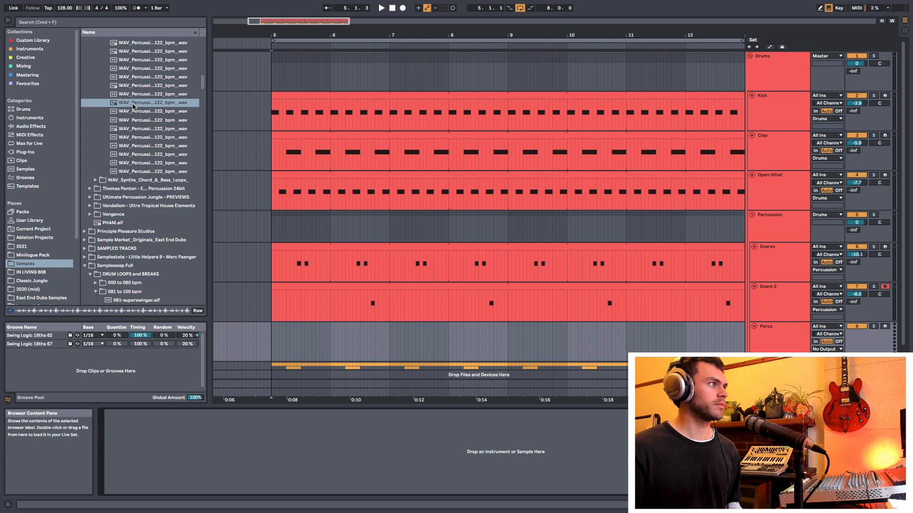
- Load the sample WAV_Percussion_Loop_17_122_bpm onto the Percs track and switch its sampler to Slice mode
left_click_drag(133, 105, 115, 466)
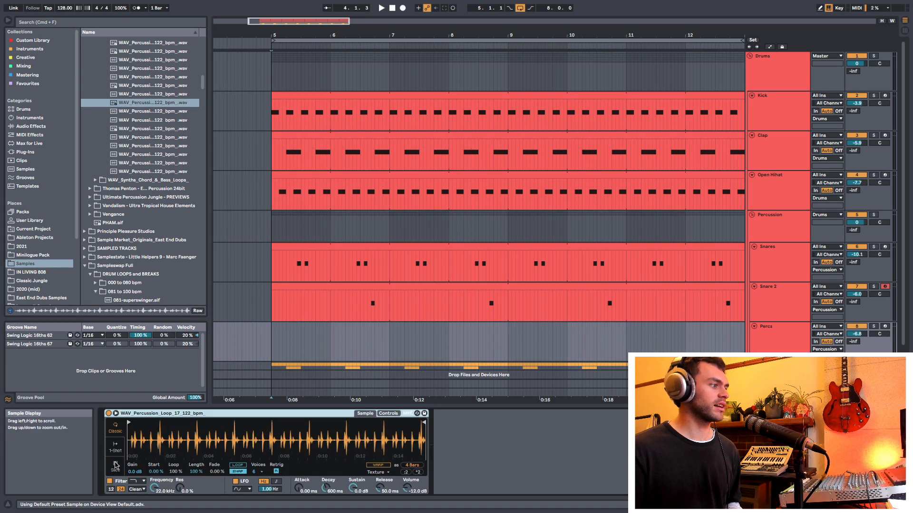
left_click(115, 466)
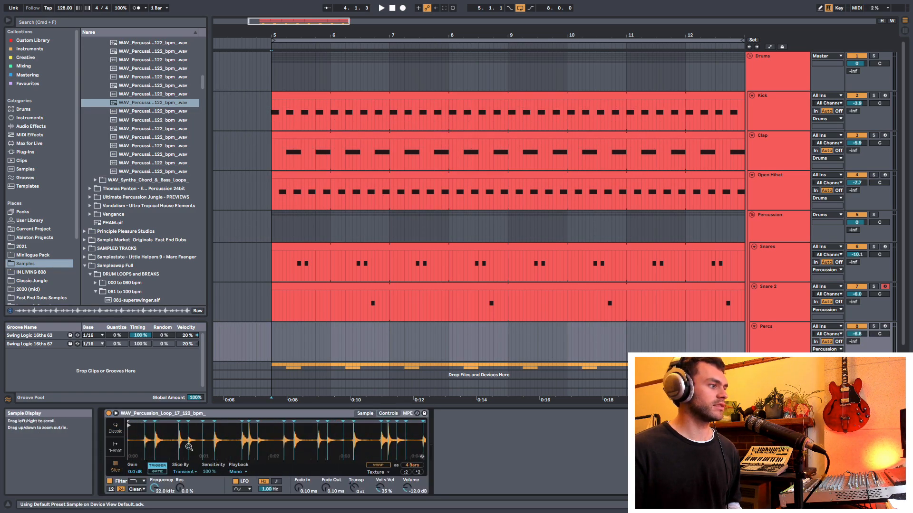
- Insert an empty MIDI clip on Percs from 5.1.1 to 7.1.1 and give it the Swing Logic 16ths 62 groove
left_click_drag(272, 341, 389, 345)
key("super+shift+m")
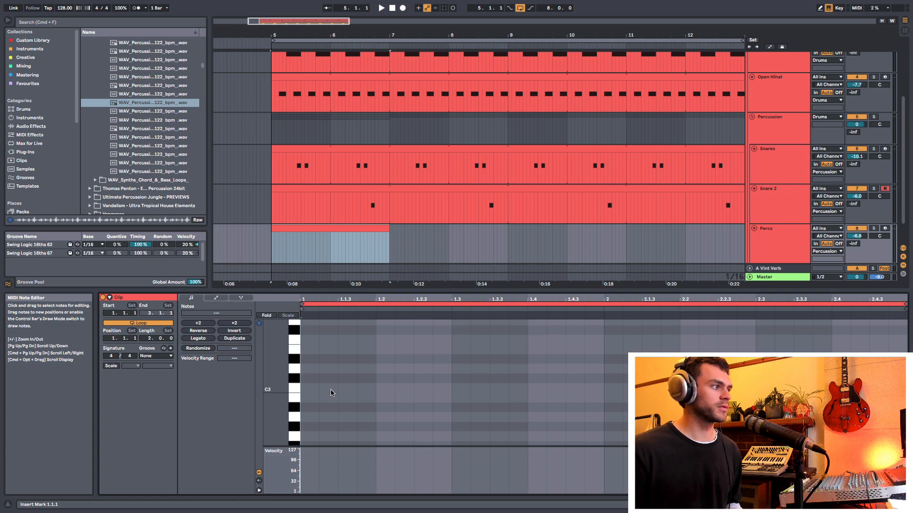
left_click(158, 361)
left_click(162, 368)
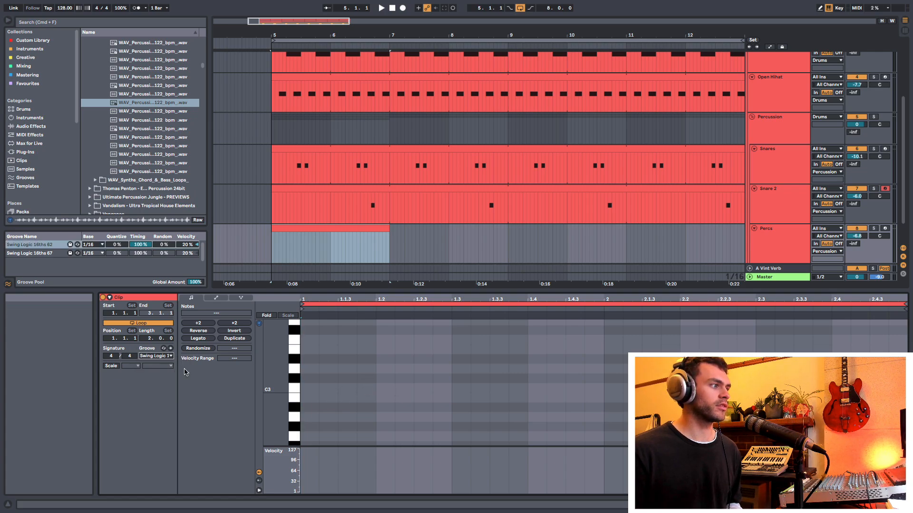
- Add a syncopated pattern of sixteenth-note slices to the Percs clip, starting with D#1 at 1.1.2, and play it
left_click(320, 393)
left_click_drag(299, 358, 371, 362)
left_click(412, 366)
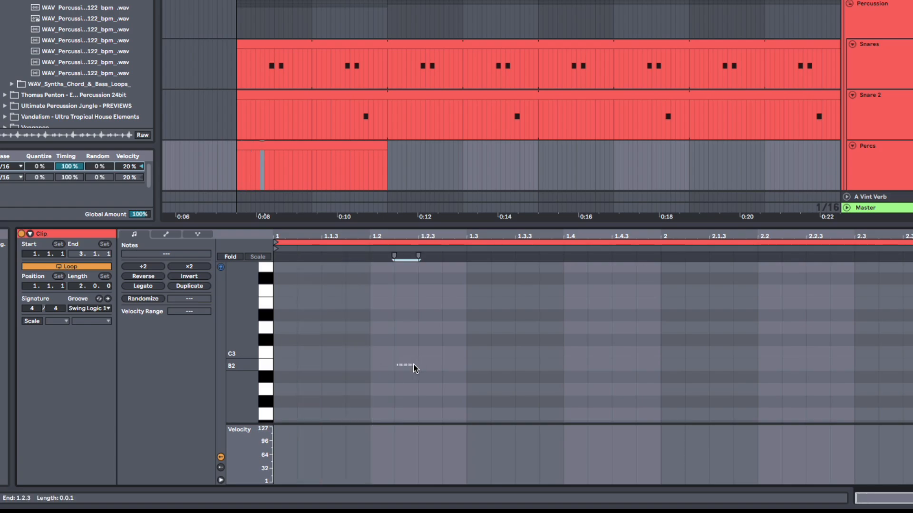
left_click(458, 367)
scroll(395, 380, "down", 8)
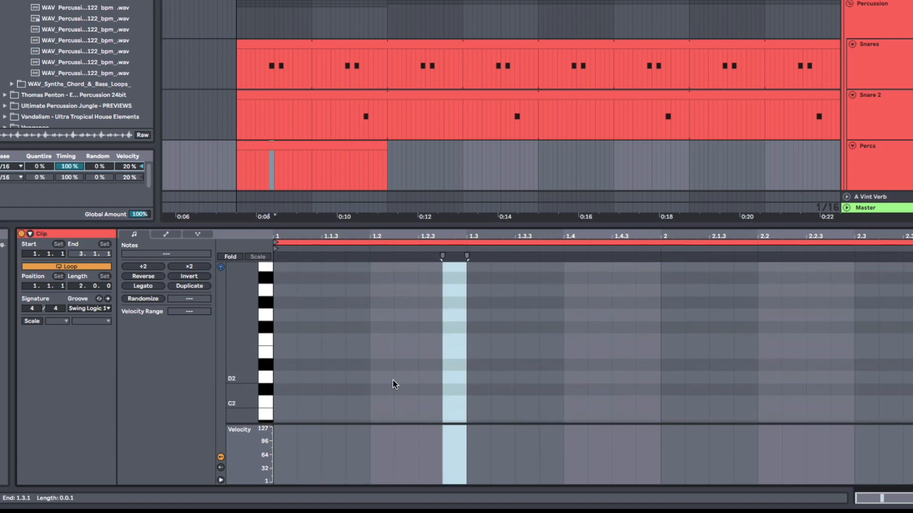
double_click(308, 314)
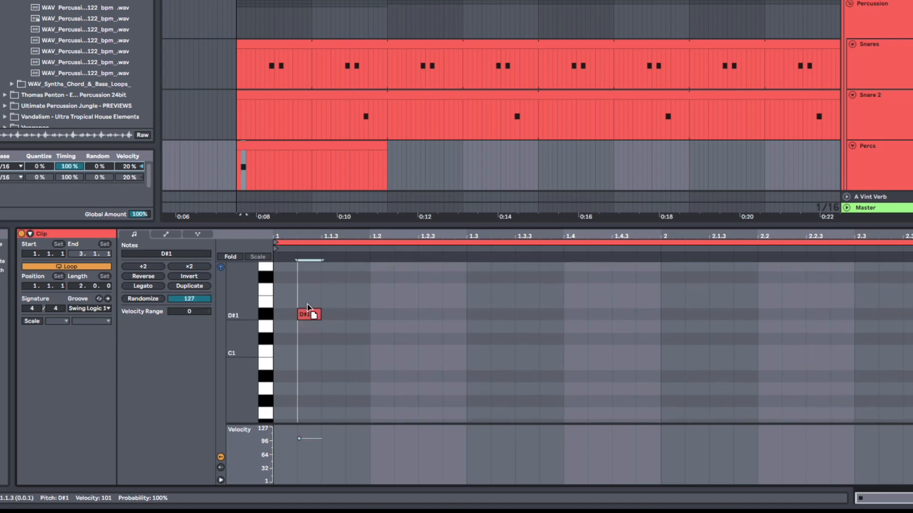
double_click(357, 327)
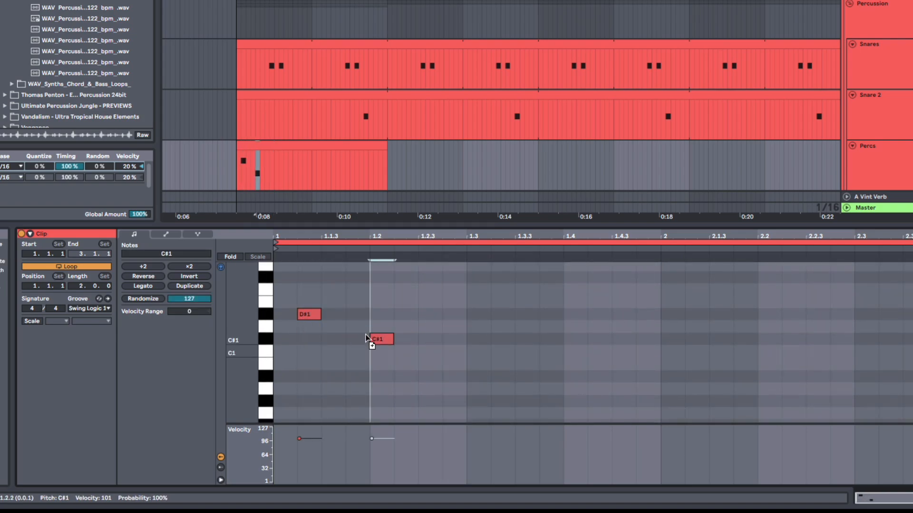
double_click(454, 352)
double_click(503, 339)
key("space")
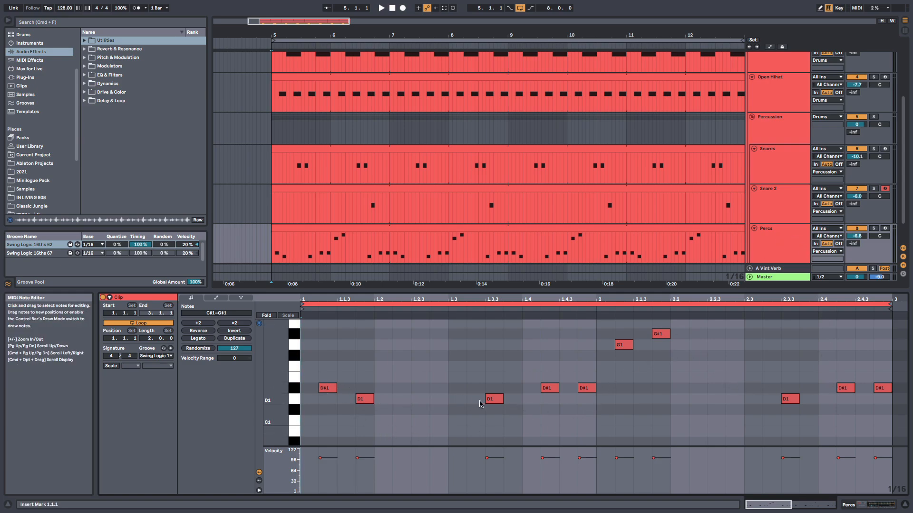
- Vary the Percs note velocities, setting D1 at 1.1.4 to 75, G#1 at 2.1.4 to 84 and D#1 at 2.4.2 to 55
left_click(496, 400)
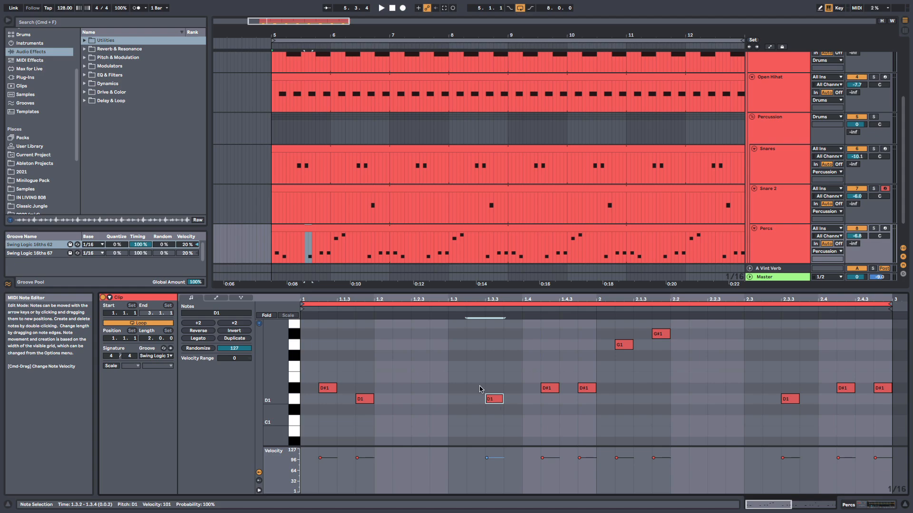
key("space")
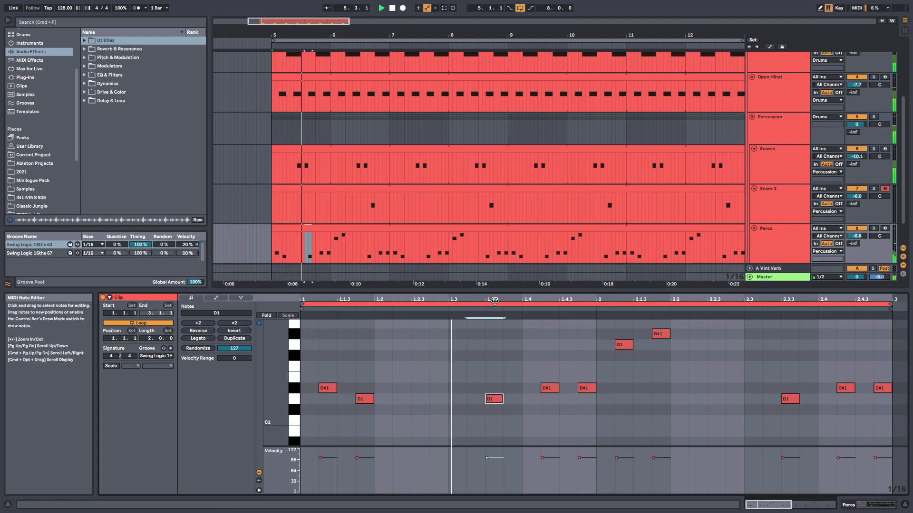
left_click_drag(494, 300, 459, 301)
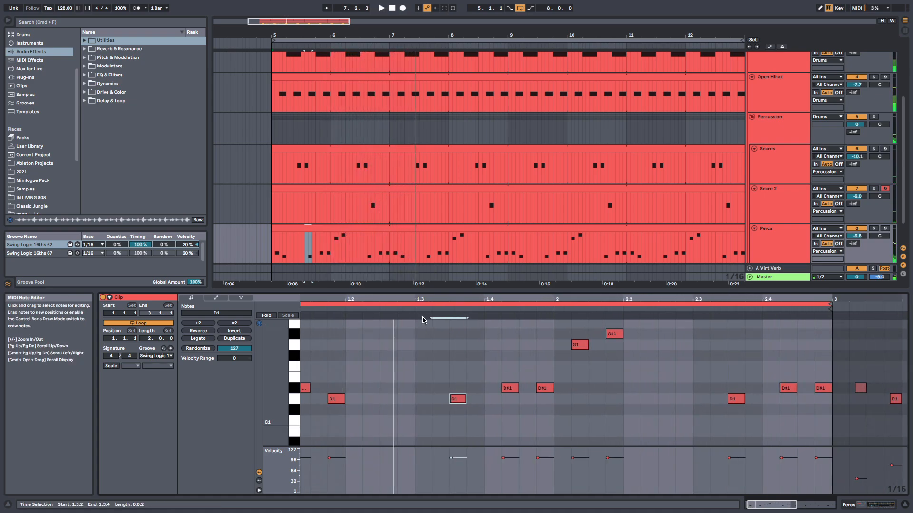
scroll(364, 464, "left", 2)
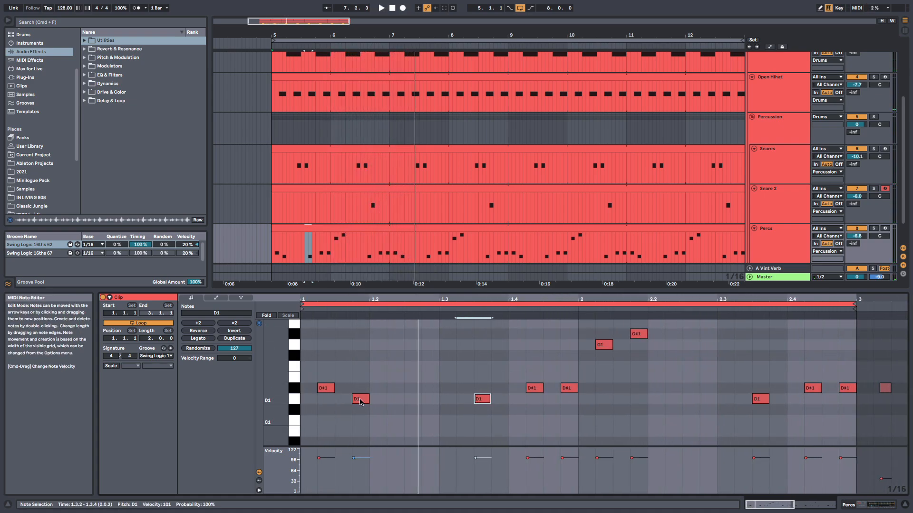
left_click_drag(362, 461, 362, 470)
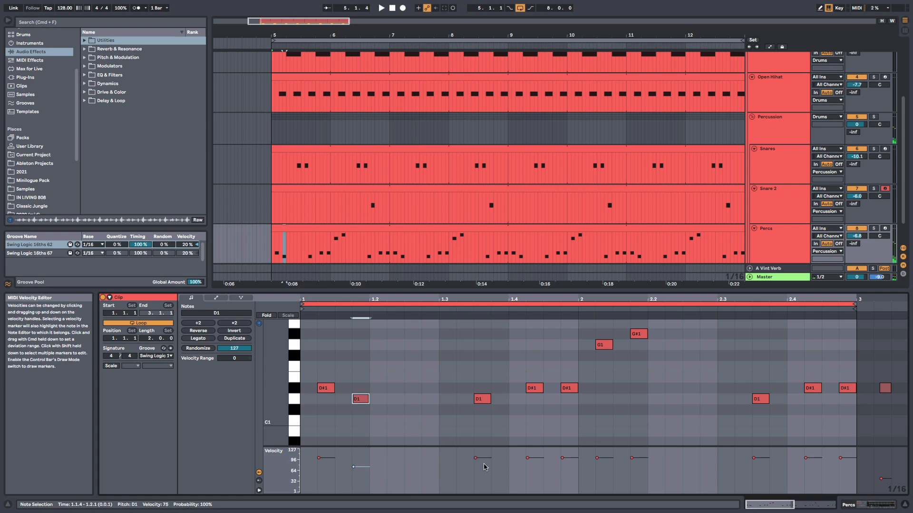
mouse_move(487, 459)
left_mouse_down()
mouse_move(487, 477)
mouse_move(639, 464)
left_mouse_up()
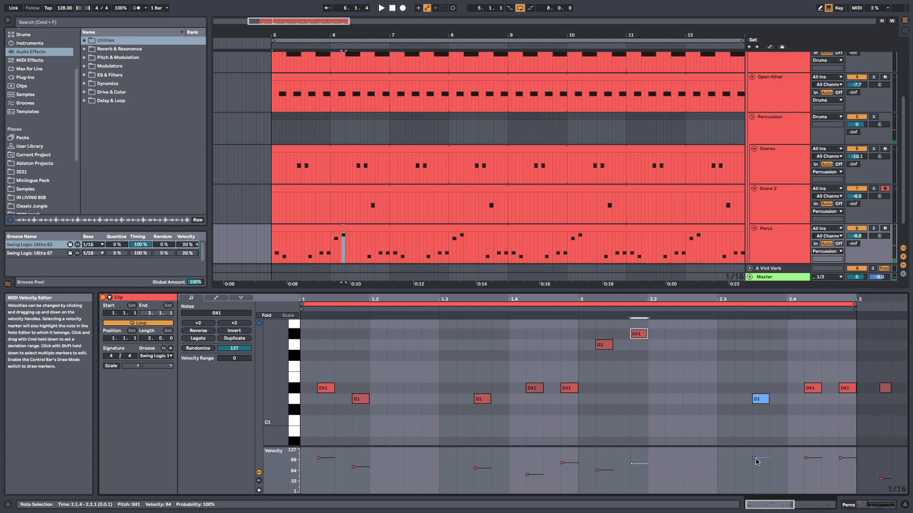
left_click_drag(756, 461, 807, 474)
key("space")
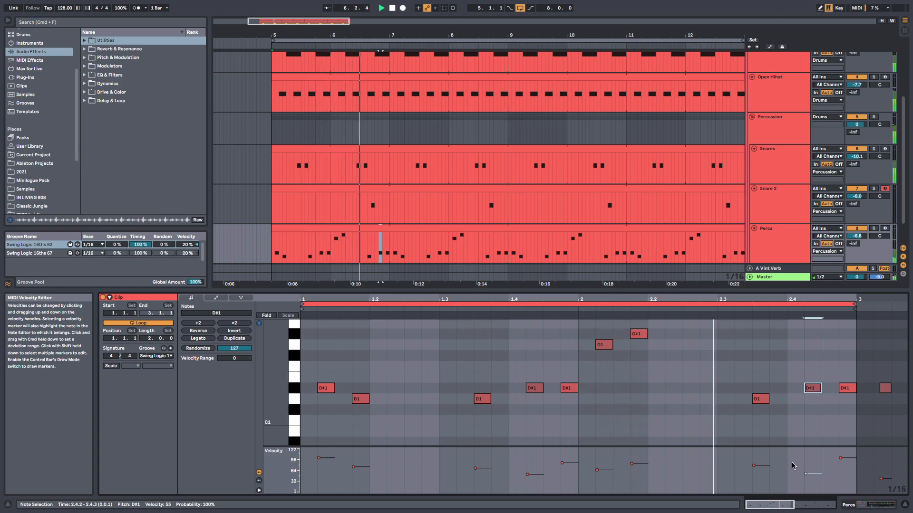
key("space")
- Fold the Percussion group and put the new empty MIDI track below it into its own group
left_click(773, 125)
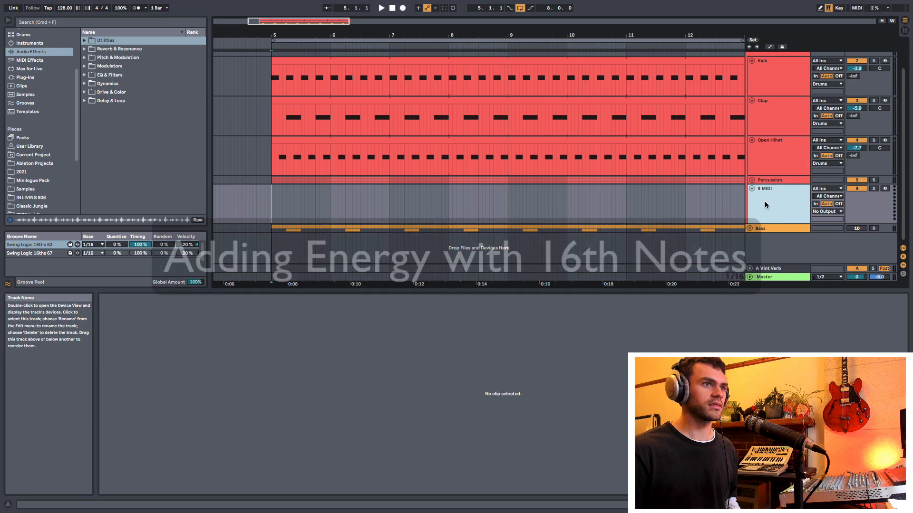
key("super+g")
left_click(764, 201)
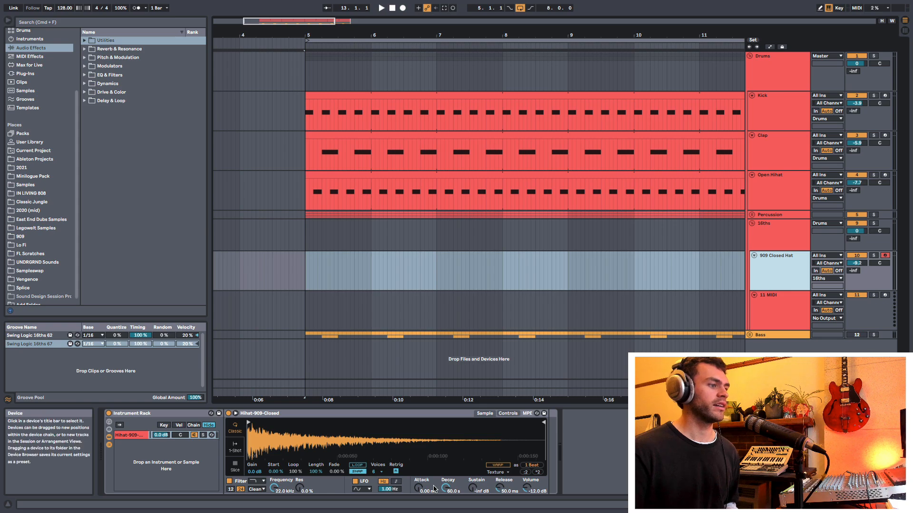
- Shorten the 909 closed hat's decay and insert an empty one-bar MIDI clip on its track from 5.1.1 to 6.1.1
left_click_drag(446, 488, 446, 509)
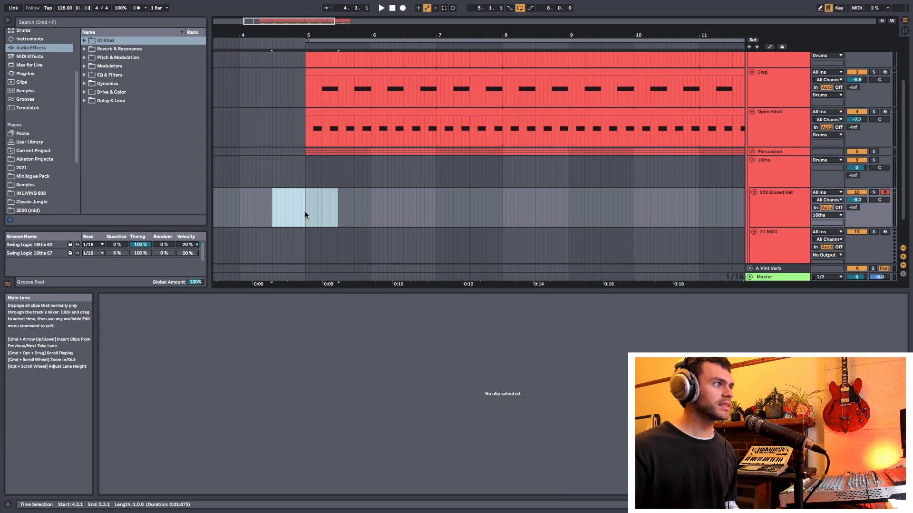
left_click_drag(305, 212, 366, 210)
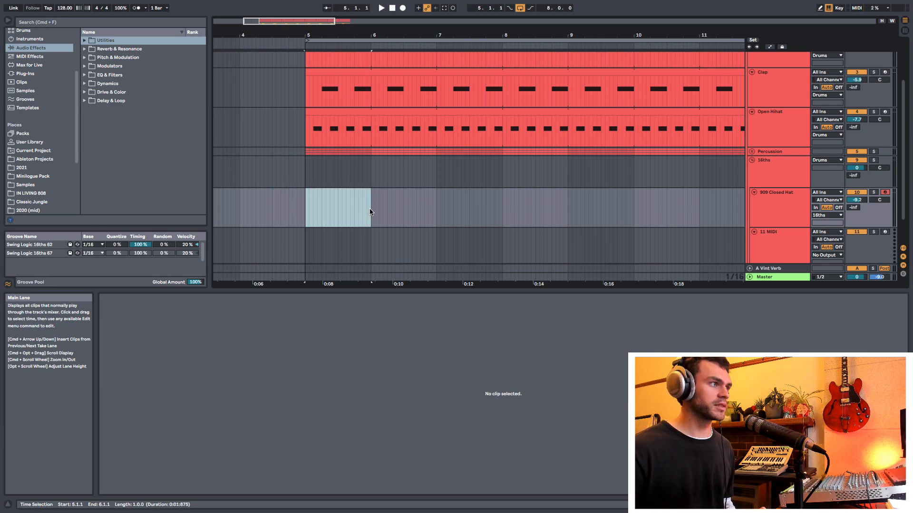
key("super+shift+m")
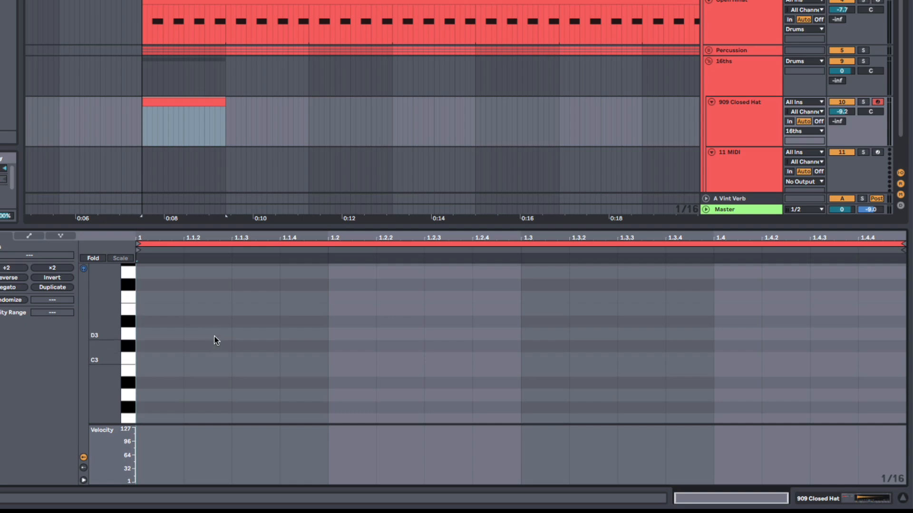
- Program C3 sixteenth notes at 1.1.1, 1.1.2 and 1.1.4 in the 909 Closed Hat clip, leaving 1.1.3 empty
scroll(219, 337, "down", 1)
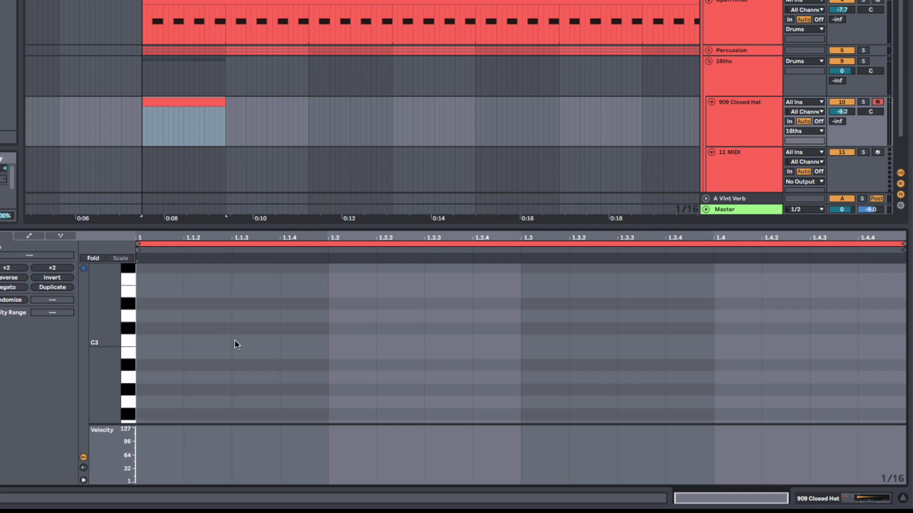
key("b")
left_click_drag(248, 339, 167, 341)
left_click(303, 339)
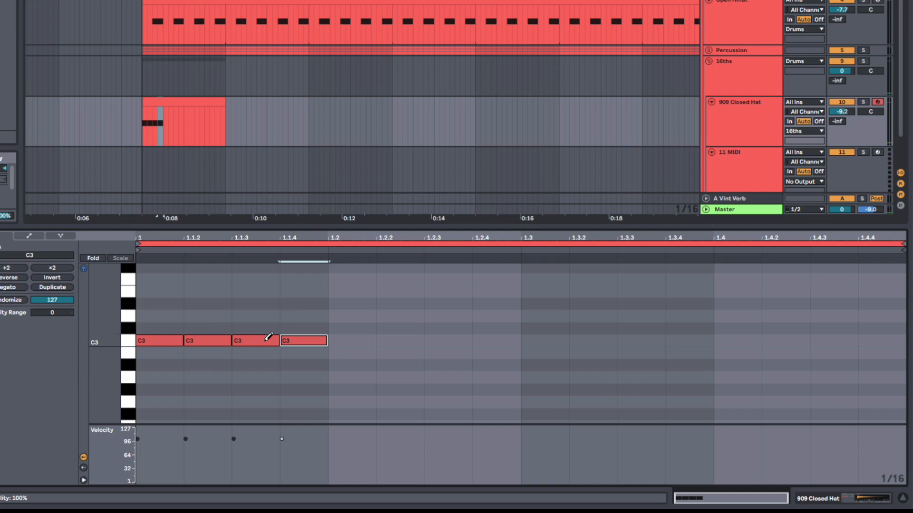
left_click(266, 340)
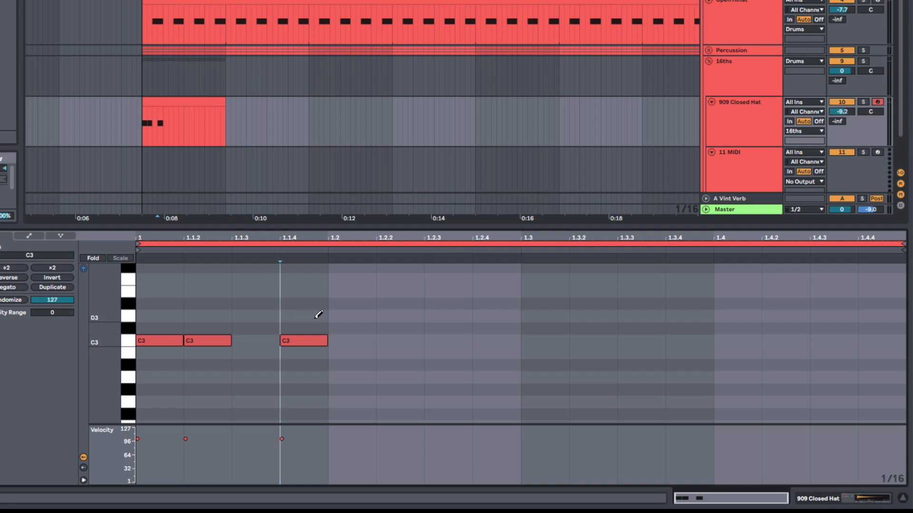
key("b")
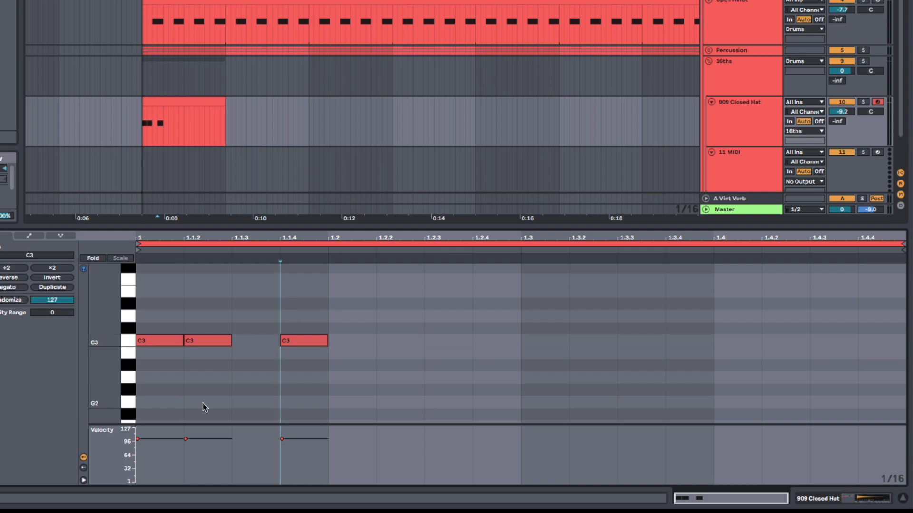
- Vary the three closed hat velocities, with about 32 at 1.1.1, 70 at 1.1.2 and about 60 at 1.1.4
left_click(164, 342)
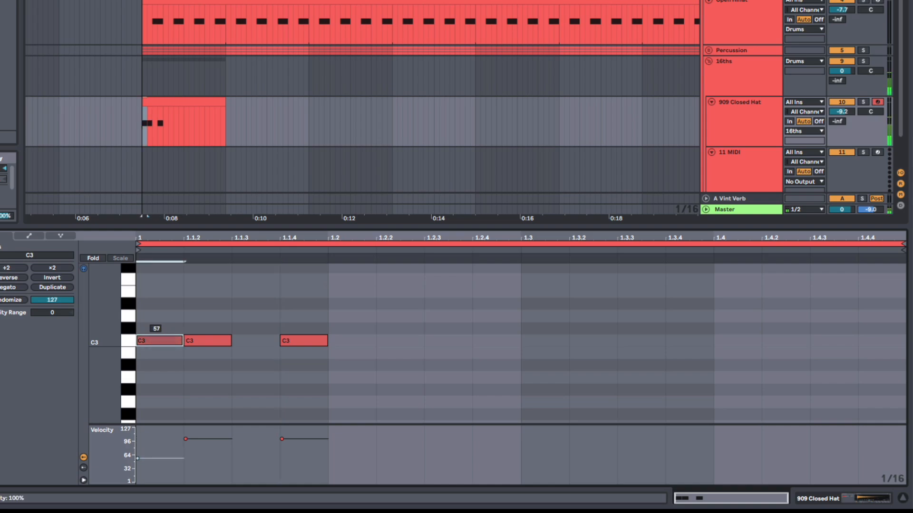
left_click_drag(203, 339, 203, 337)
left_click_drag(283, 343, 283, 361)
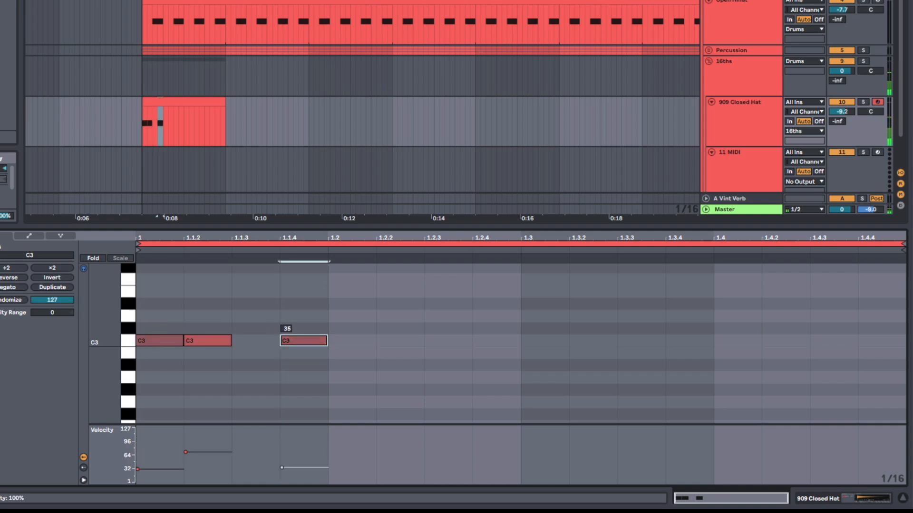
- Fill the bar by duplicating the closed hat pattern, softening the copied note at 1.2.2 and accenting the one at 1.2.4
mouse_move(329, 306)
left_mouse_down()
mouse_move(30, 312)
mouse_move(17, 356)
left_mouse_up()
key("ctrl+d")
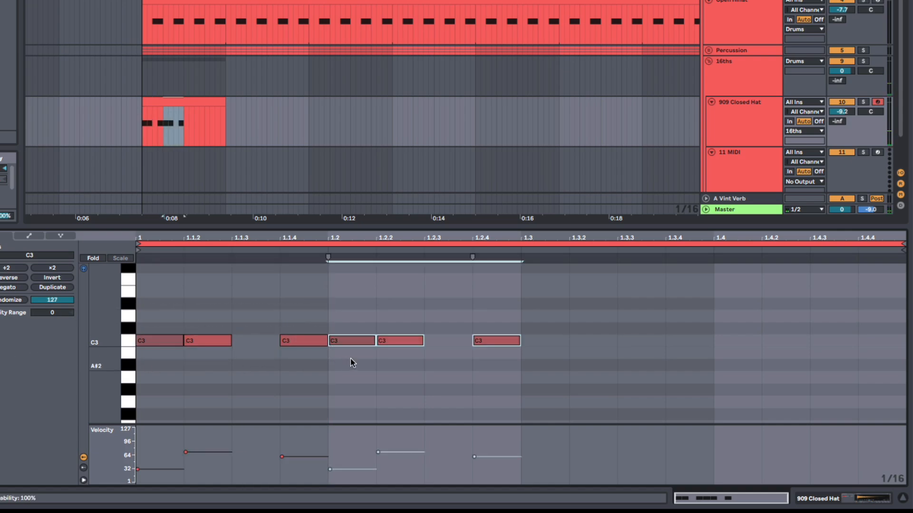
left_click(393, 316)
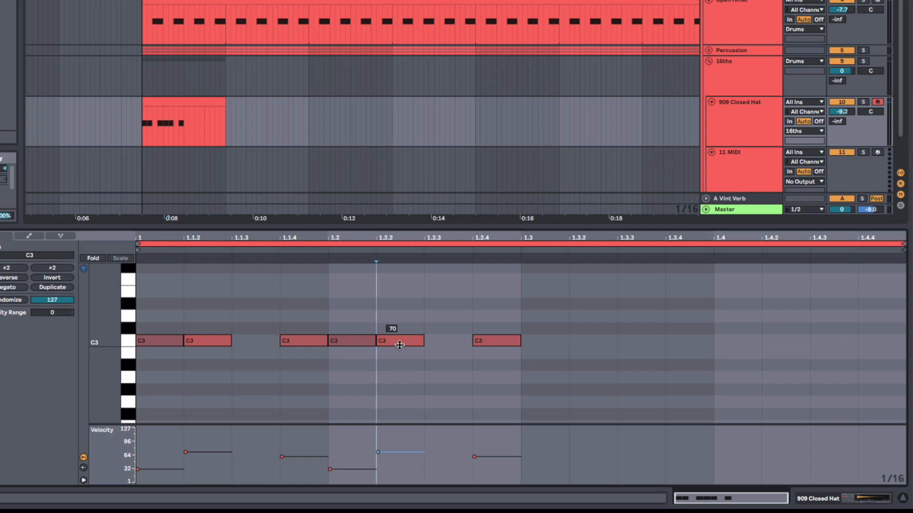
left_click_drag(395, 341, 395, 350)
left_click_drag(494, 346, 137, 420)
key("ctrl+d")
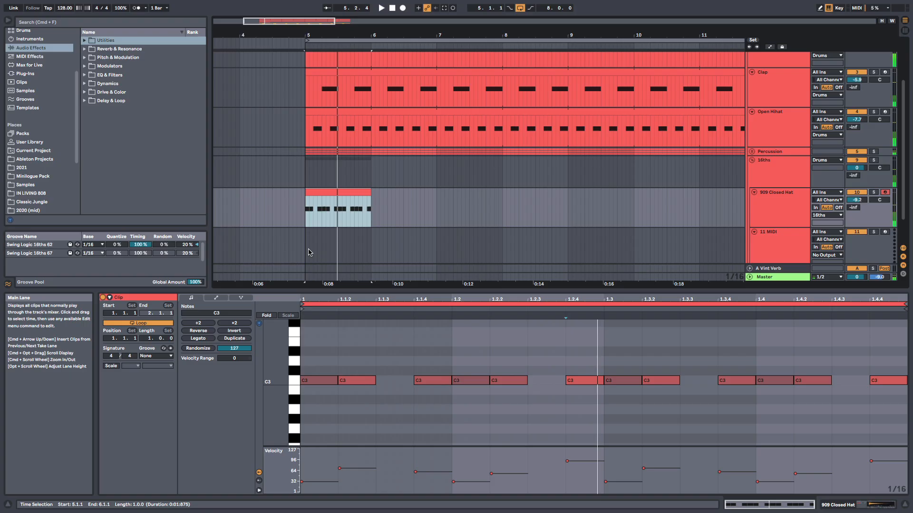
- Apply the Swing Logic 16ths 62 groove to the closed hat clip and start playback
left_click(156, 356)
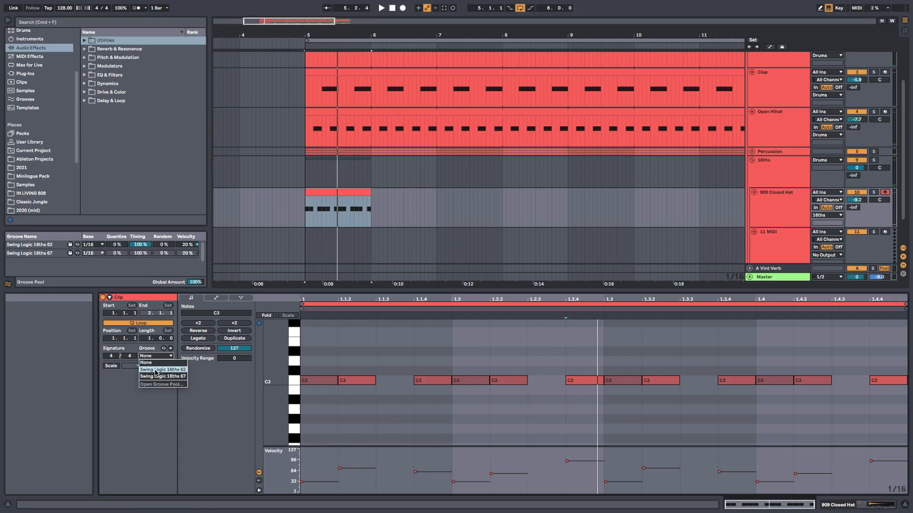
left_click(163, 369)
key("space")
- Extend the looped closed hat clip to bar 13 and raise the 909 Closed Hat track's volume to -4.4 dB
left_click_drag(482, 196, 587, 193)
left_click_drag(857, 200, 856, 185)
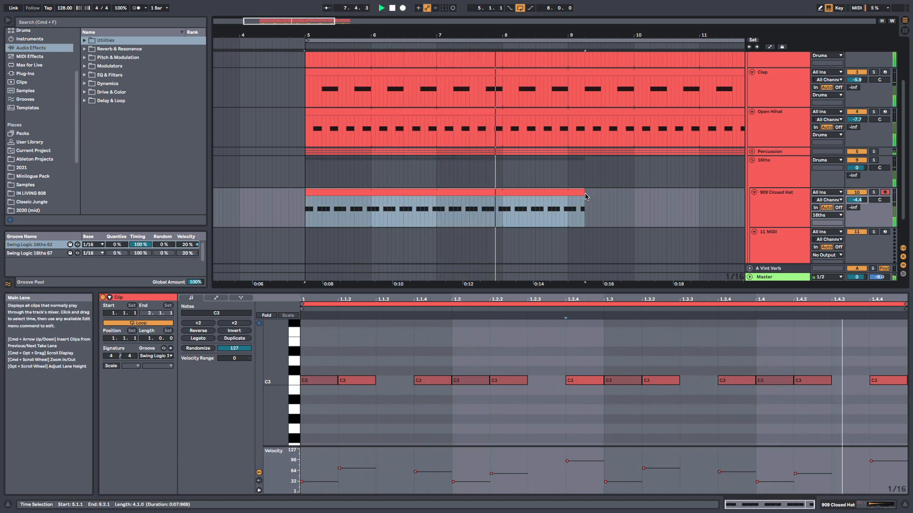
left_click_drag(585, 192, 696, 192)
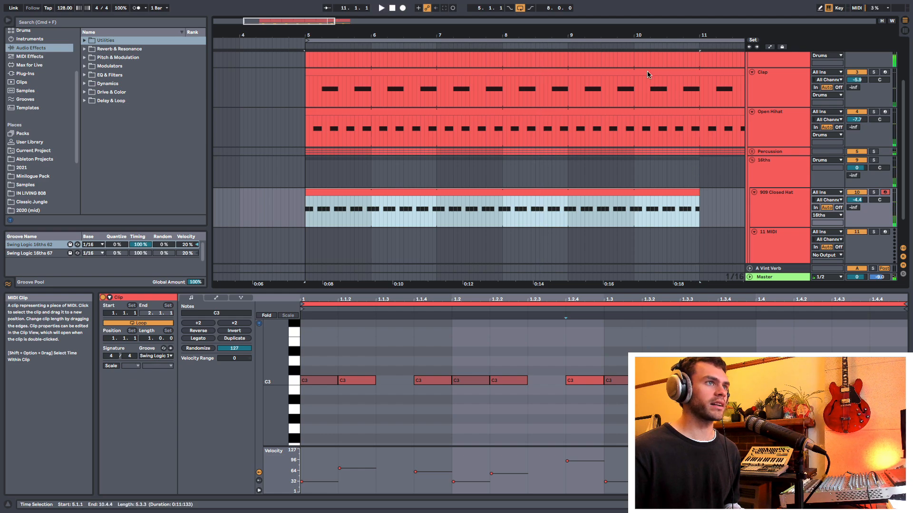
left_click_drag(650, 35, 501, 22)
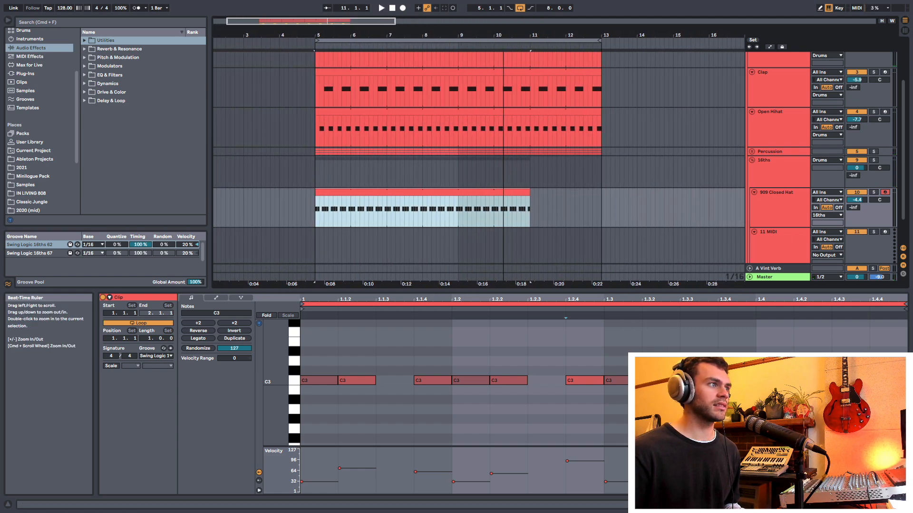
left_click_drag(525, 192, 597, 191)
scroll(676, 196, "down", 1)
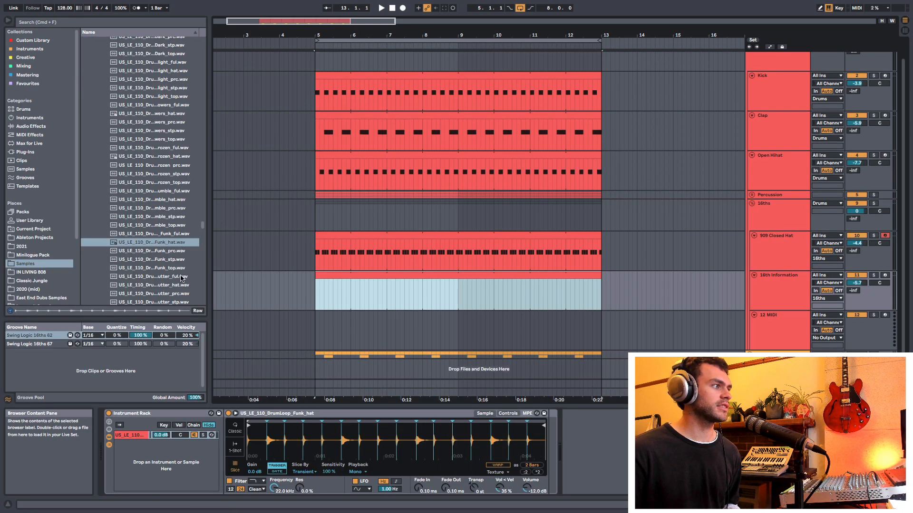
- Program sixteenth-note slices C1, D#1, C1 and C#1 across the first beat of the 16th Information clip and play them
left_click(162, 245)
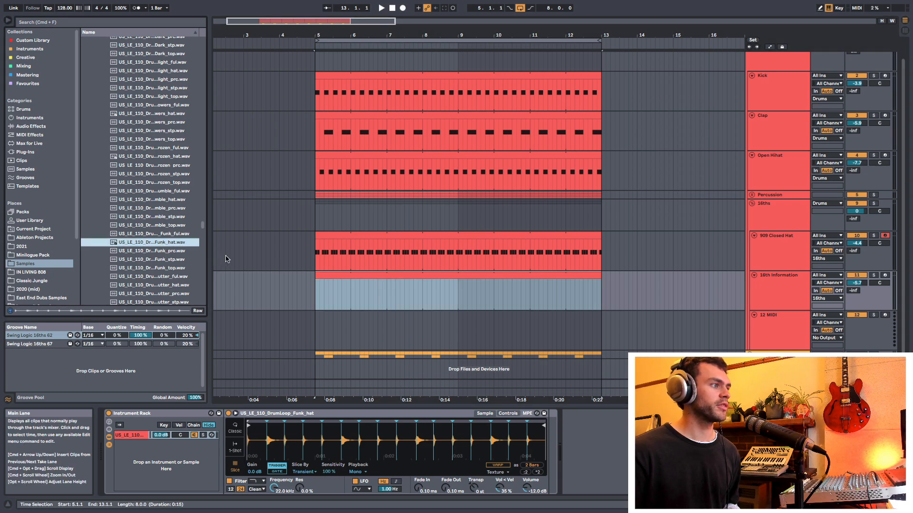
double_click(373, 275)
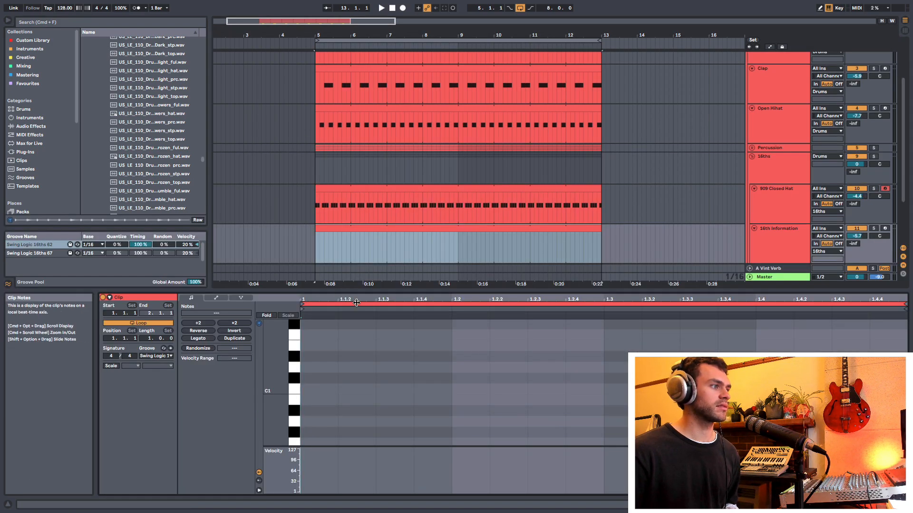
left_click_drag(355, 298, 370, 367)
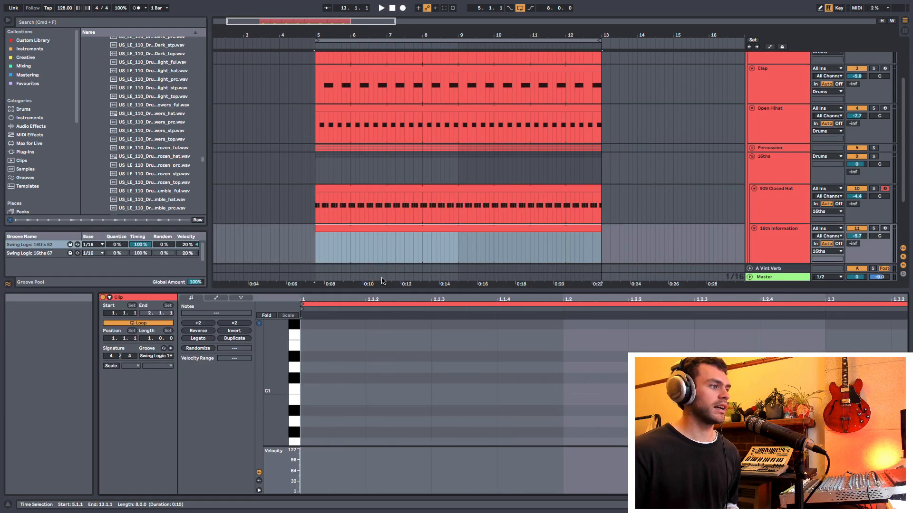
right_click(402, 386)
left_click(362, 387)
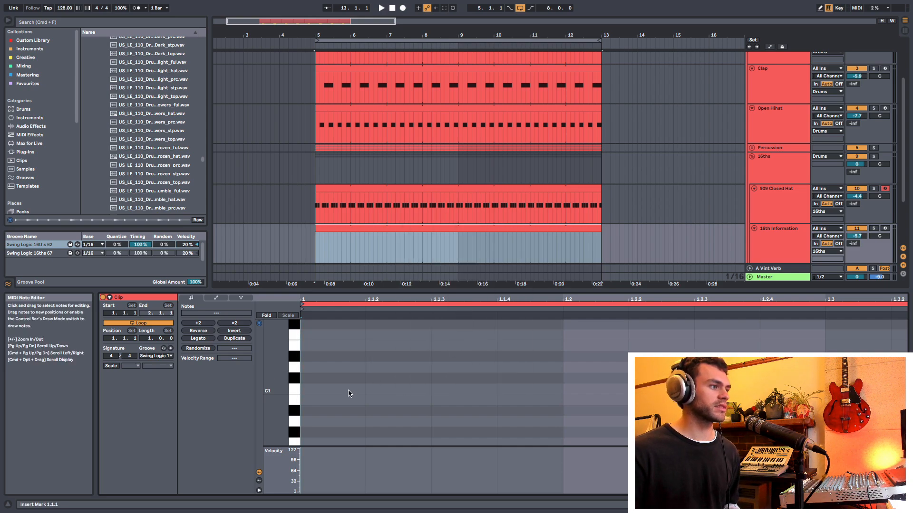
scroll(361, 390, "up", 1)
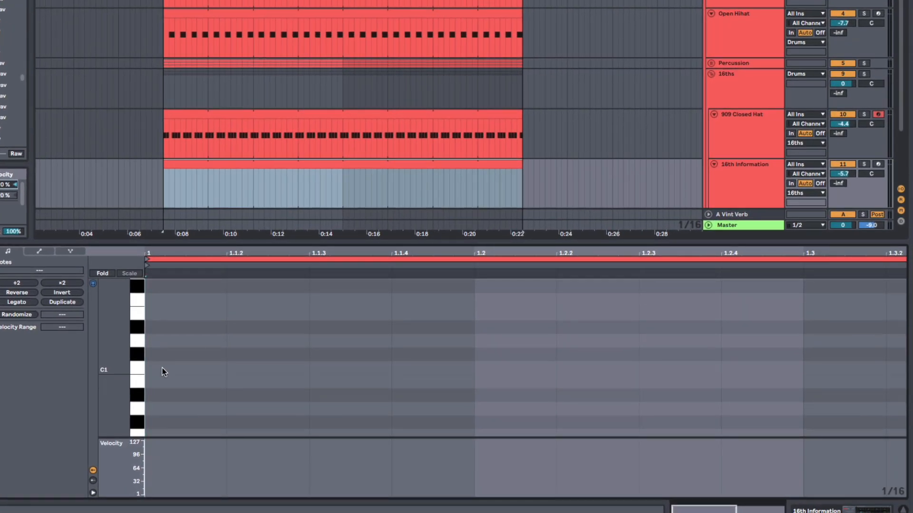
double_click(162, 369)
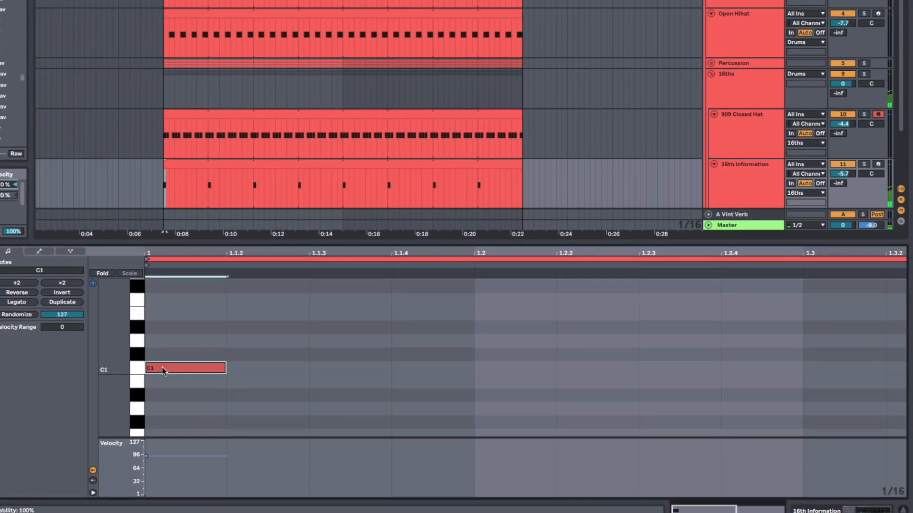
left_click_drag(224, 369, 433, 356)
key("space")
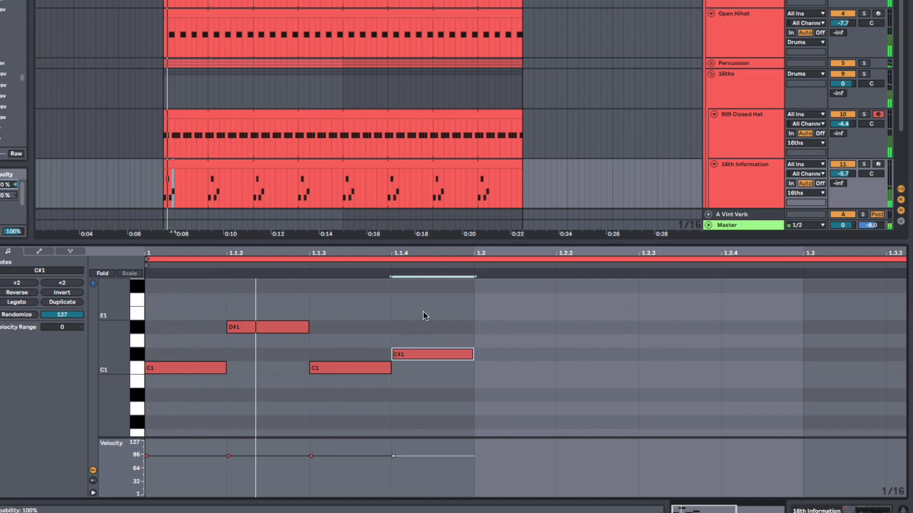
- Audition the 16th Information track in solo and duplicate its four-note slice pattern onto beat 2
left_click(864, 164)
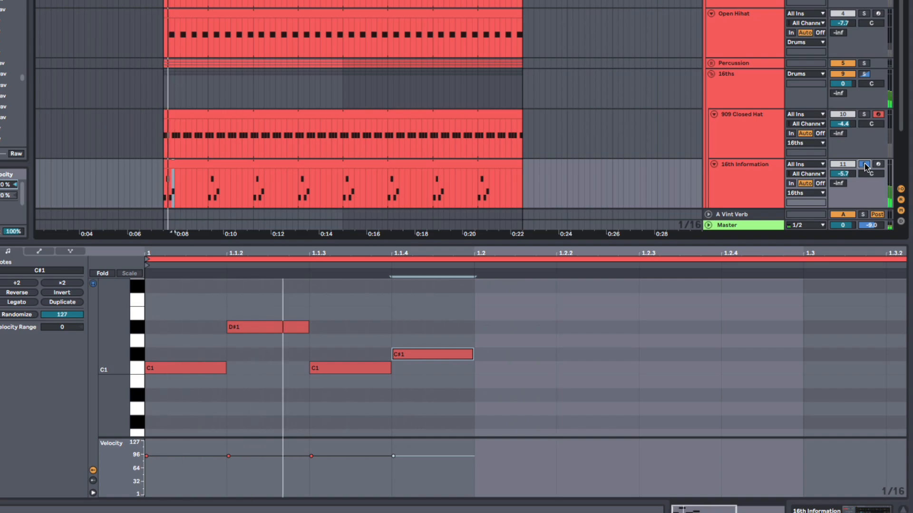
left_click(864, 164)
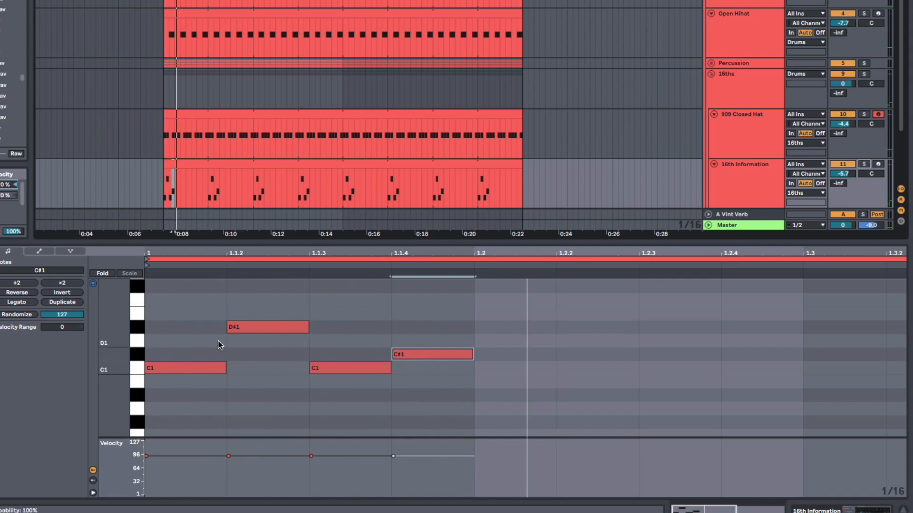
left_click_drag(157, 308, 468, 387)
key("ctrl+d")
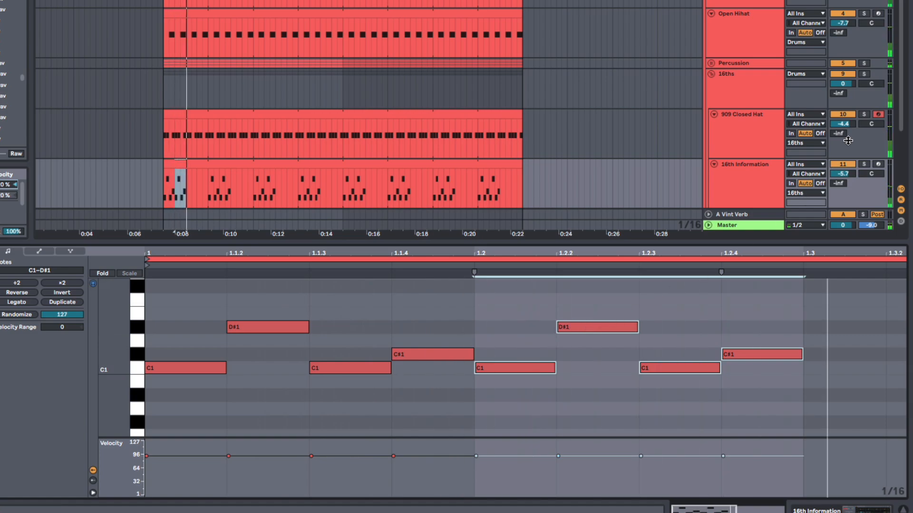
- Solo the 16th Information track, lower its first four notes' velocities to 41, and select the C#1 note at 1.1.4
left_click(864, 164)
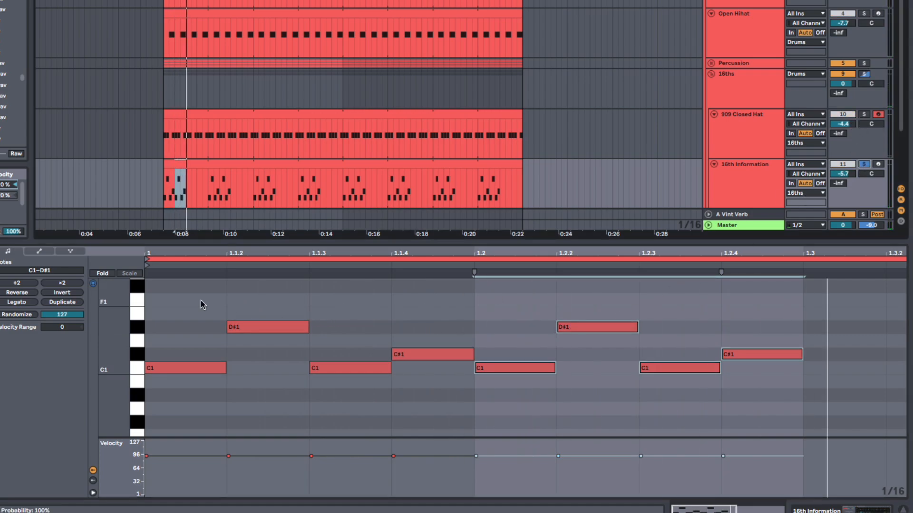
left_click_drag(172, 299, 421, 399)
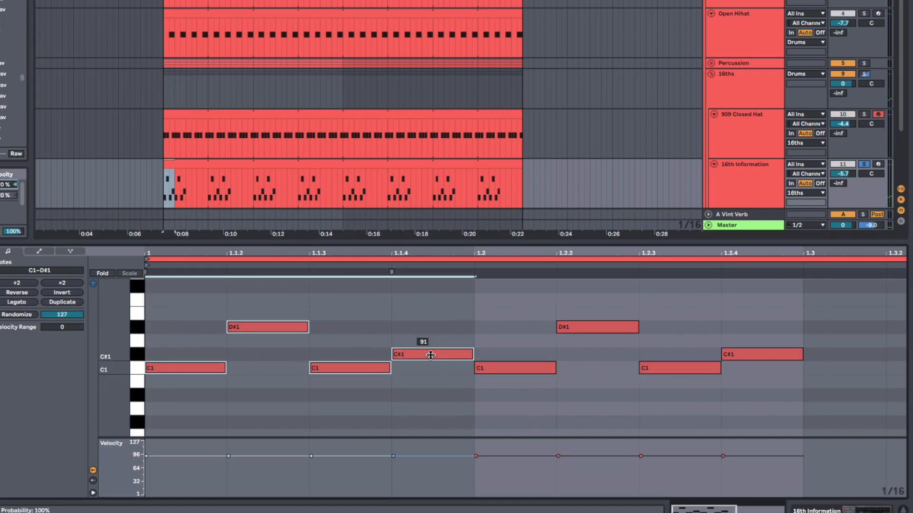
left_click_drag(430, 355, 430, 379)
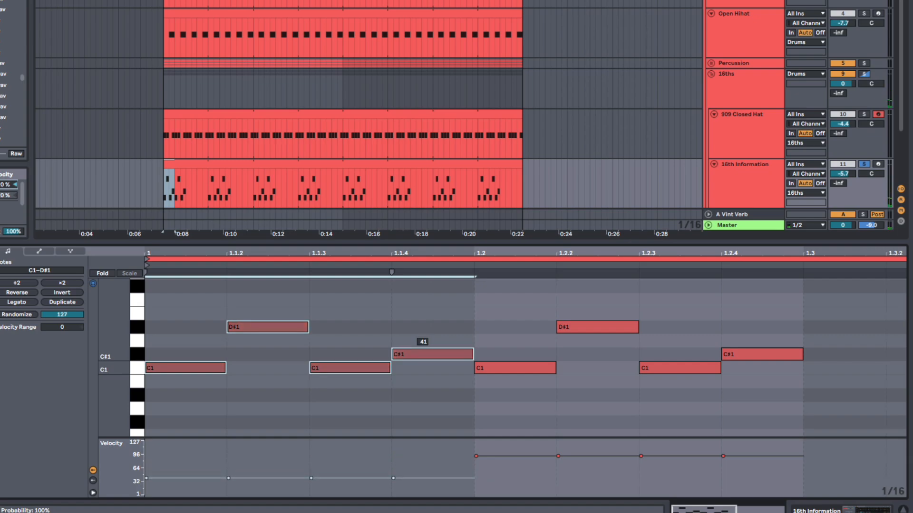
left_click(415, 318)
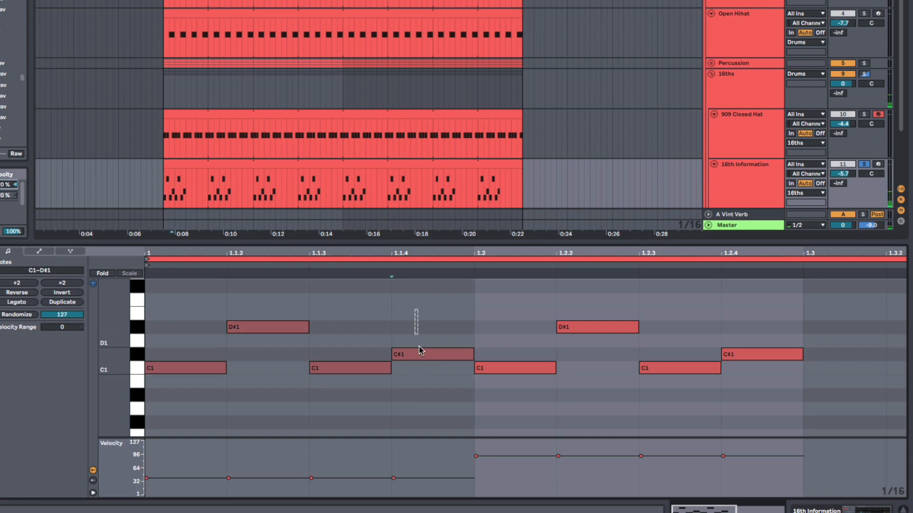
left_click(418, 354)
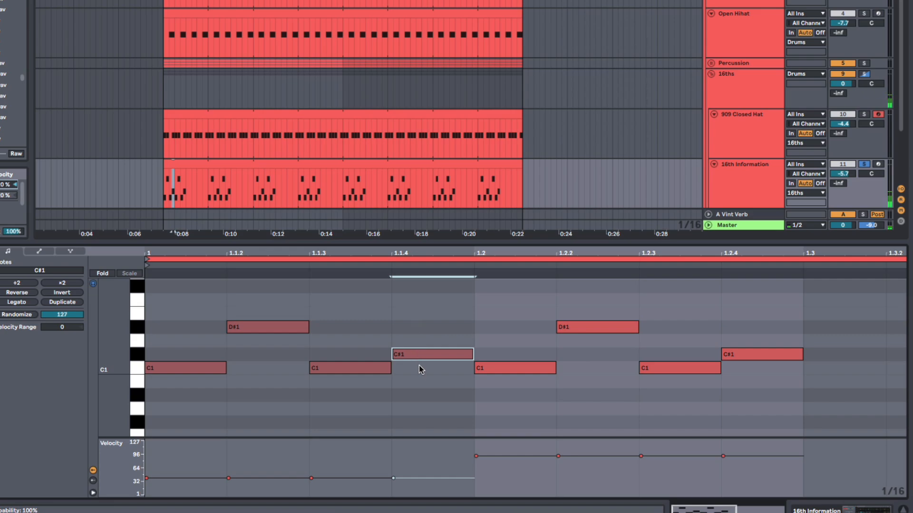
- Lower the C#1 note velocities at 1.1.4 to about 10 and 1.2.4 to about 70, and slightly raise the other three notes of beat 1.2
left_click(328, 318)
left_click_drag(333, 313, 363, 317)
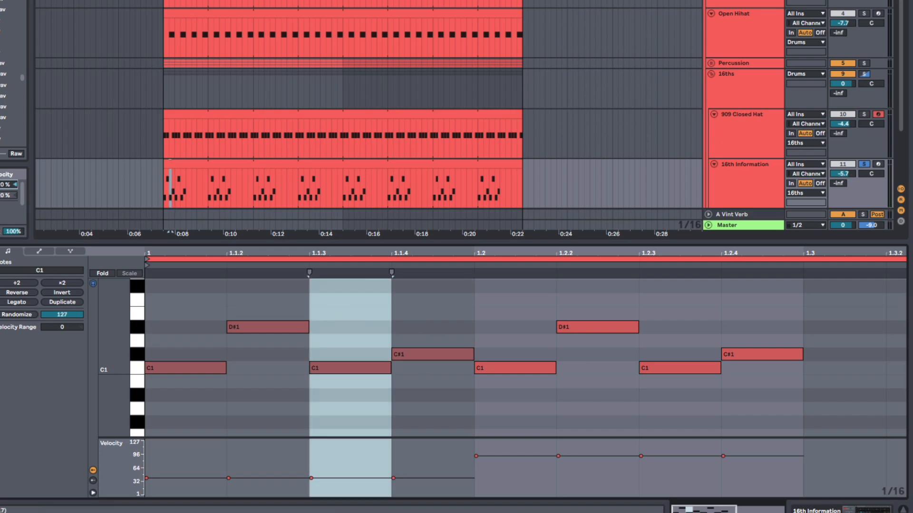
left_click(419, 338)
left_click(414, 351)
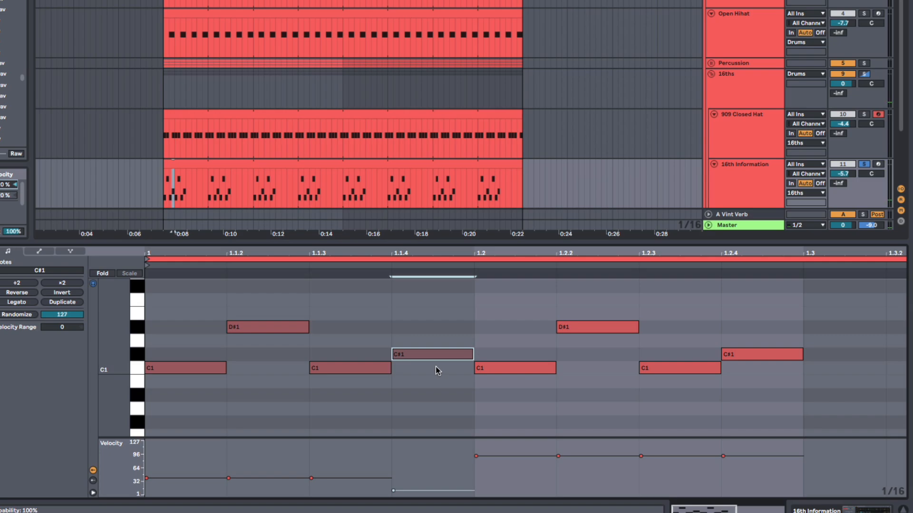
left_click_drag(766, 365, 766, 380)
left_click_drag(512, 319, 652, 375)
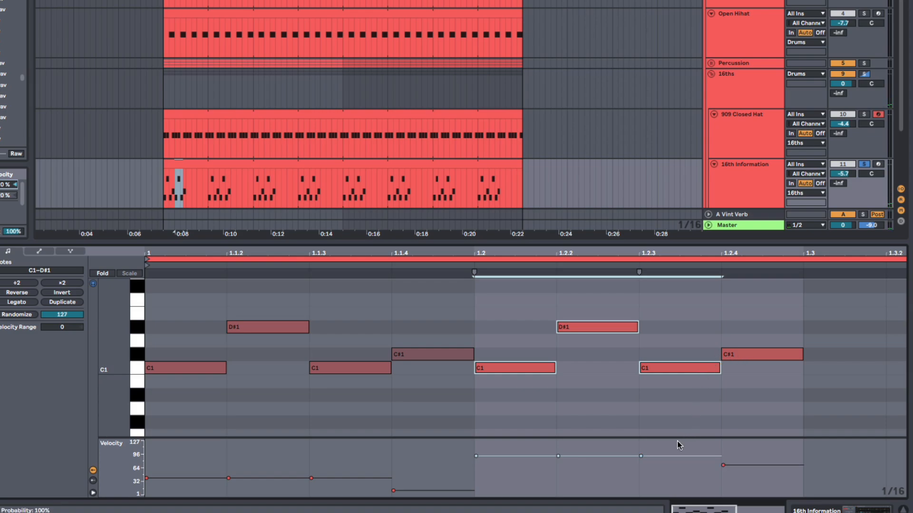
left_click_drag(674, 455, 674, 454)
- Duplicate the whole two-beat note pattern in the 16th Information clip so it fills the bar
scroll(706, 384, "down", 5)
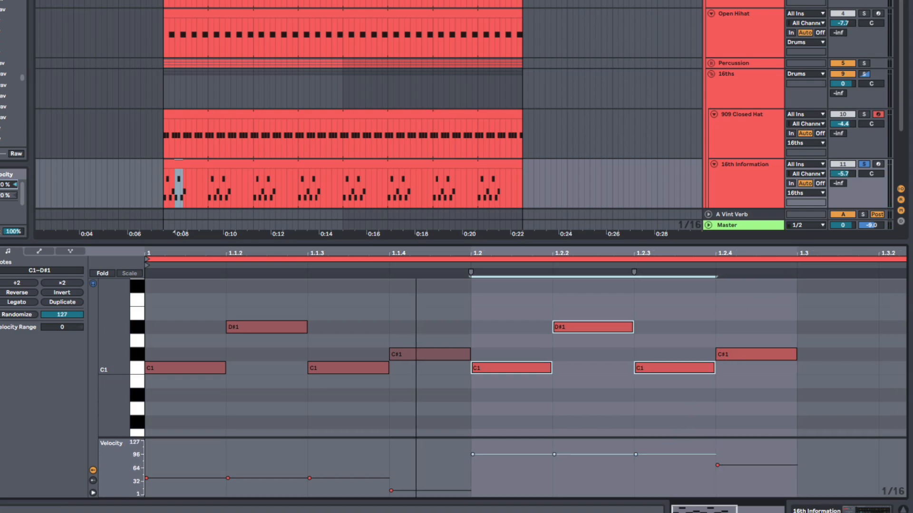
key("space")
key("ctrl+a")
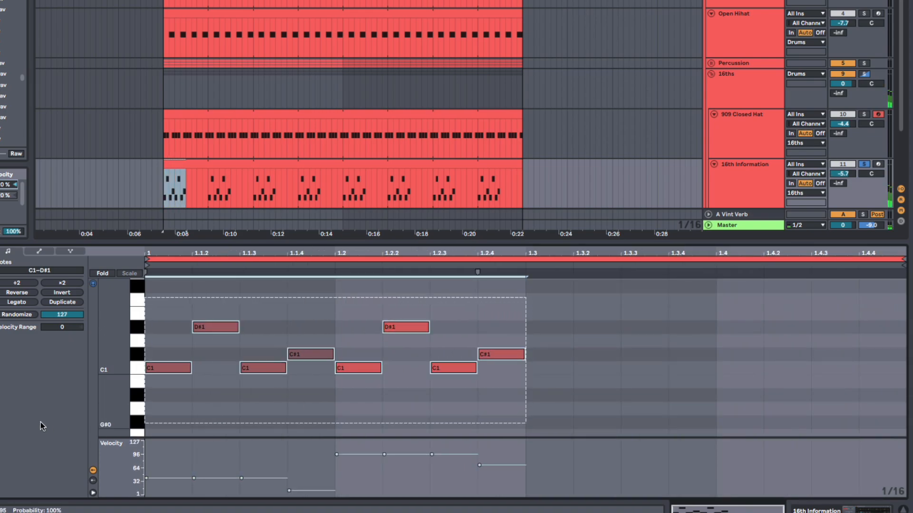
key("ctrl+d")
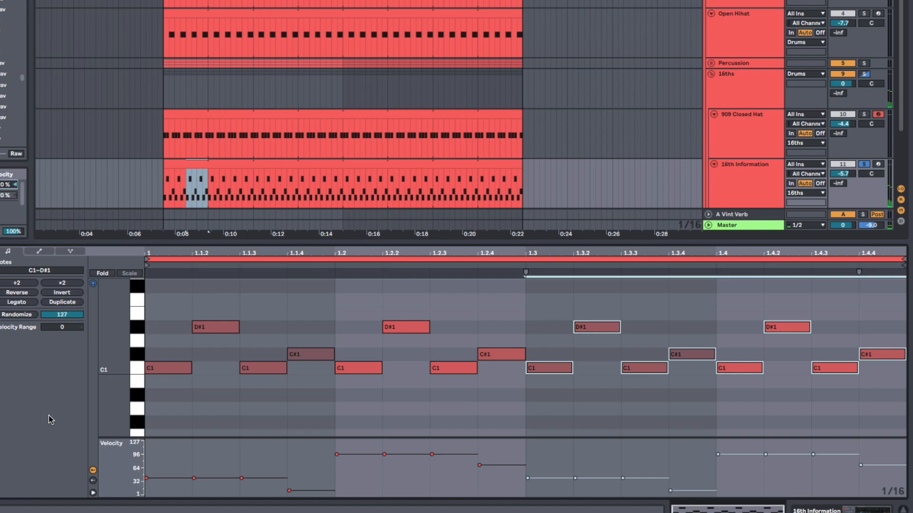
- Unsolo 16th Information, solo the 16ths group during playback, and balance 909 Closed Hat at -5.8 dB against 16th Information at -2.8 dB
left_click(862, 164)
key("space")
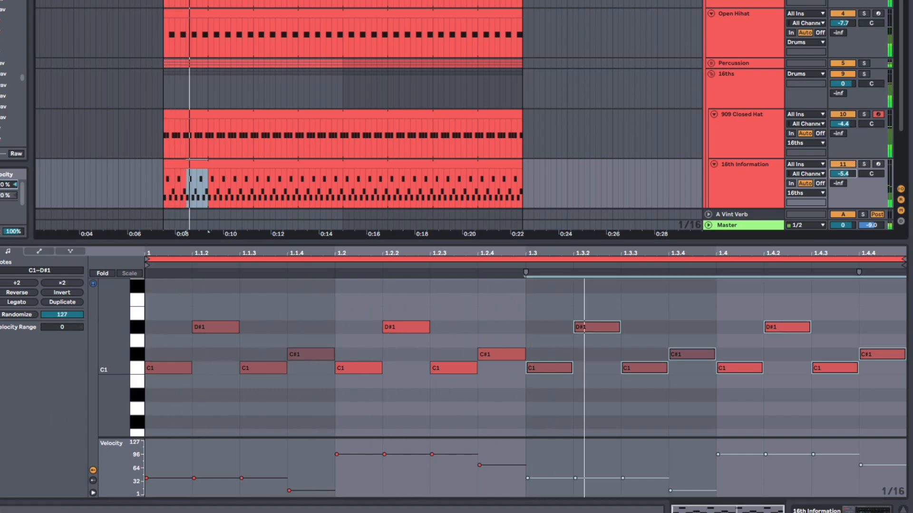
left_click(864, 74)
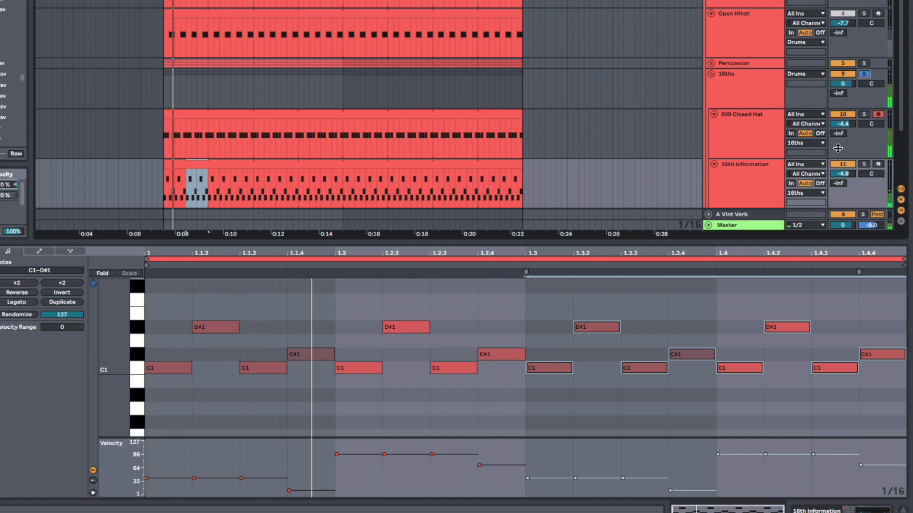
left_click_drag(851, 125, 851, 130)
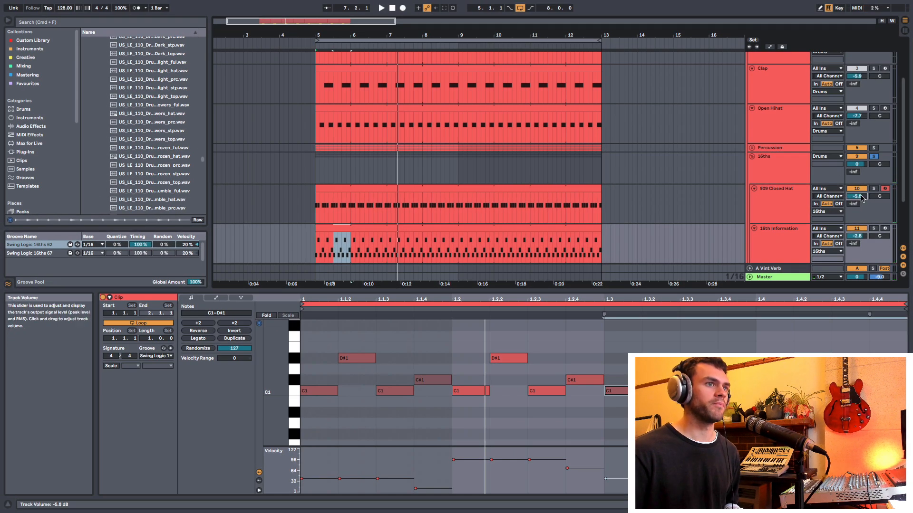
- Play the loop and lower the 909 Closed Hat track volume to -8.1 dB
left_click(769, 212)
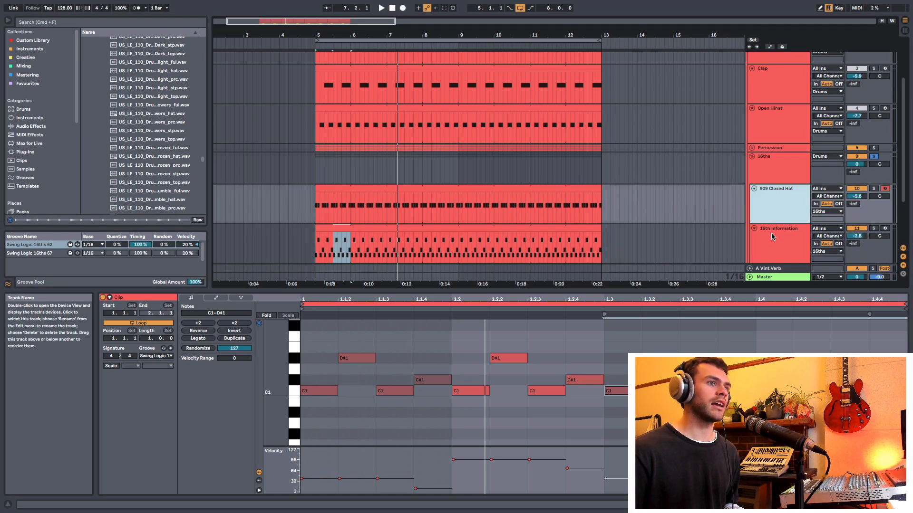
left_click(771, 233)
left_click(773, 215)
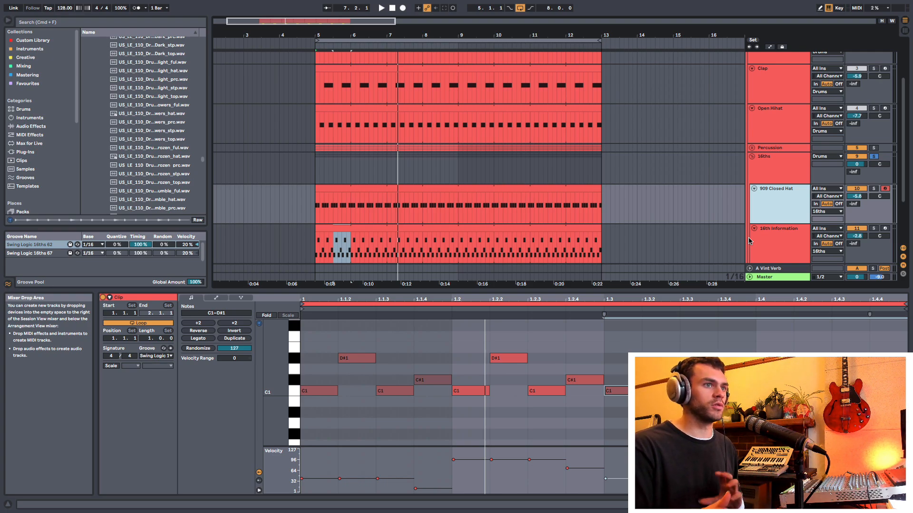
key("space")
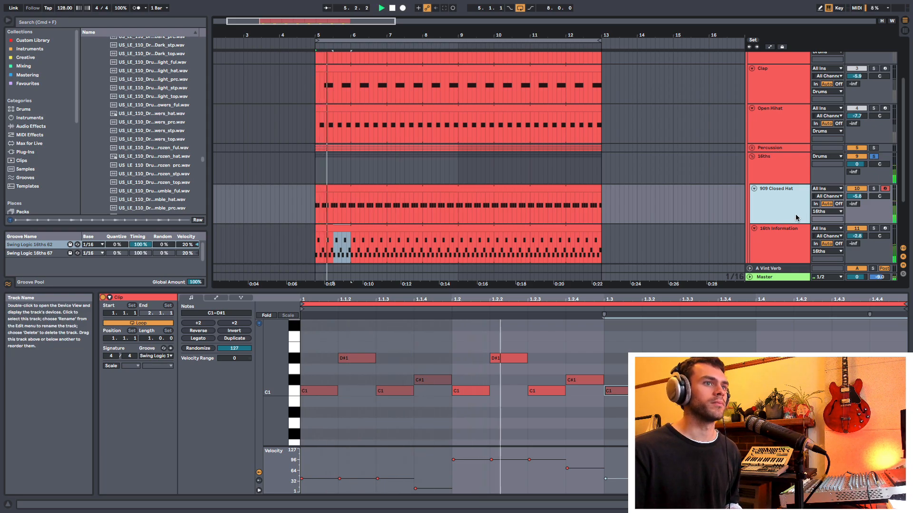
left_click_drag(856, 196, 857, 202)
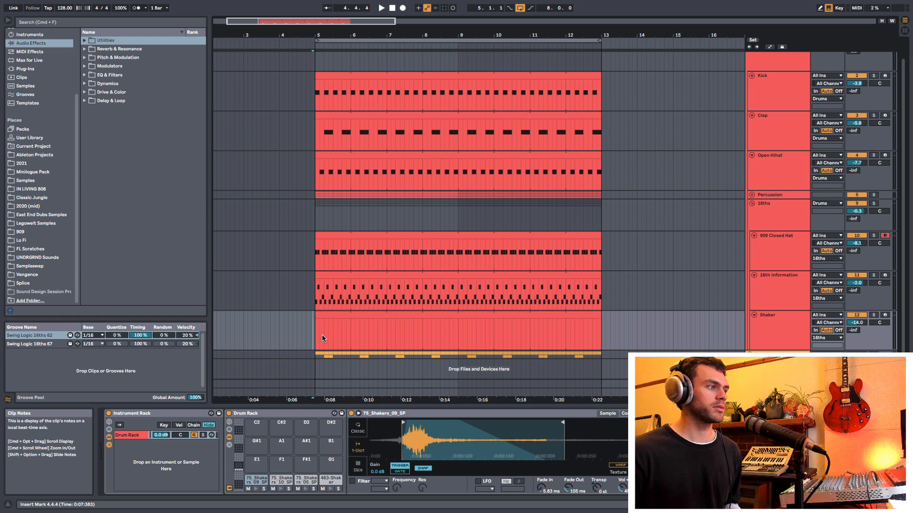
- Open the empty Shaker clip for note editing and choose the Swing Logic 16ths groove for it
left_click(314, 337)
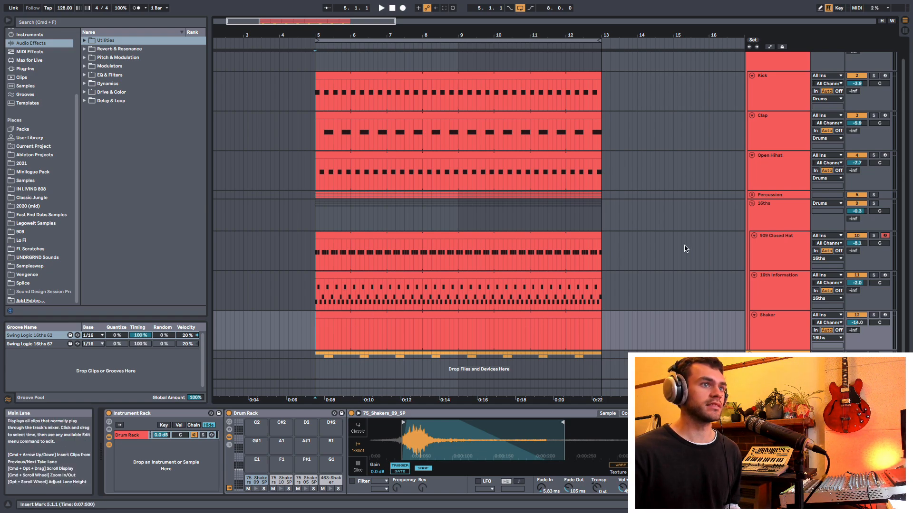
left_click(791, 319)
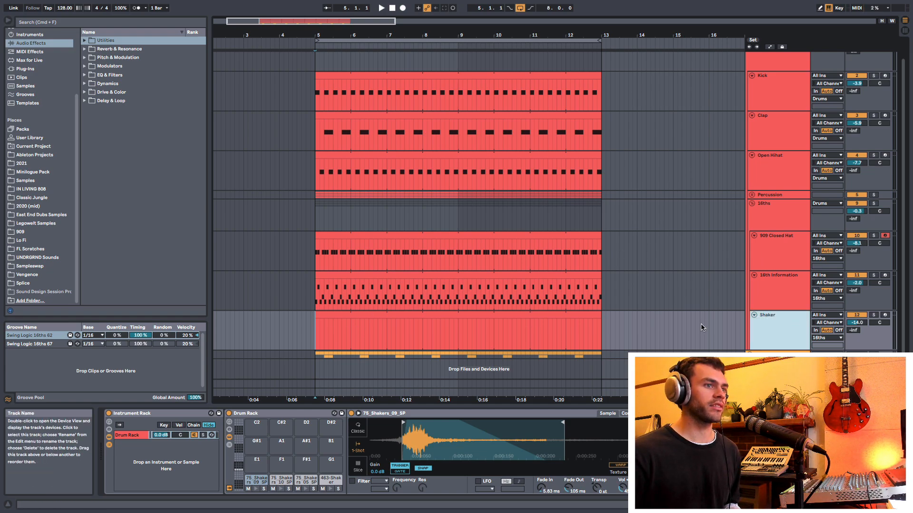
double_click(407, 317)
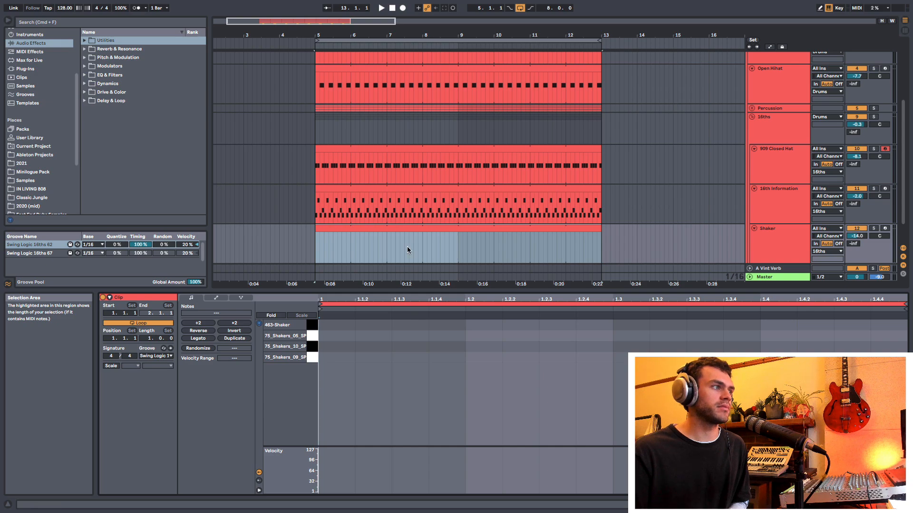
left_click(153, 357)
left_click(155, 373)
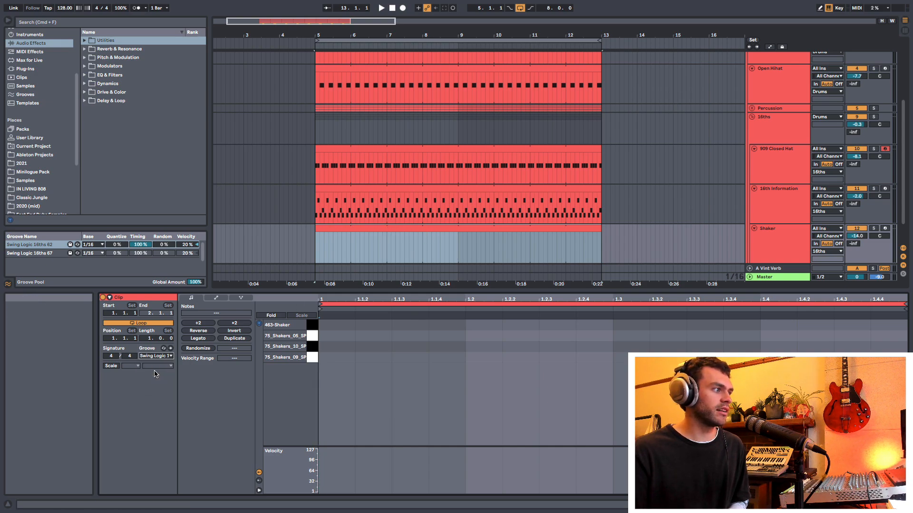
- Examine the waveforms and start points of the four shaker samples loaded in the Shaker track's Drum Rack
key("shift+Tab")
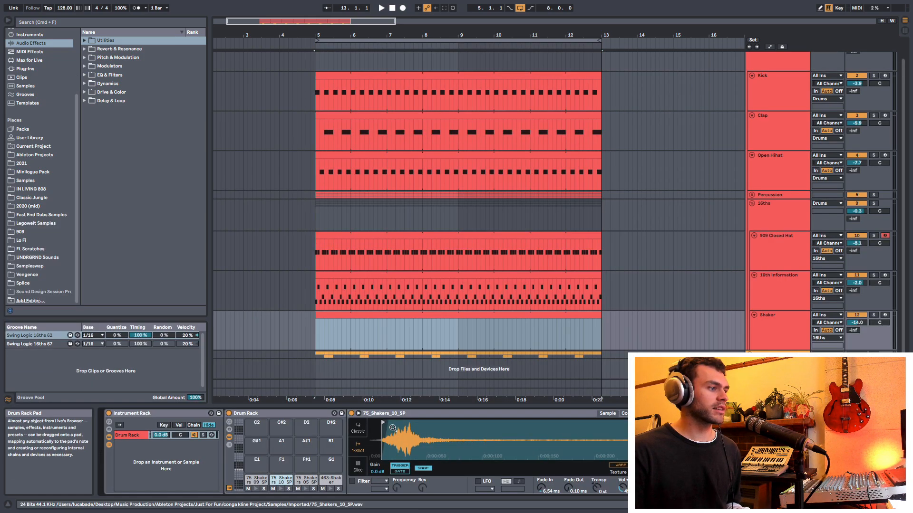
left_click_drag(402, 436, 402, 452)
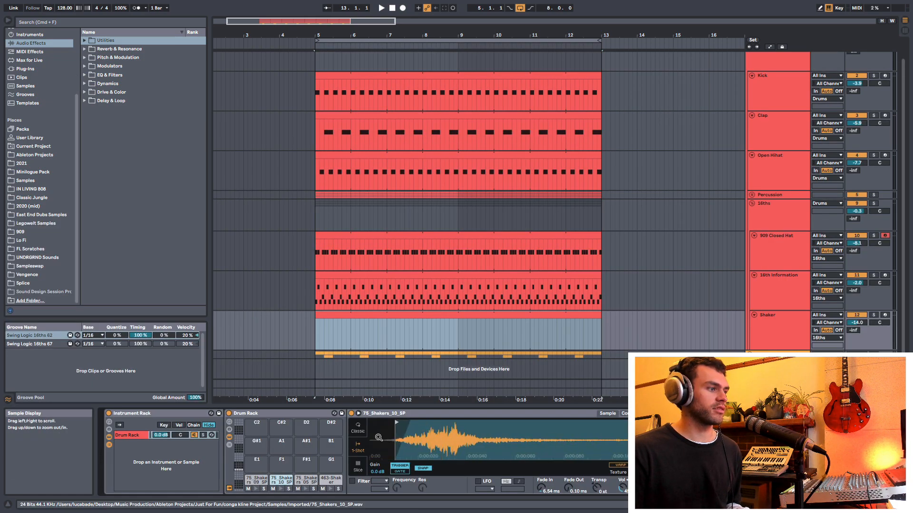
left_click(306, 480)
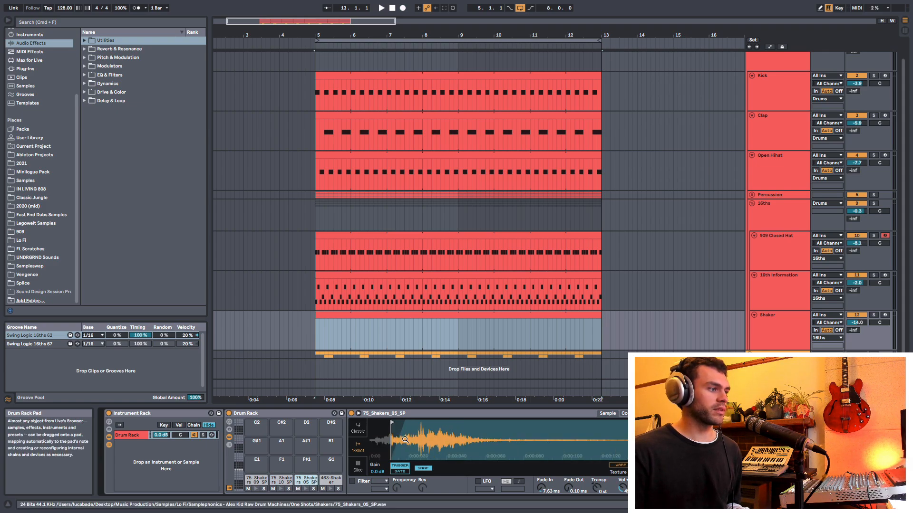
left_click(330, 480)
left_click(257, 480)
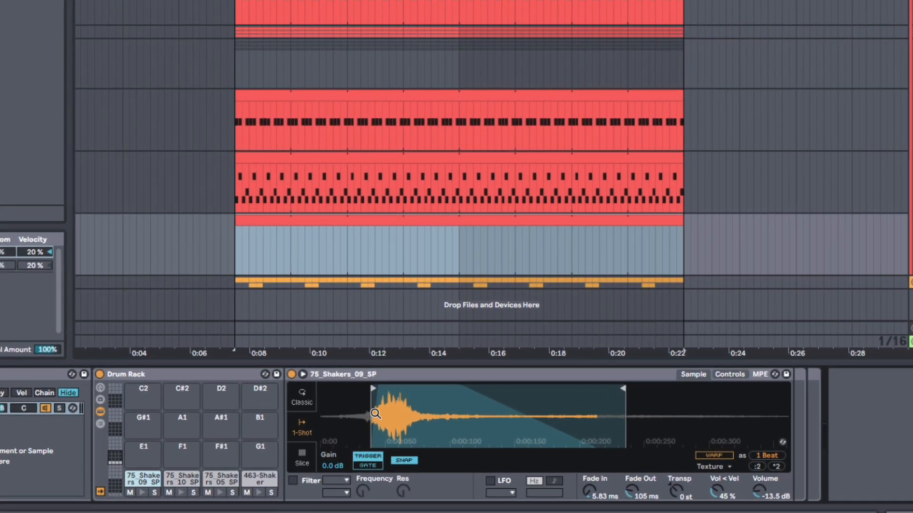
mouse_move(375, 414)
left_mouse_down()
mouse_move(376, 444)
mouse_move(447, 438)
left_mouse_up()
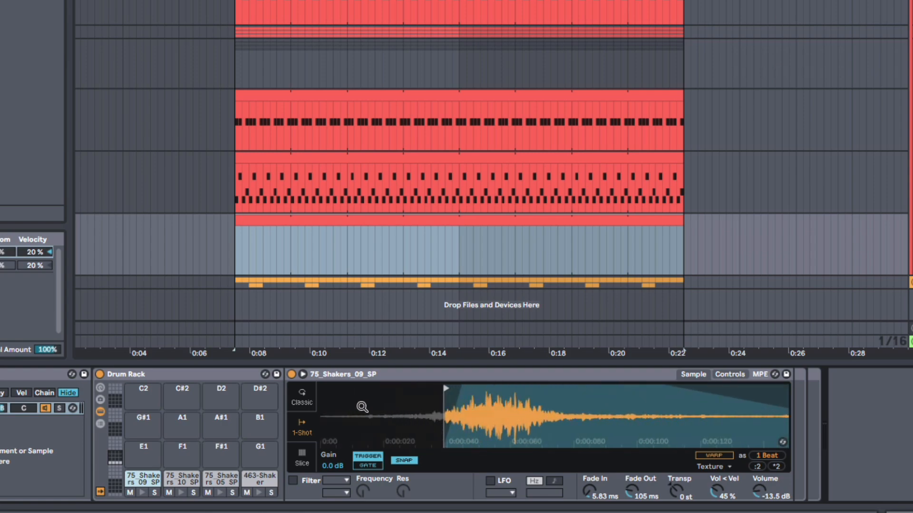
left_click_drag(458, 406, 452, 409)
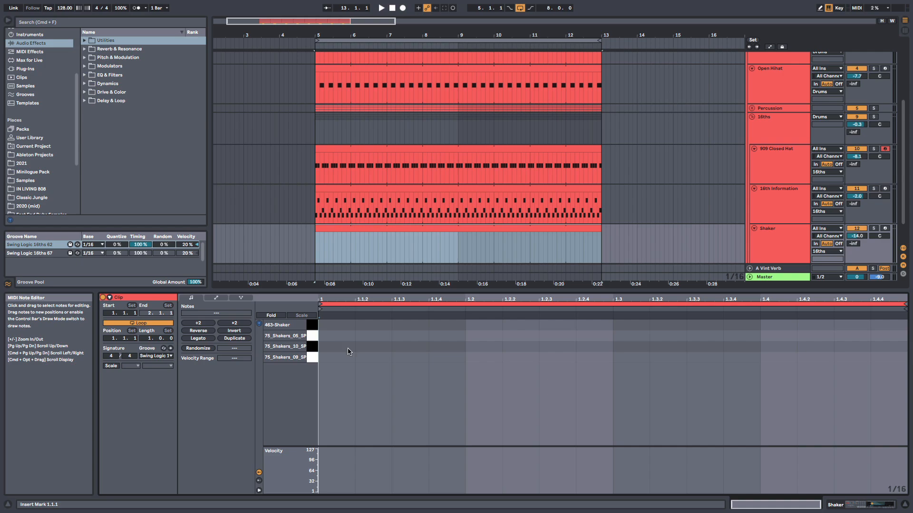
- Draw eight sixteenth notes across beats 1 and 2 of the Shaker clip using samples 09, 10, 05, 463, 05, 10, 09, 463
key("b")
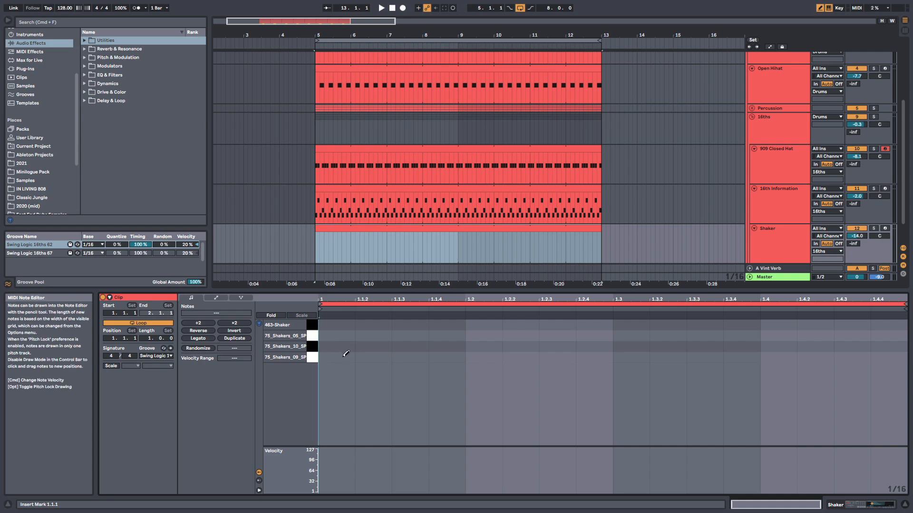
left_click(344, 357)
left_click(380, 346)
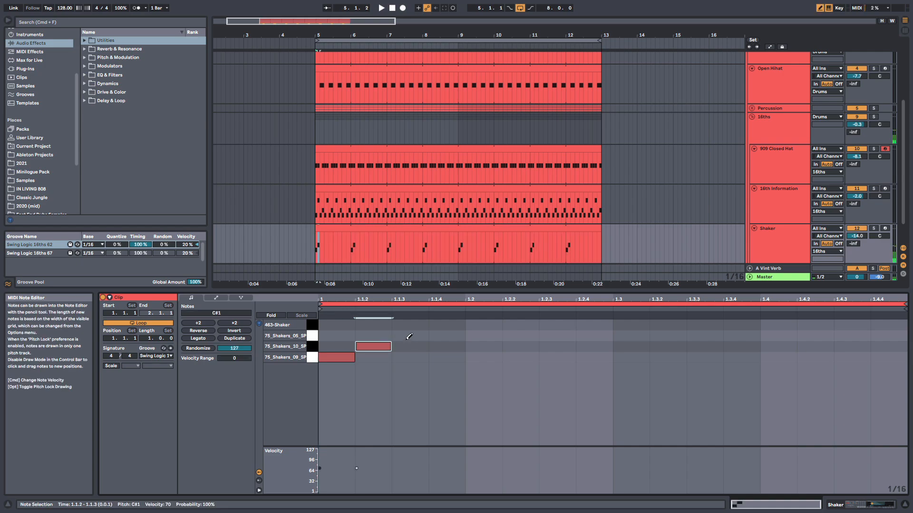
left_click(408, 336)
left_click(449, 324)
left_click(496, 335)
left_click(520, 347)
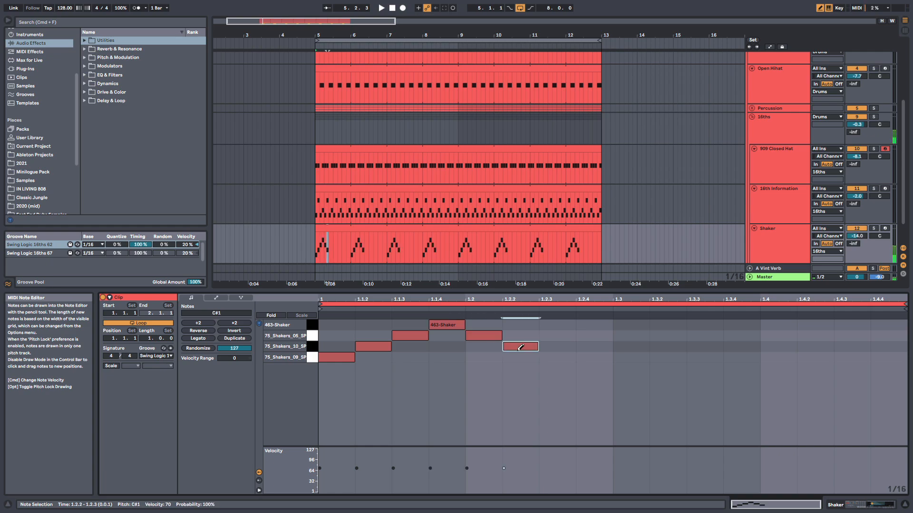
left_click(553, 357)
left_click(594, 324)
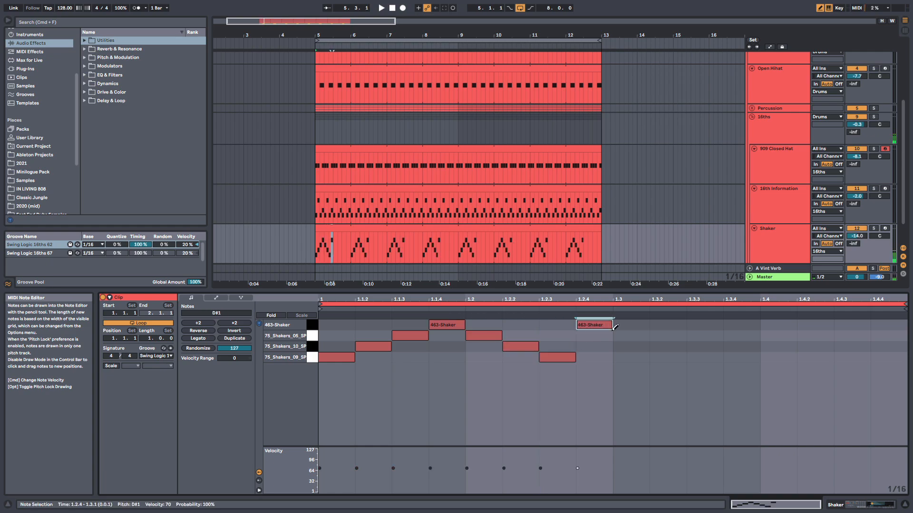
- Draw eight sixteenth notes across beats 3 and 4 of the Shaker clip using samples 09, 10, 05, 10, 463, 09, 10, 463
left_click(630, 357)
left_click(666, 347)
left_click(703, 335)
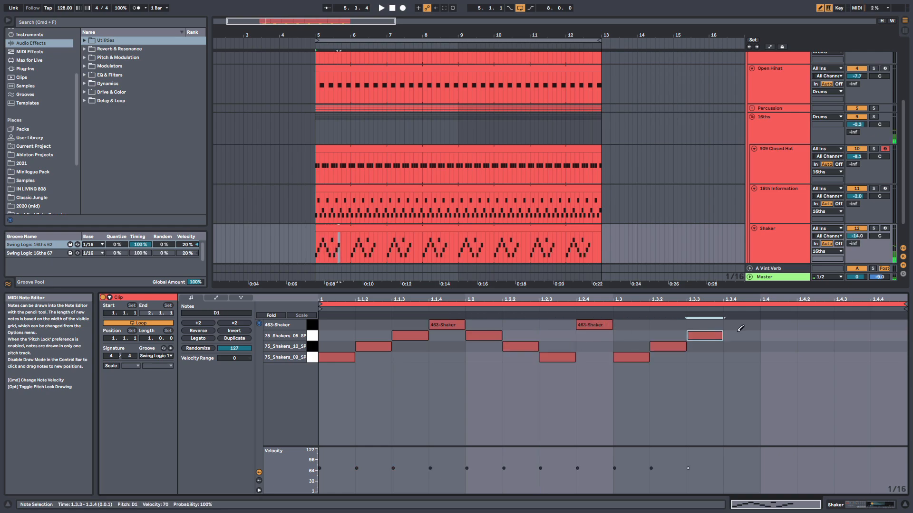
left_click(741, 346)
left_click(792, 325)
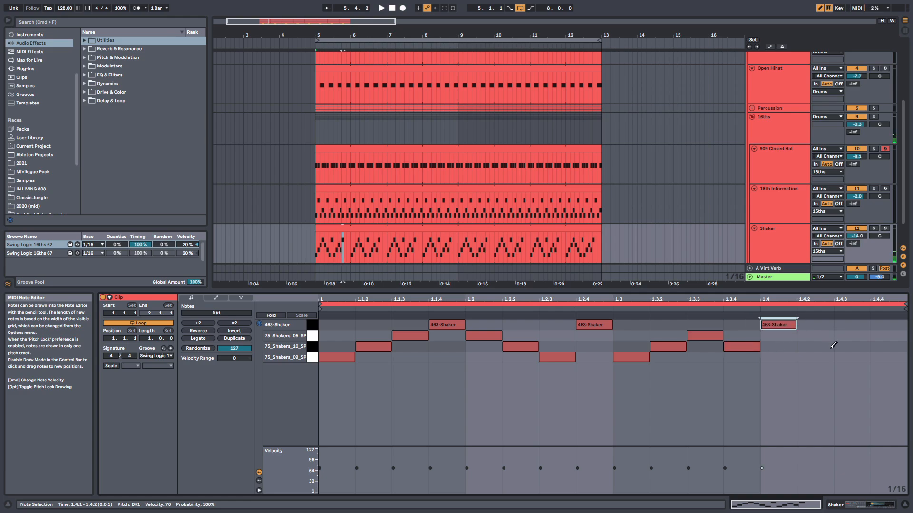
left_click(824, 357)
left_click(852, 346)
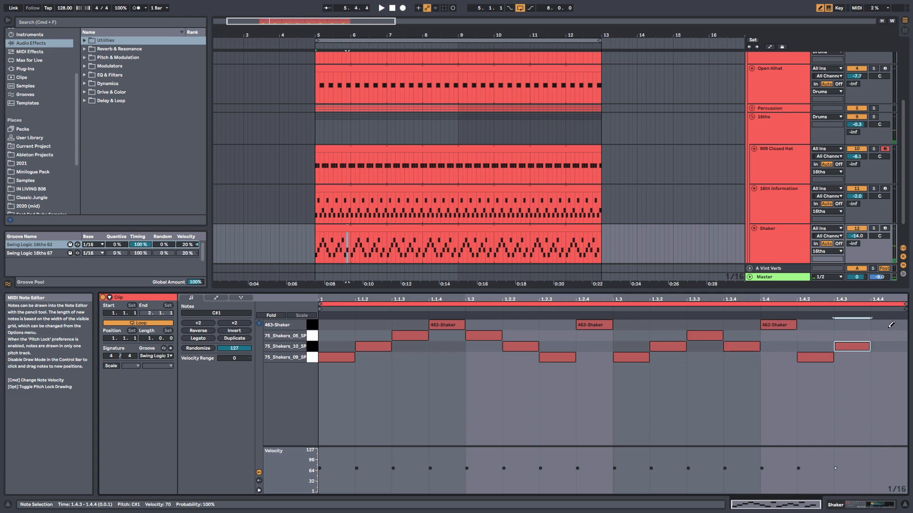
left_click(889, 325)
key("b")
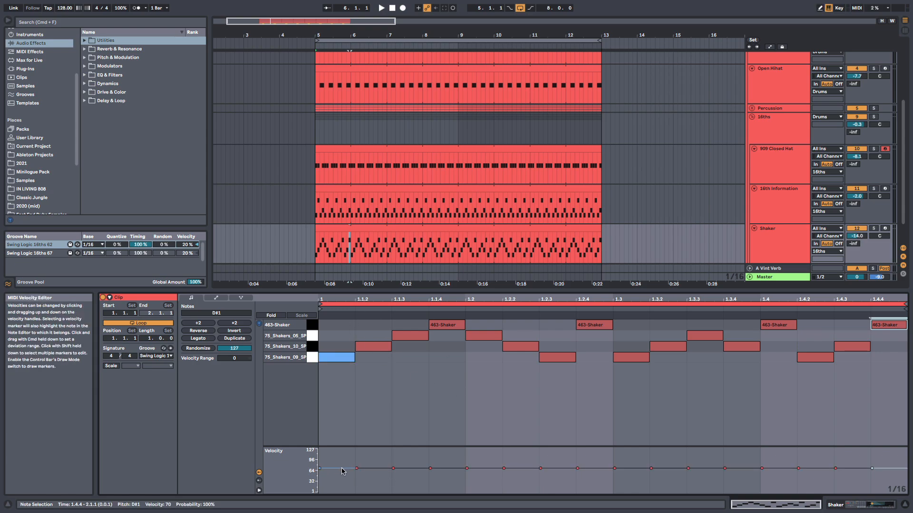
- Vary the velocities of the sixteen shaker notes individually, setting the last note at 1.4.4 to 41
mouse_move(342, 471)
left_mouse_down()
mouse_move(357, 469)
mouse_move(347, 485)
mouse_move(373, 473)
left_mouse_up()
mouse_move(410, 468)
left_mouse_down()
mouse_move(482, 475)
mouse_move(516, 463)
mouse_move(556, 480)
mouse_move(611, 475)
mouse_move(614, 463)
mouse_move(704, 482)
mouse_move(734, 472)
left_mouse_up()
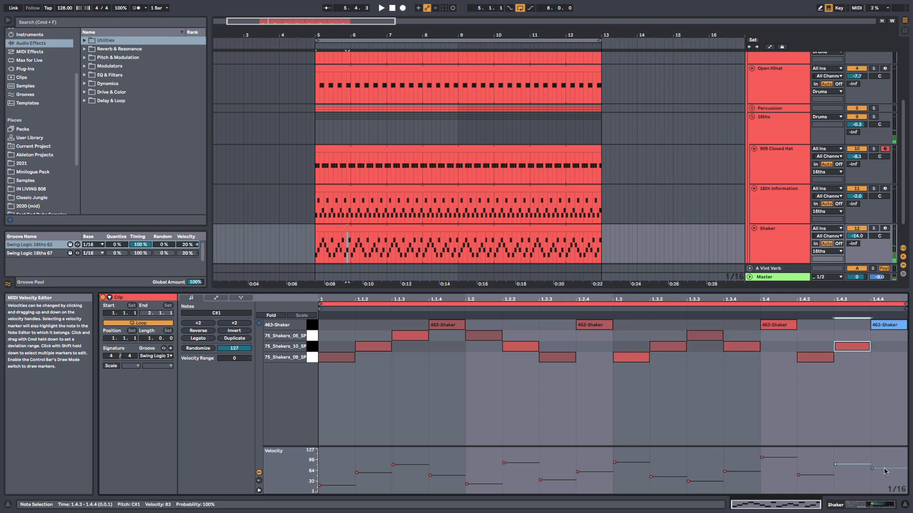
left_click_drag(884, 469, 884, 479)
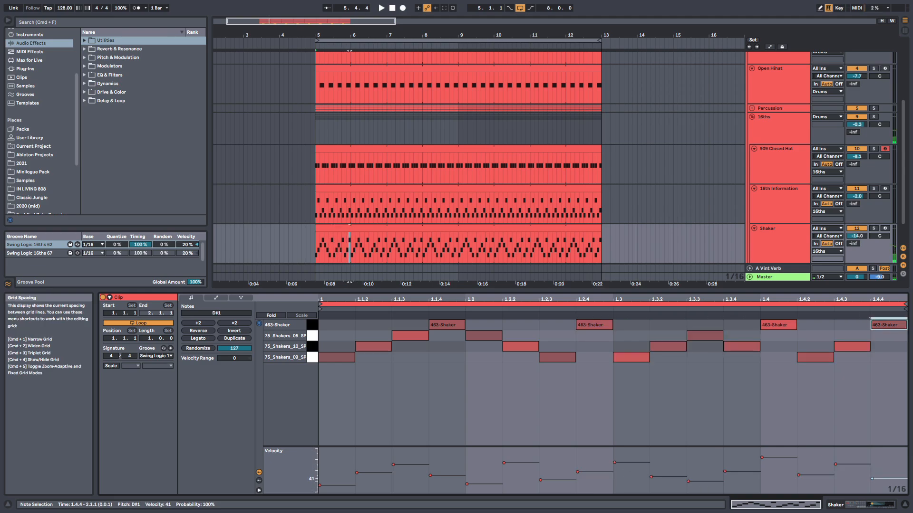
- Solo the Shaker track during playback and raise its volume to -9.3 dB
key("space")
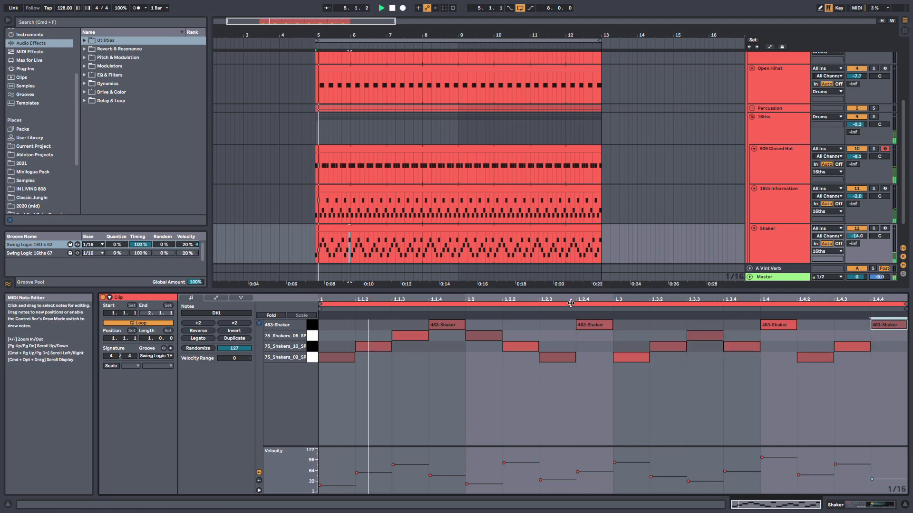
left_click(873, 228)
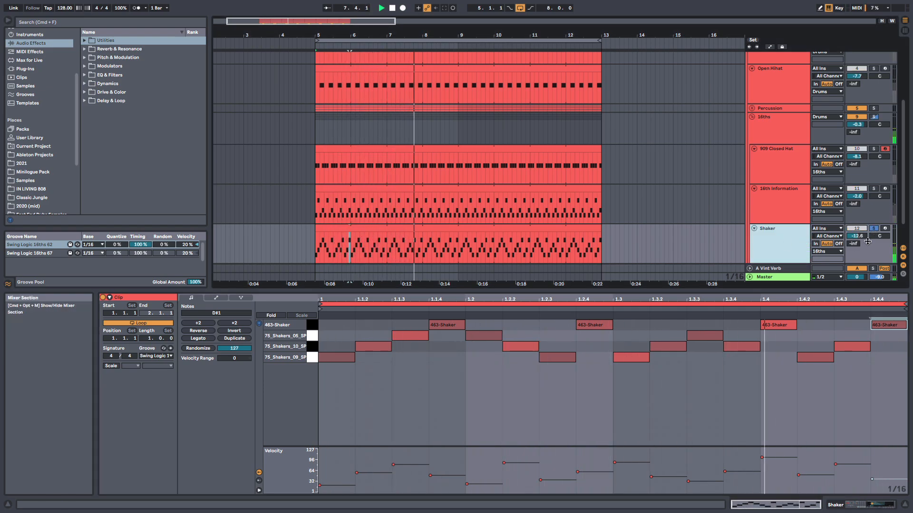
left_click_drag(857, 236, 856, 227)
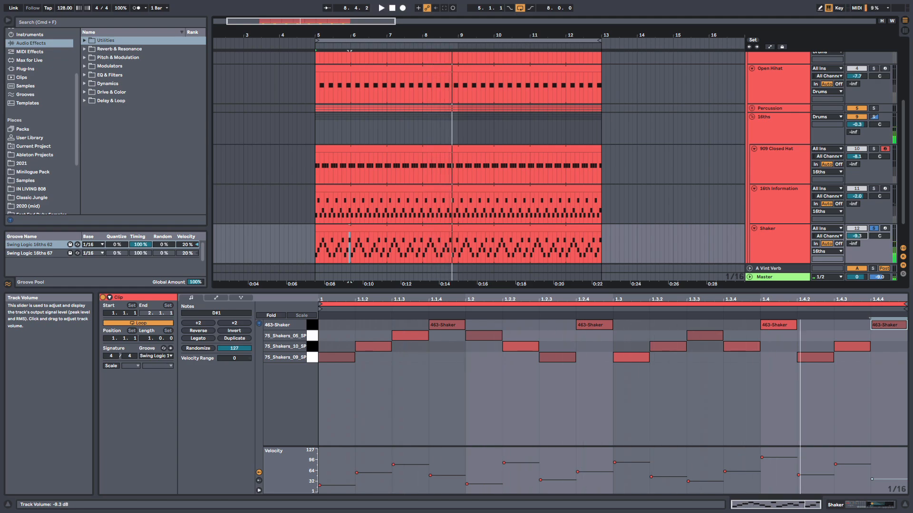
- Solo the 16ths group, play it from bar 5, and set the Shaker track's volume to -7.0 dB
left_click(876, 117)
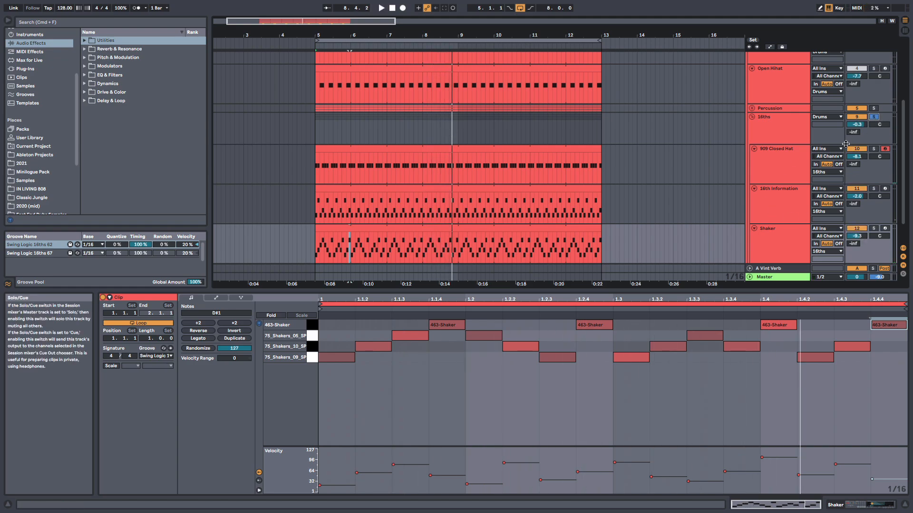
left_click(782, 242)
scroll(775, 221, "down", 1)
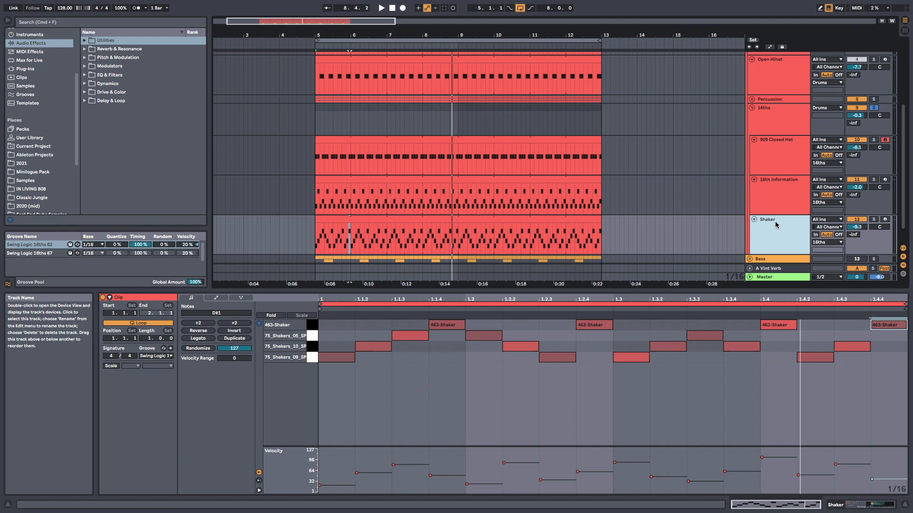
left_click(316, 202)
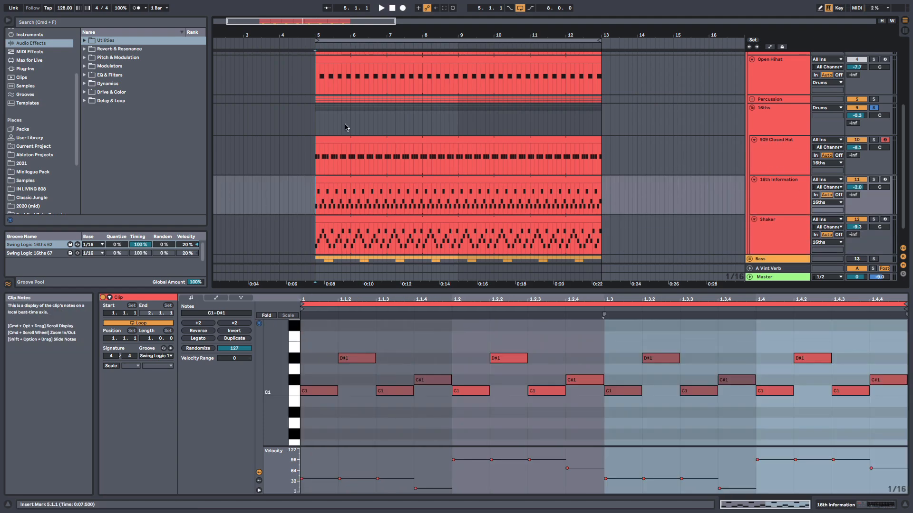
key("space")
left_click_drag(364, 36, 364, 48)
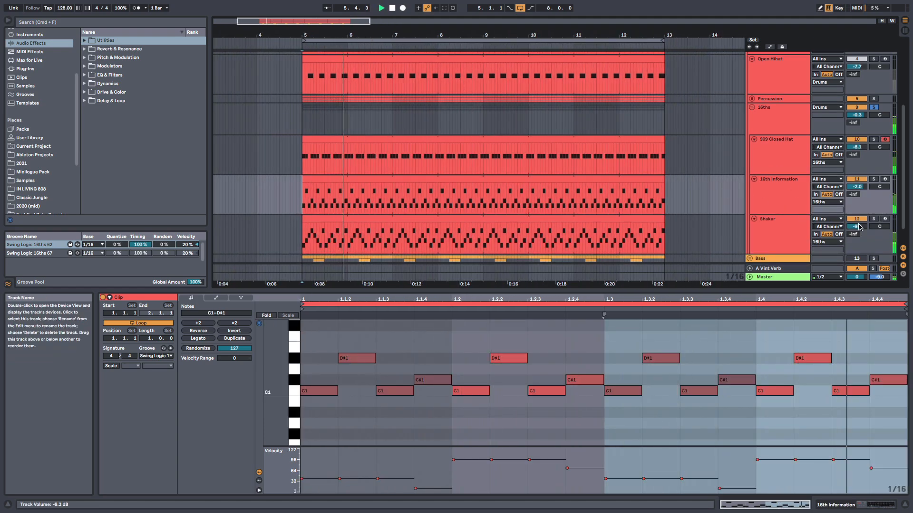
left_click_drag(856, 227, 857, 223)
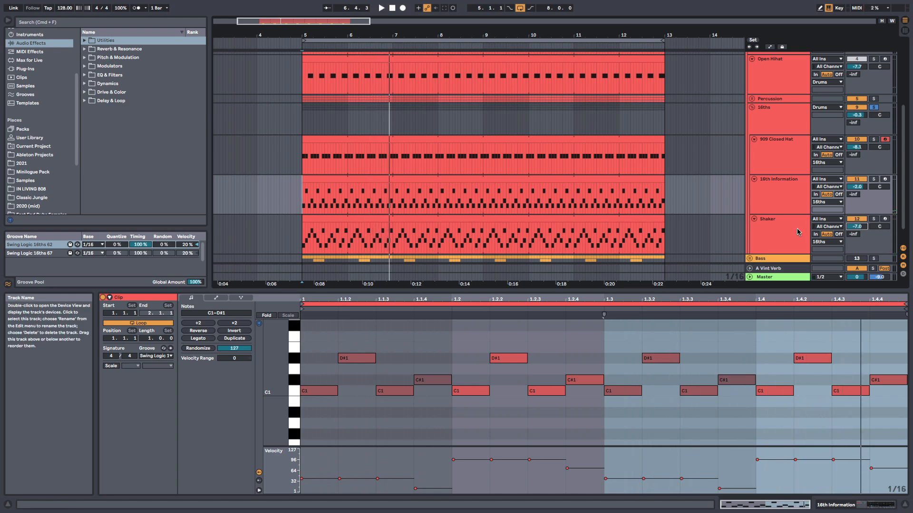
- Take the 16ths group out of solo, set its volume to -0.1 dB against the full drums, and fold the group
left_click_drag(497, 37, 538, 42)
key("space")
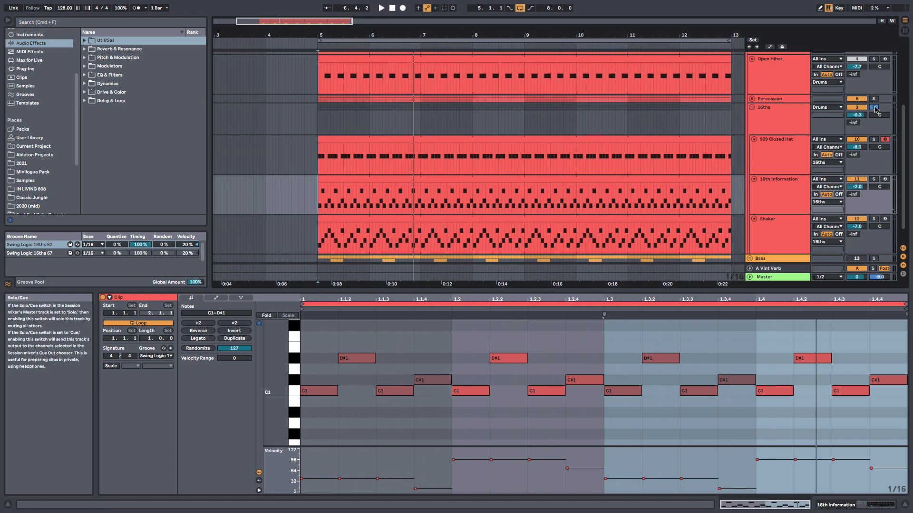
left_click(874, 108)
key("space")
left_click_drag(857, 115, 857, 114)
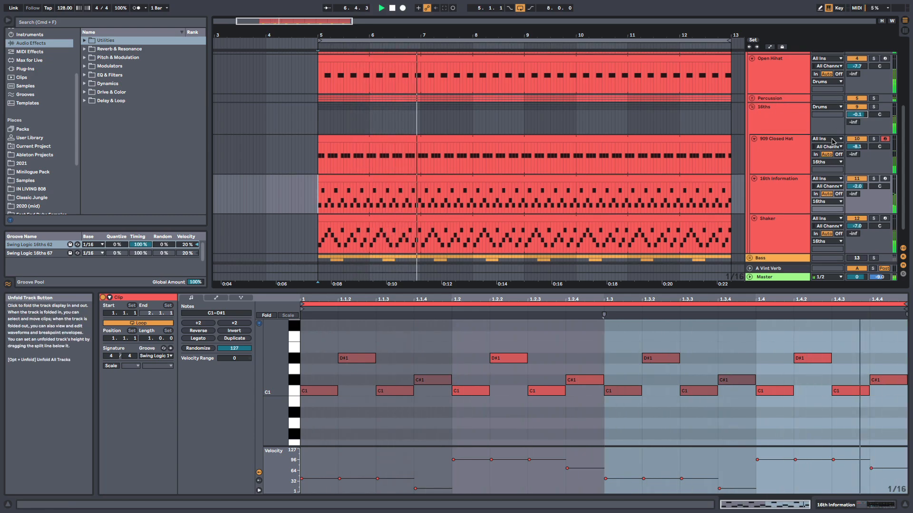
scroll(832, 141, "down", 1)
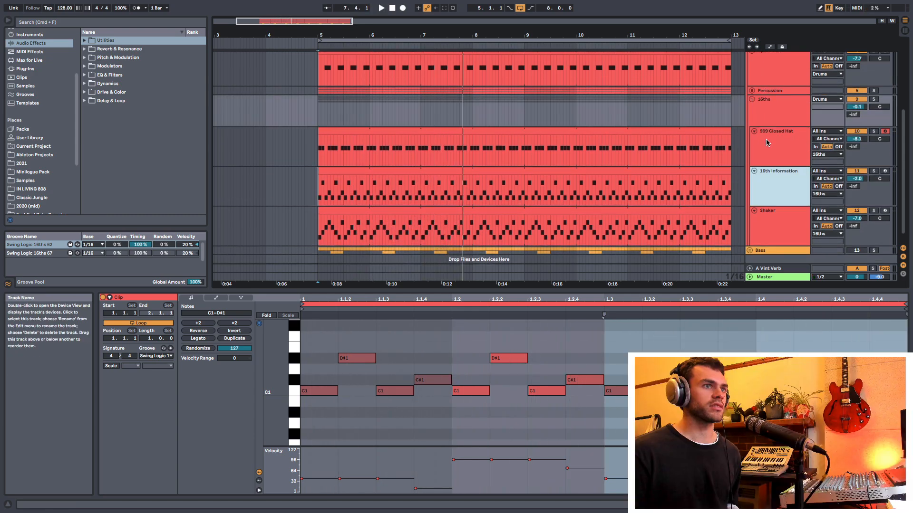
left_click(752, 100)
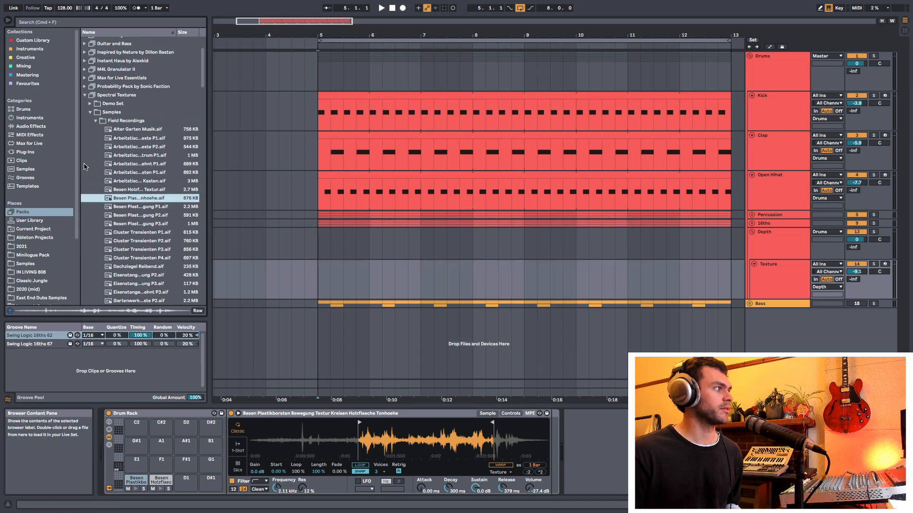
- Preview the Besen Plastikborsten field recordings in the Spectral Textures pack, including the one ending in Tonhoehe
scroll(146, 202, "up", 1)
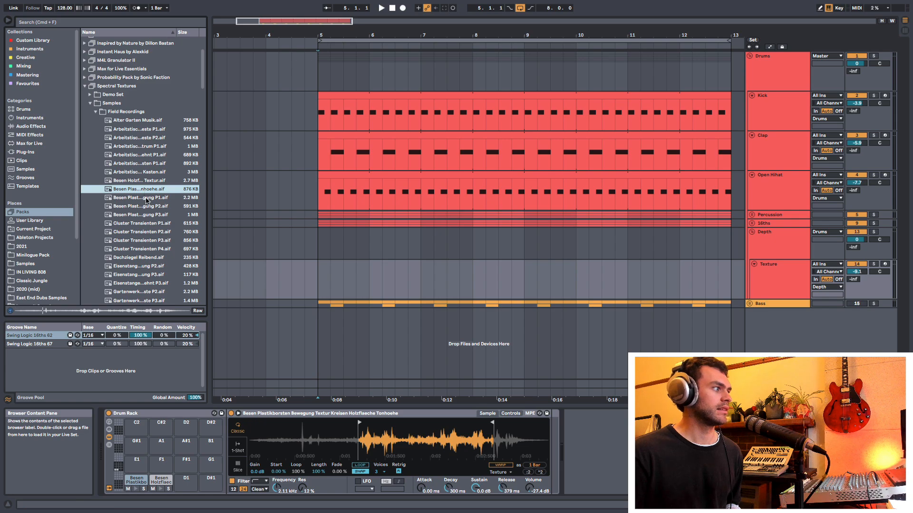
left_click(146, 199)
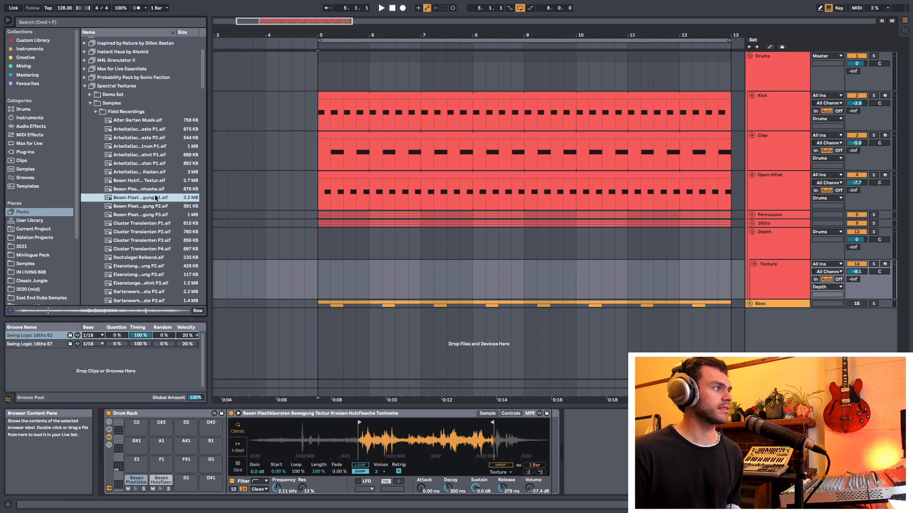
left_click(155, 190)
scroll(152, 191, "down", 1)
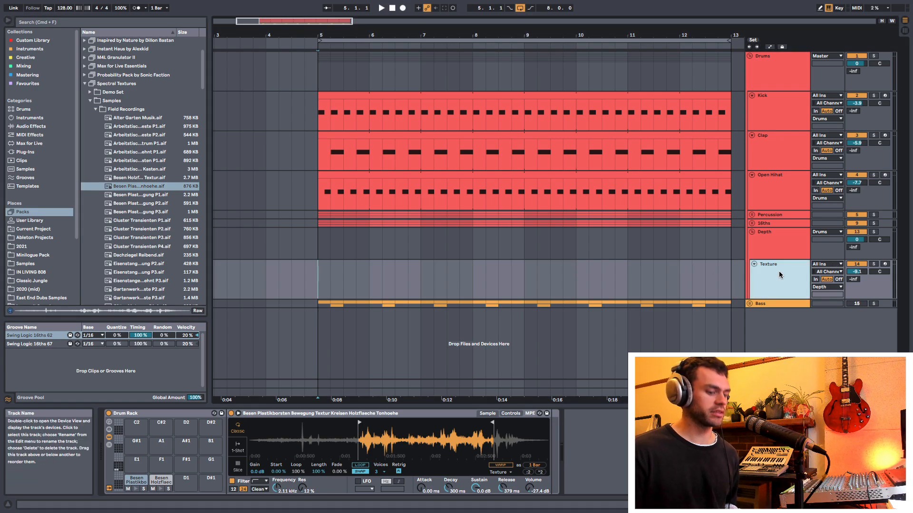
- Add an audio track below Texture and repeat the Besen Plastikborsten Tonhoehe sample on it across bars 5 and 6
key("super+t")
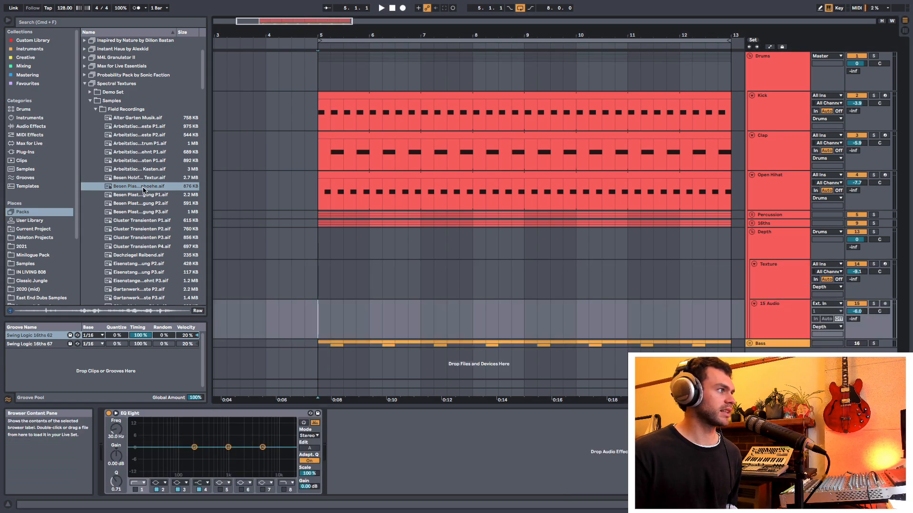
left_click_drag(145, 187, 367, 328)
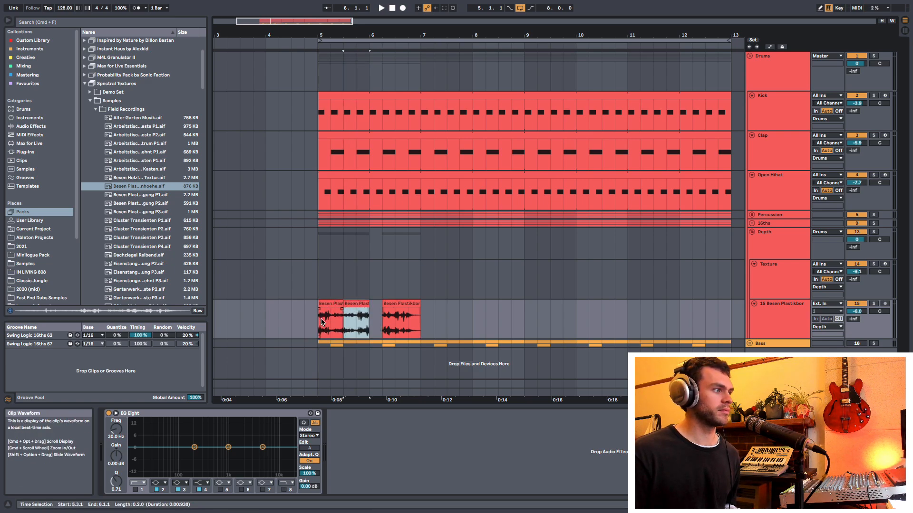
key("Left")
key("super+d")
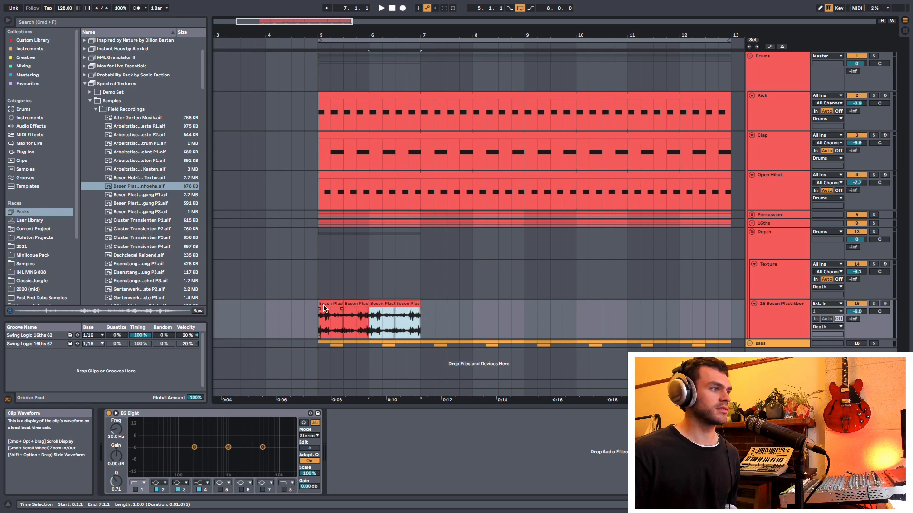
left_click_drag(319, 336, 414, 334)
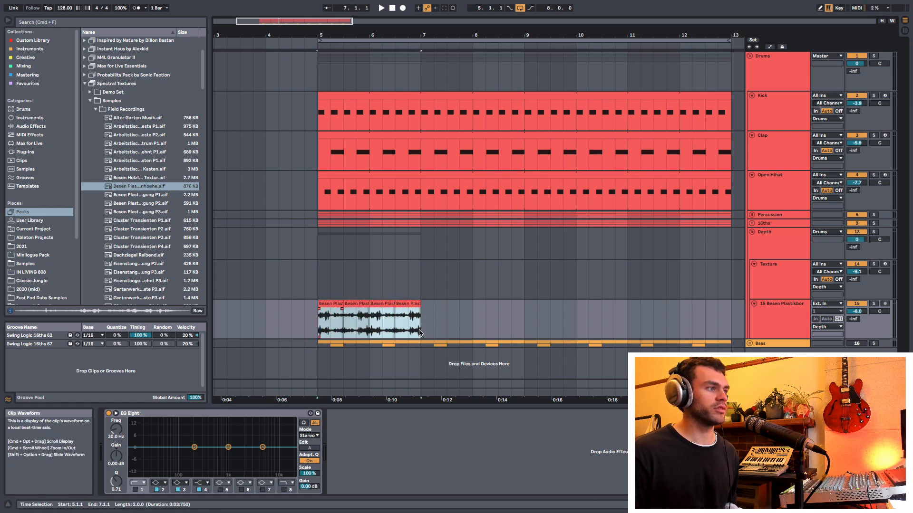
- Inspect the two brush samples loaded on the C1 and C#1 pads of the Texture track's Drum Rack
left_click(766, 322)
left_click(766, 290)
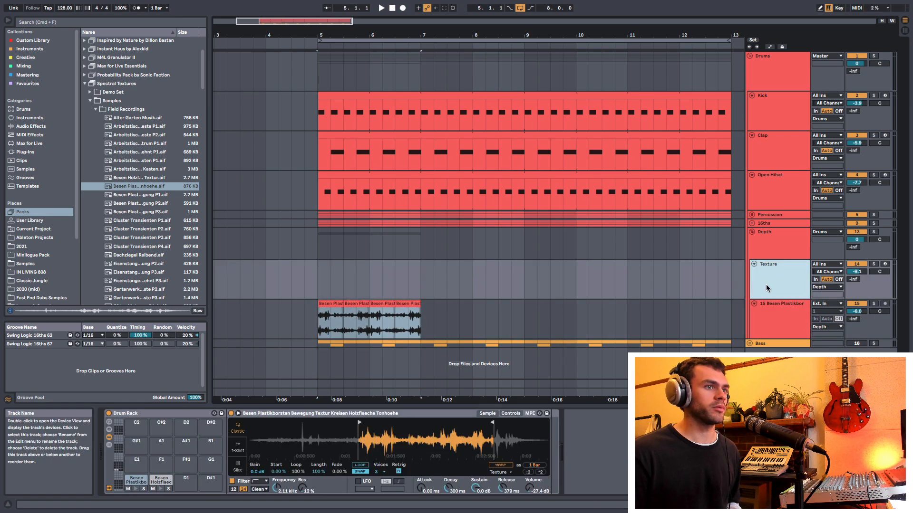
left_click(162, 478)
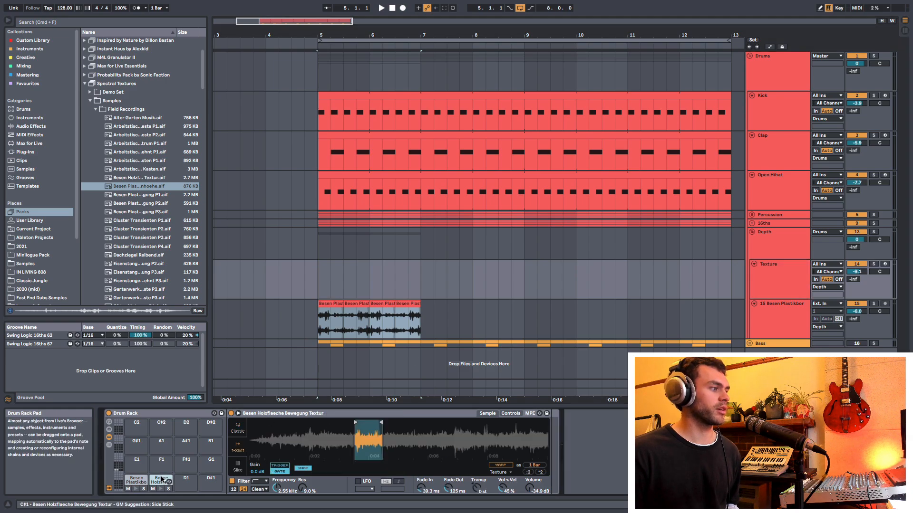
left_click(137, 480)
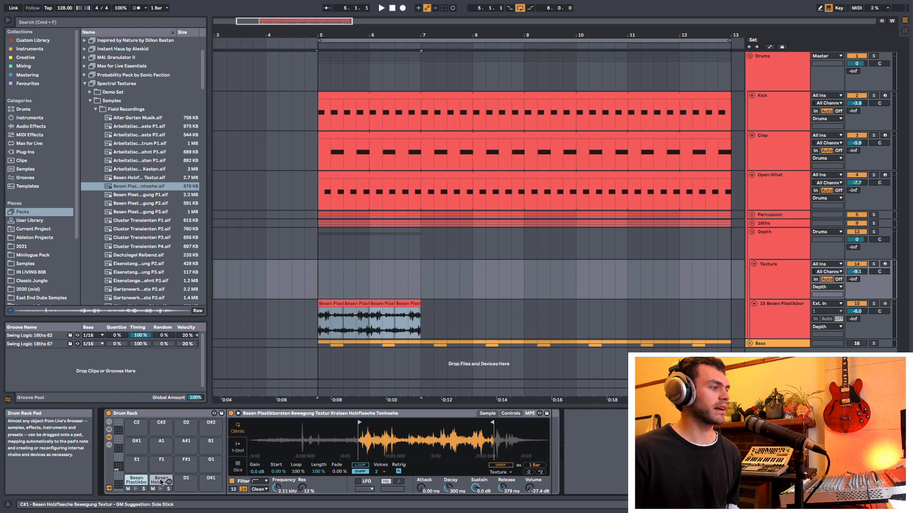
- Delete the Besen Plastikborsten audio track and insert an empty one-bar MIDI clip at bar 5 on the Texture track
left_click(772, 304)
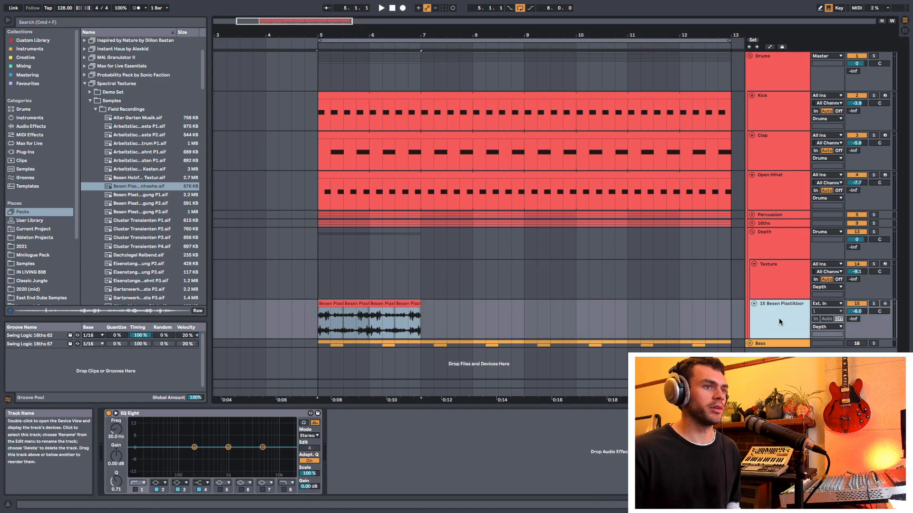
key("Delete")
left_click(772, 298)
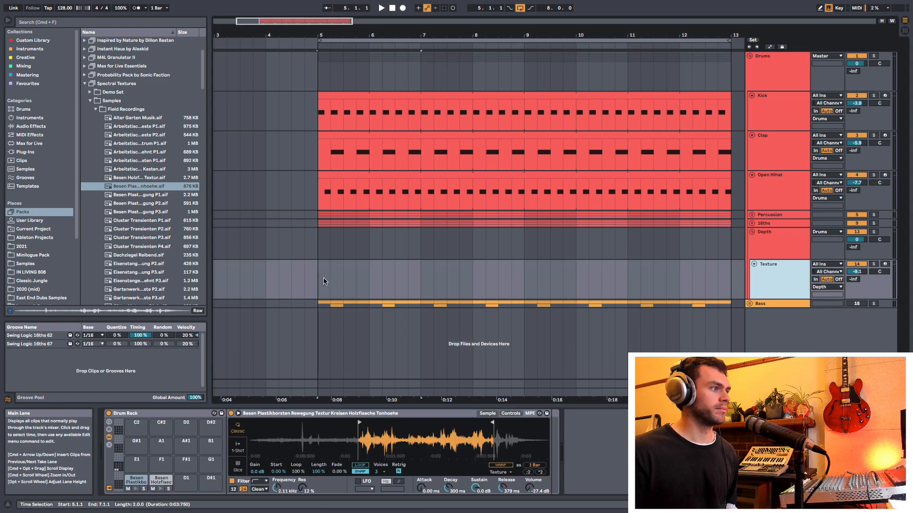
left_click_drag(322, 281, 384, 281)
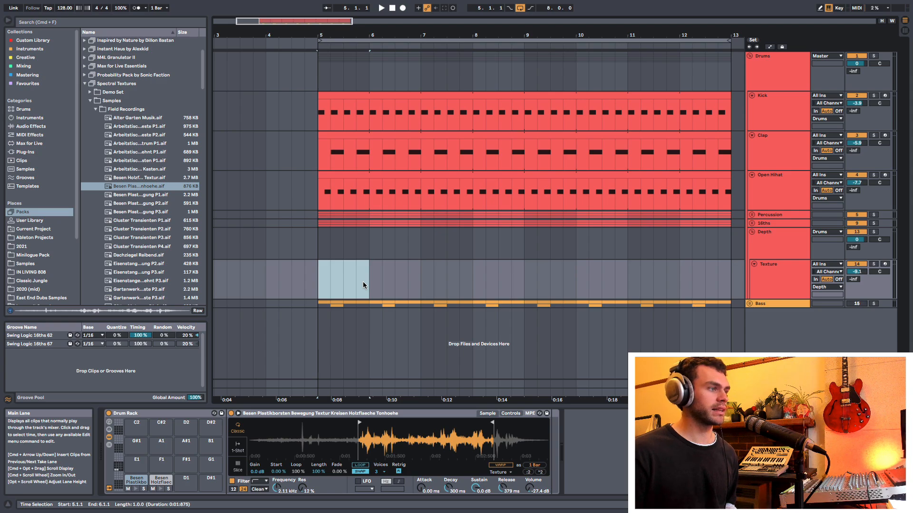
key("super+shift+m")
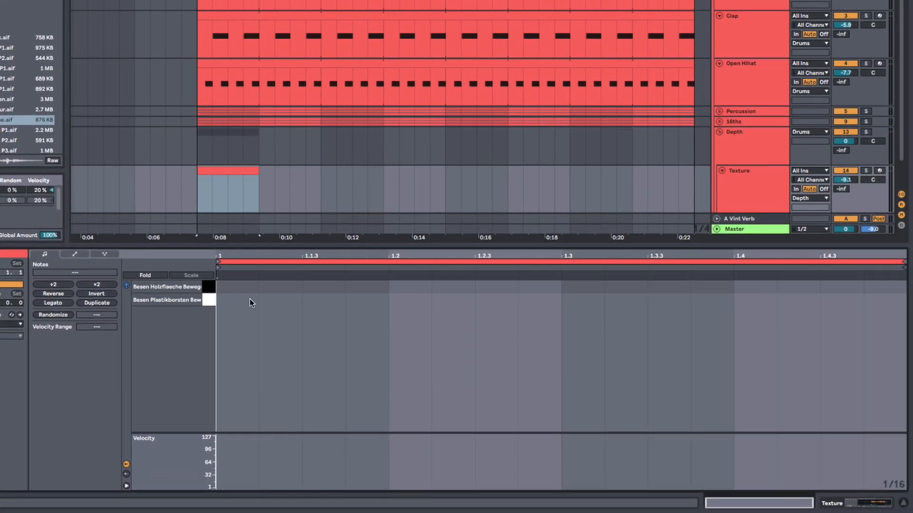
- Draw a Besen Plastikborsten note across beats 1 and 2 and a Besen Holzflaeche note across beats 3 and 4 of the Texture clip
double_click(242, 300)
left_click_drag(257, 300, 557, 299)
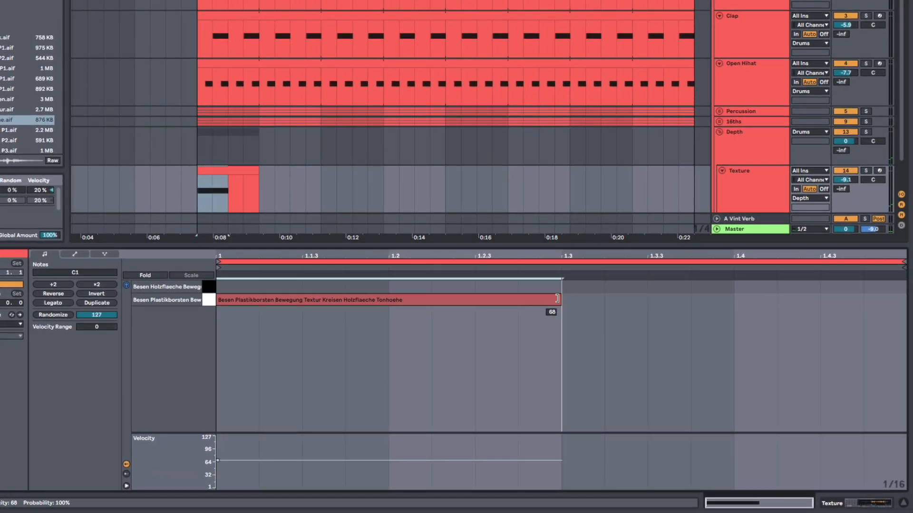
key("space")
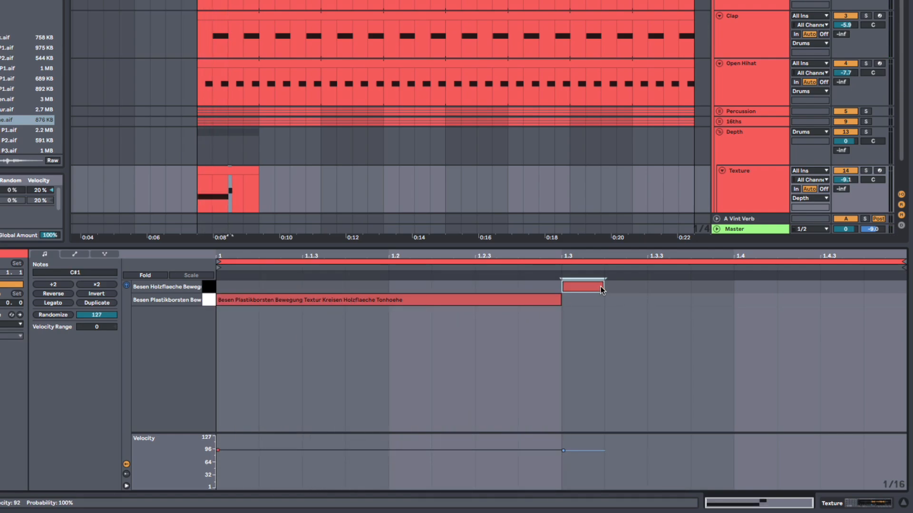
left_click_drag(601, 287, 711, 287)
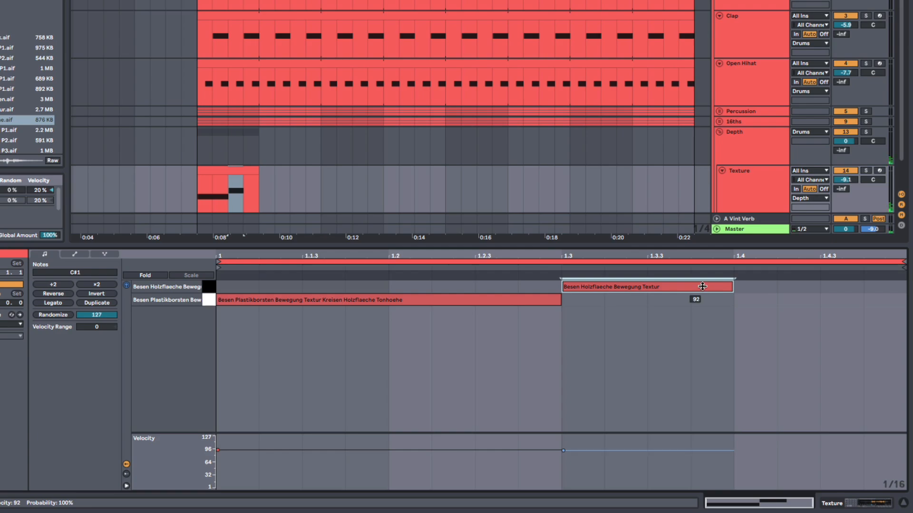
- Compare the sample regions and pan settings of the two brush samples in the Texture track's Drum Rack
key("shift+Tab")
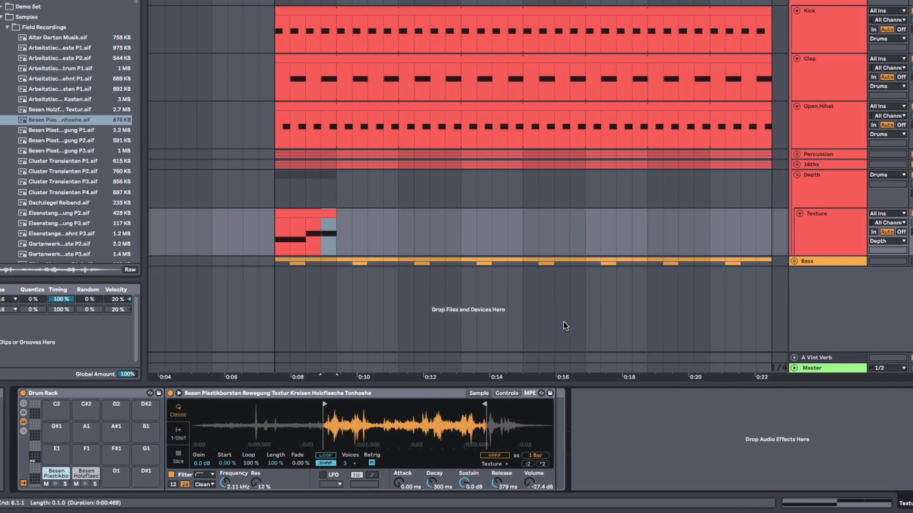
left_click(82, 474)
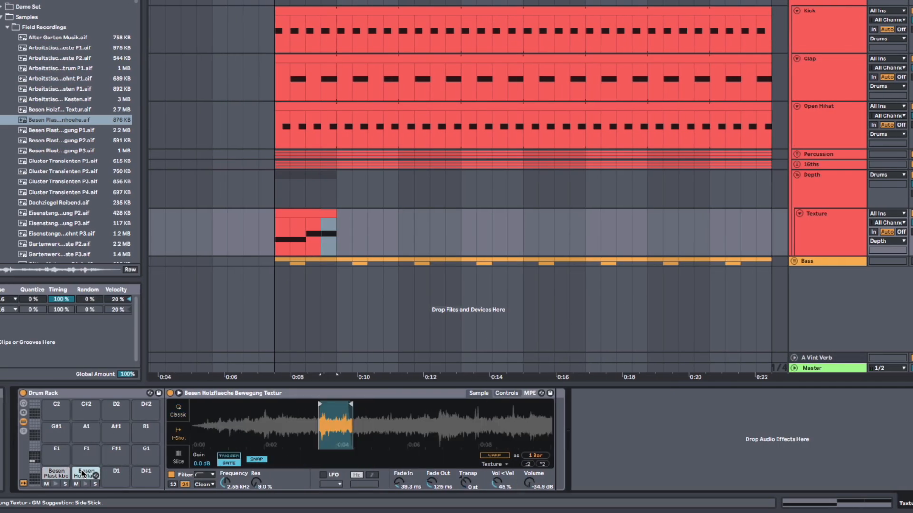
left_click(45, 474)
left_click(506, 393)
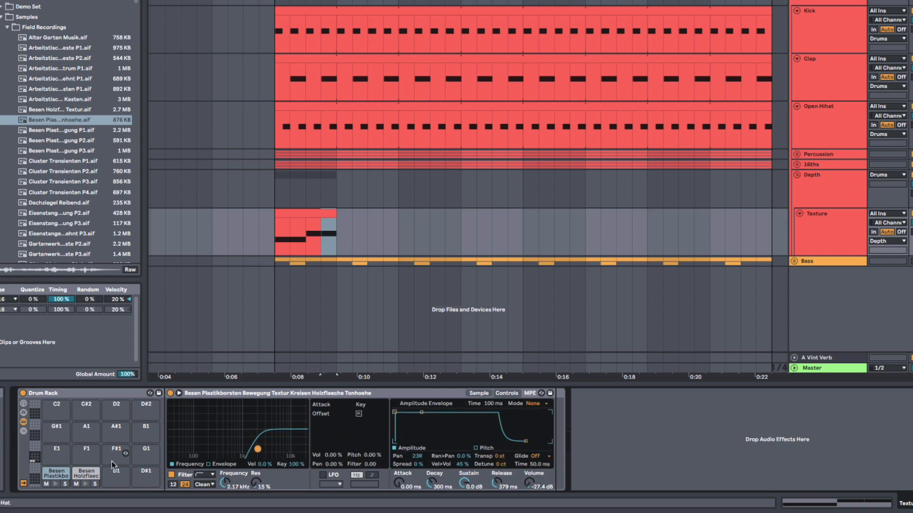
left_click(88, 474)
left_click(60, 475)
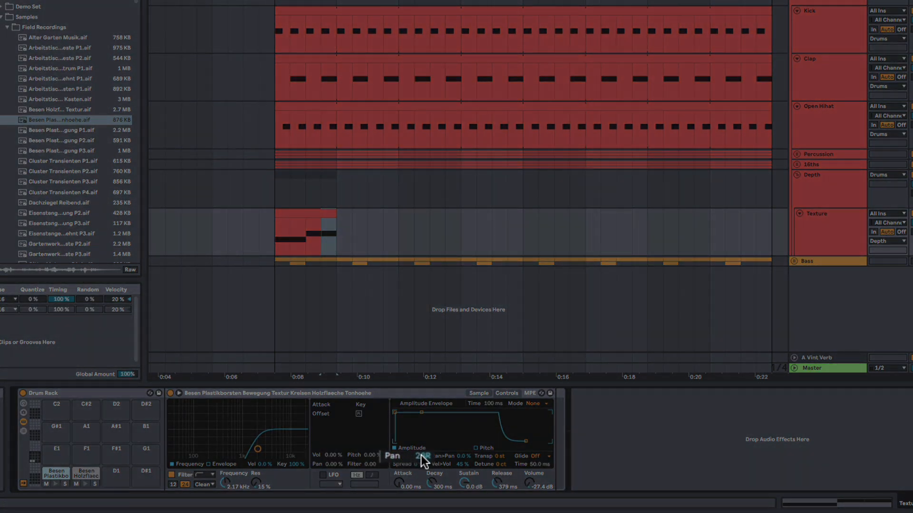
left_click(86, 471)
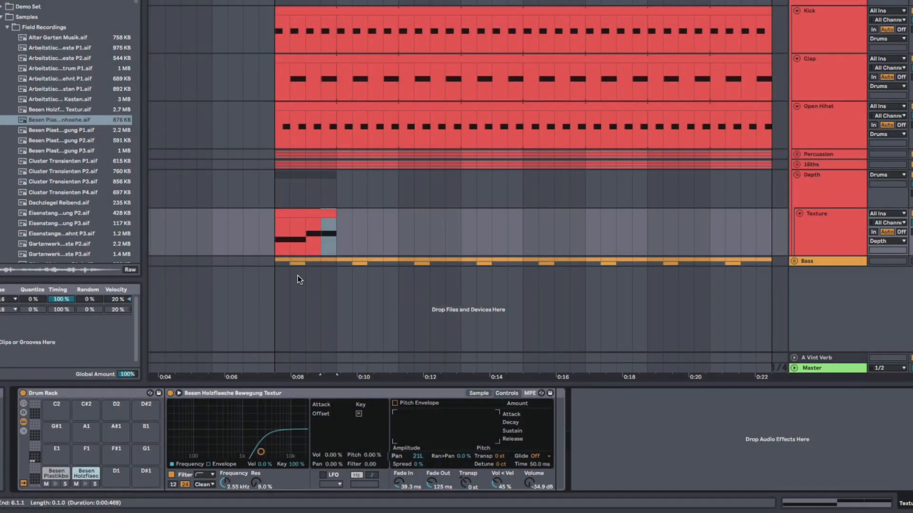
- Extend the one-bar Texture clip so it repeats from bar 5 to bar 13
left_click(277, 239)
left_click_drag(335, 212, 767, 217)
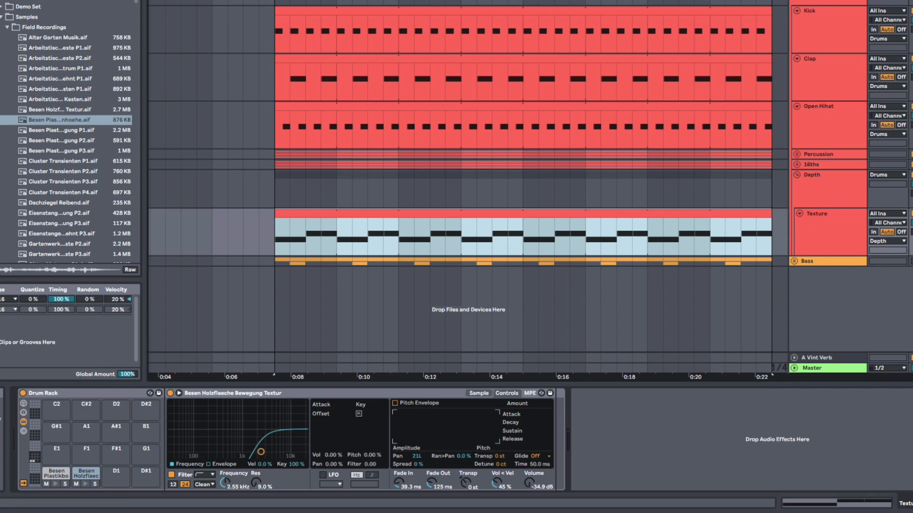
- Play the Texture loop from bar 5 and lower the Texture track's volume to -11.6 dB
left_click(426, 239)
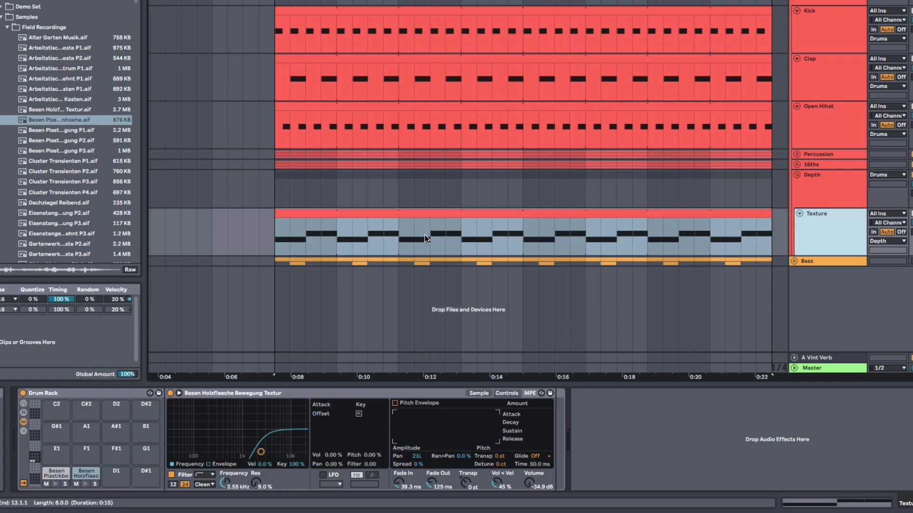
left_click(272, 242)
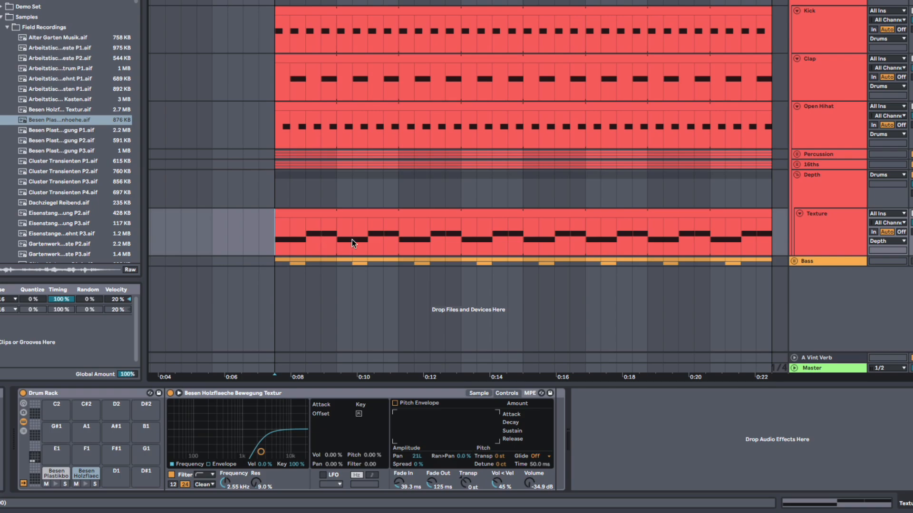
key("space")
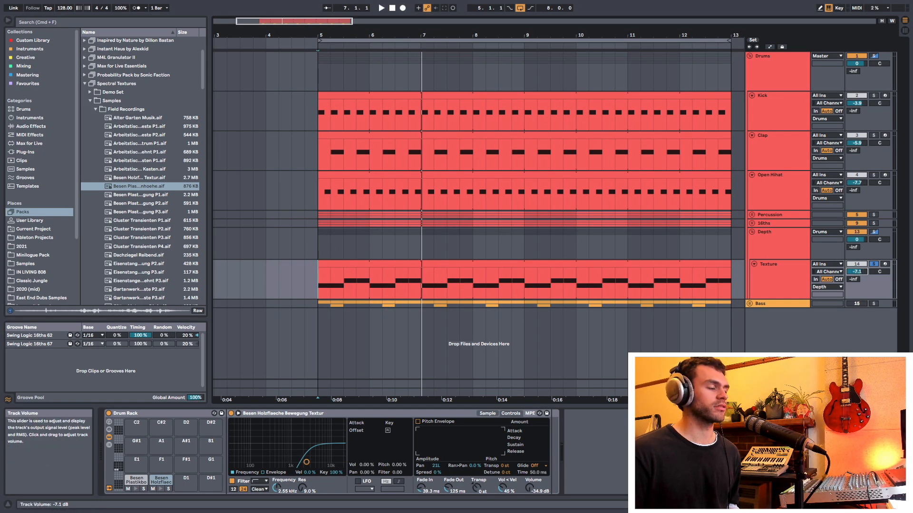
key("space")
left_click_drag(857, 272, 857, 276)
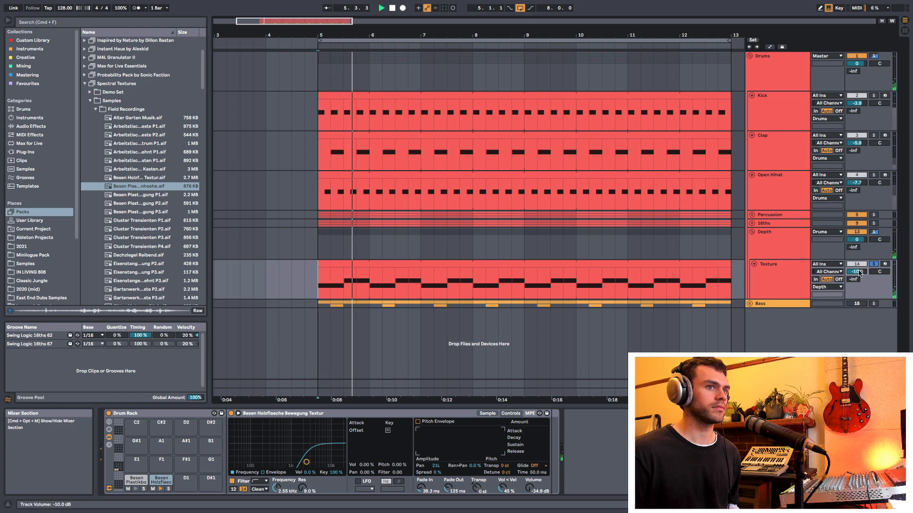
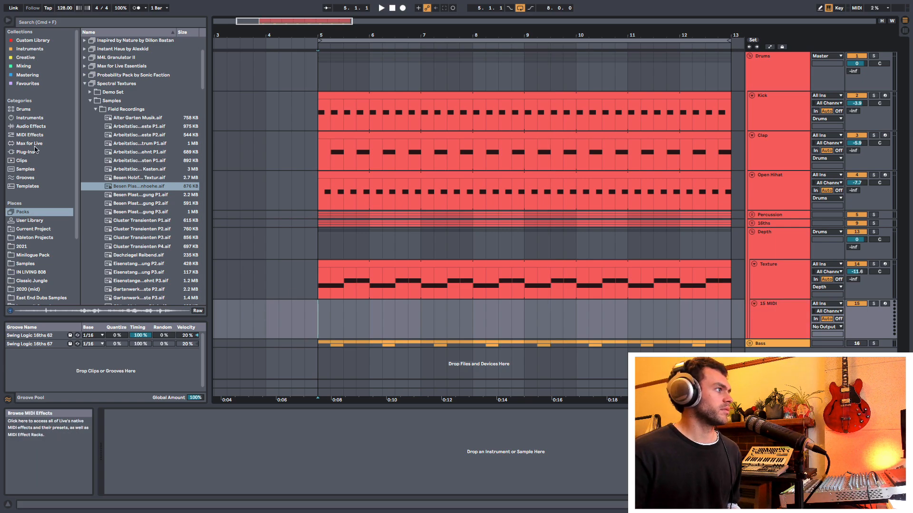
- Search all browser results for "909 ride" and load a 909 Ride.wav sample onto the empty MIDI track below Texture
left_click(43, 22)
type("909 ride")
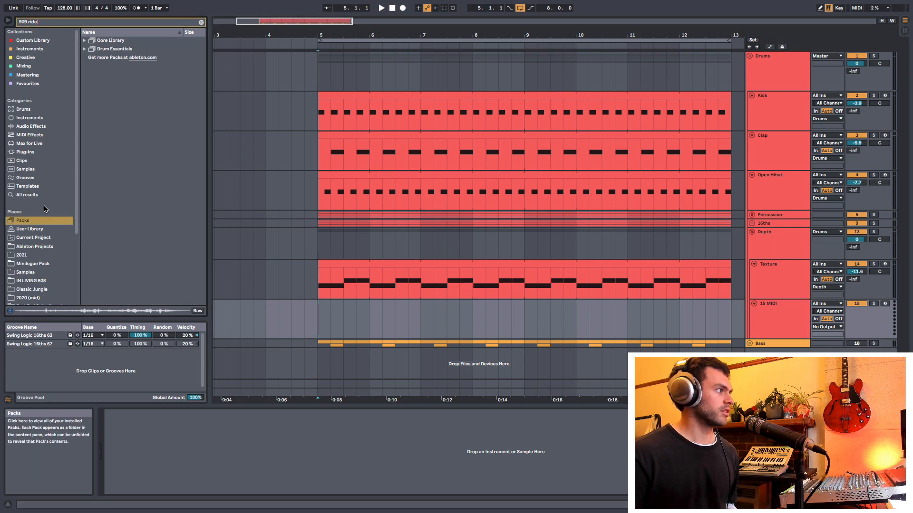
left_click(27, 195)
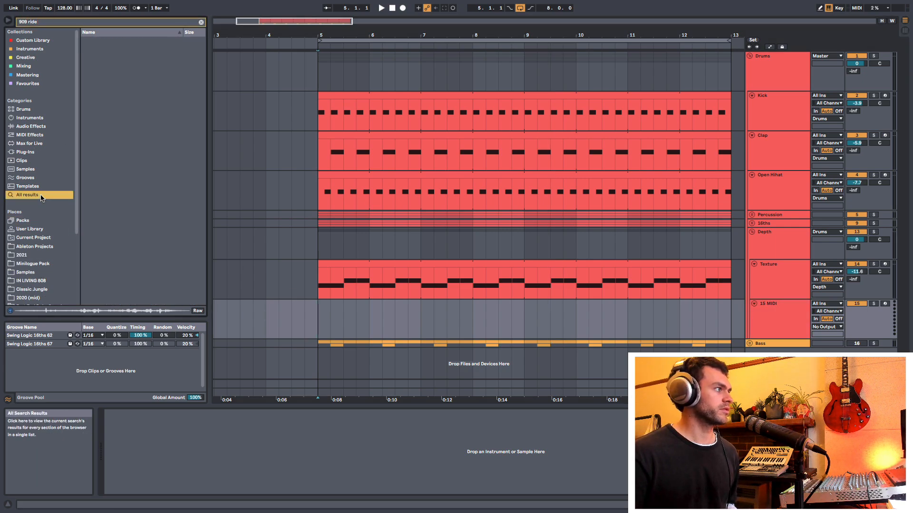
scroll(153, 191, "down", 2)
scroll(153, 192, "up", 3)
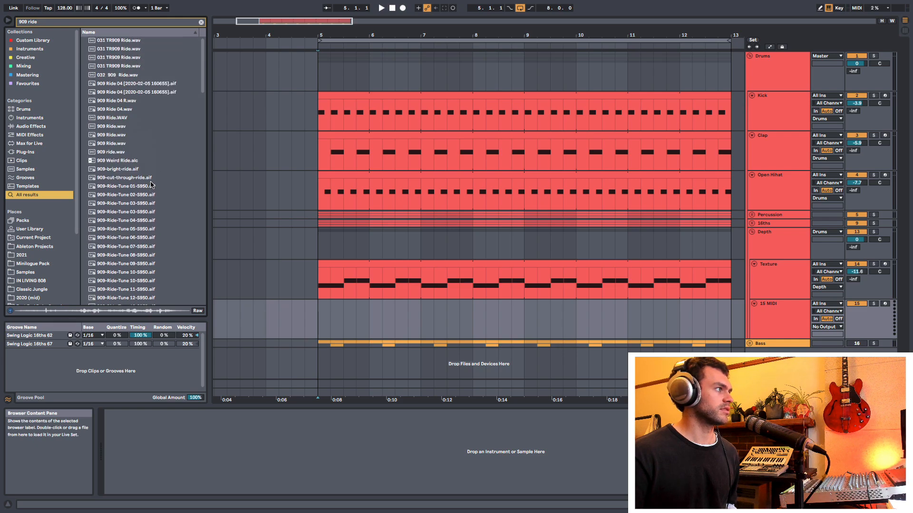
left_click(117, 127)
left_click(119, 135)
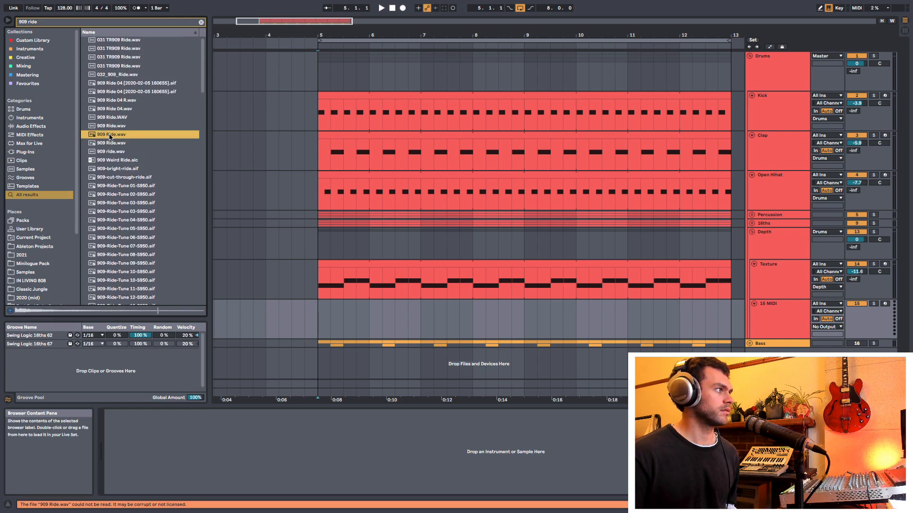
left_click_drag(110, 136, 261, 438)
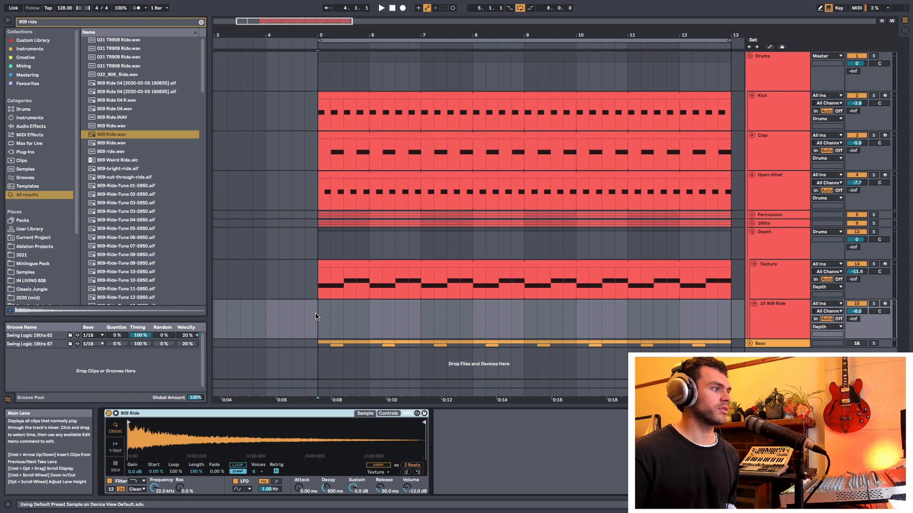
- Insert an empty one-bar MIDI clip at bar 5 on the 909 Ride track and set its note grid to 1/8
left_click_drag(317, 316, 367, 313)
key("super+shift+m")
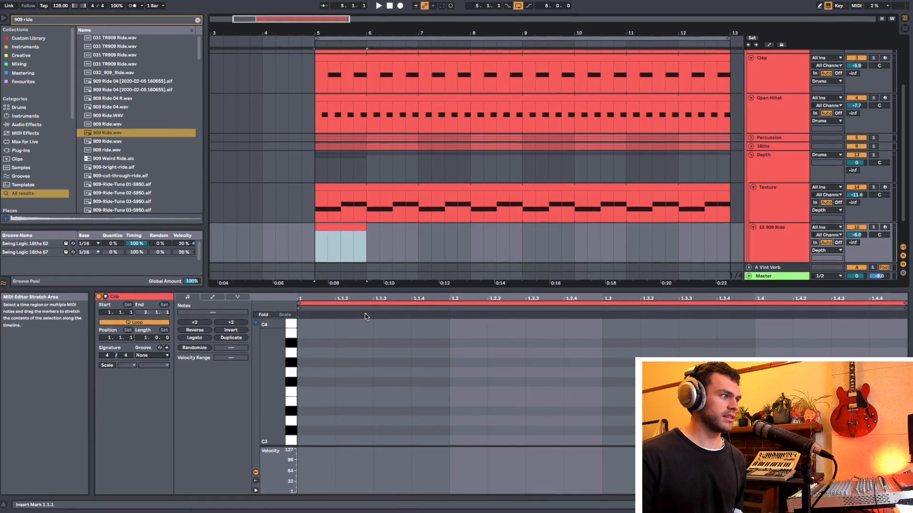
scroll(371, 333, "down", 3)
right_click(370, 356)
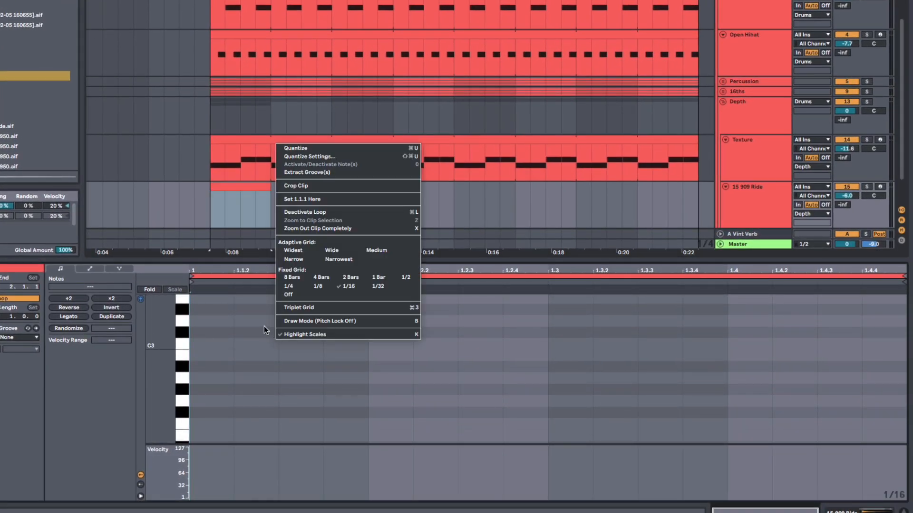
left_click(318, 285)
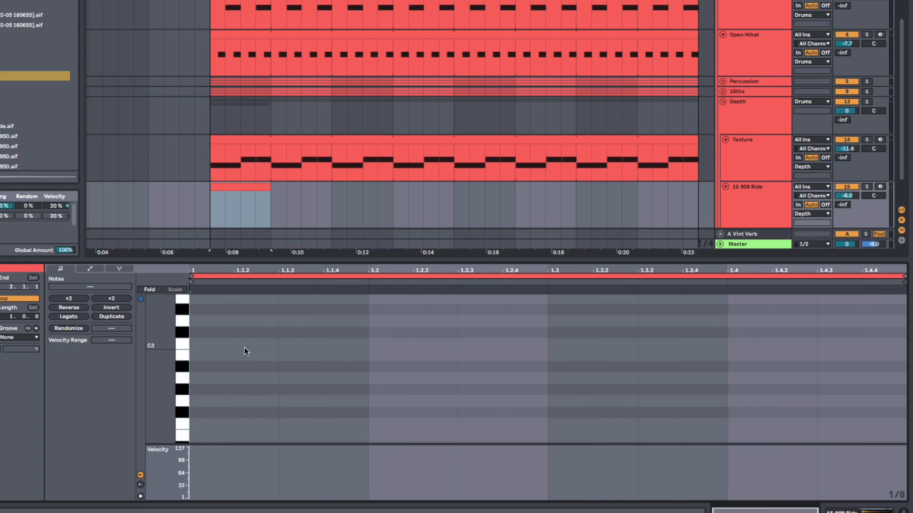
- Draw eighth-note C3 hits on the four offbeats of the ride clip and lower the 909 Ride track's volume to -10.4 dB
key("b")
left_click(305, 341)
left_click(485, 342)
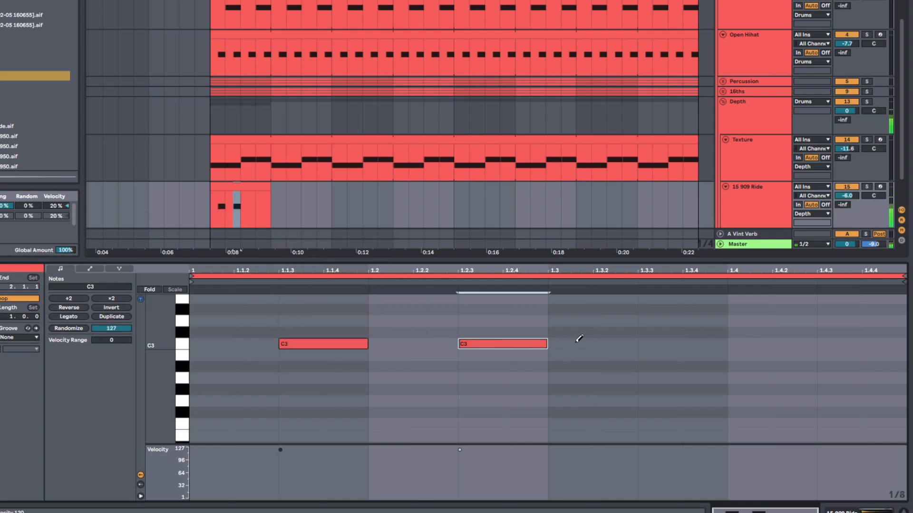
right_click(257, 353)
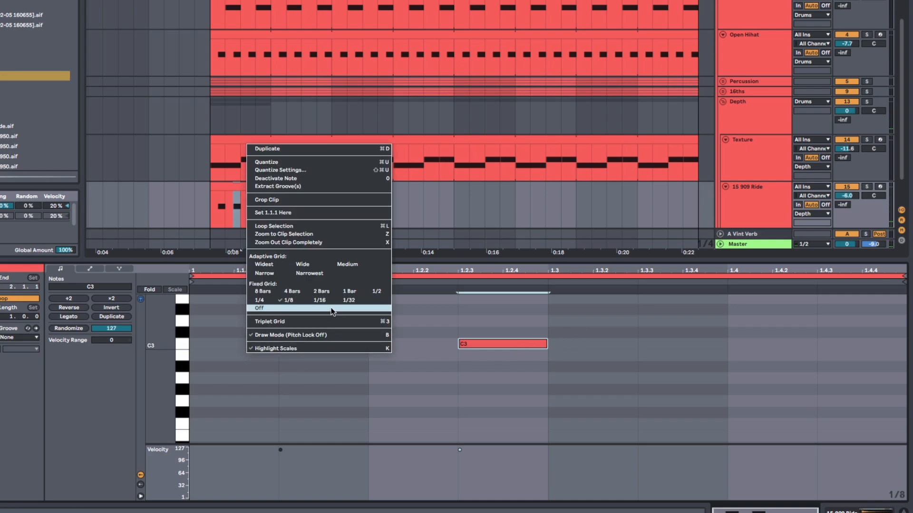
left_click(329, 301)
right_click(259, 352)
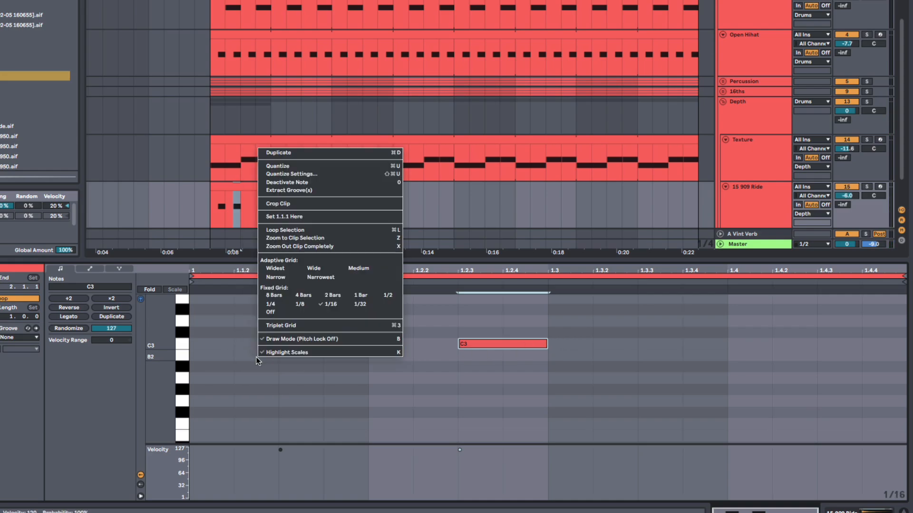
left_click(308, 301)
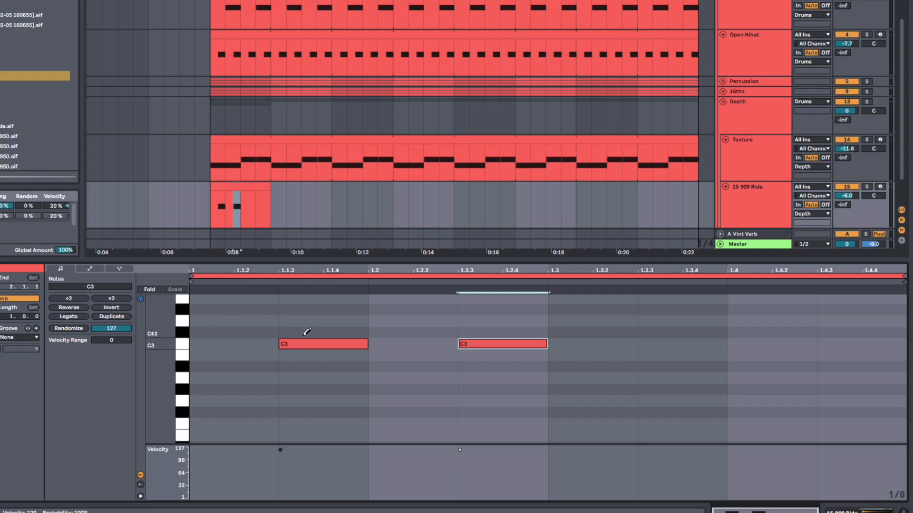
left_click(697, 339)
left_click(839, 342)
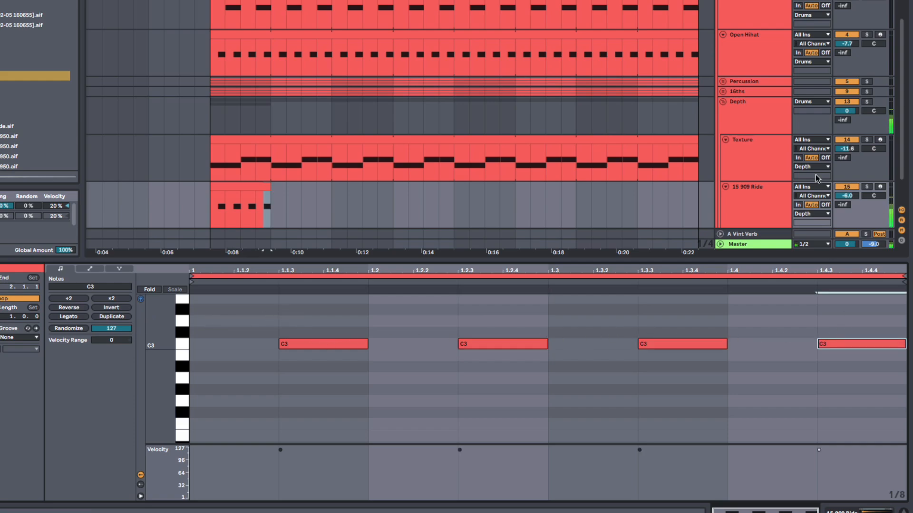
left_click_drag(846, 195, 846, 196)
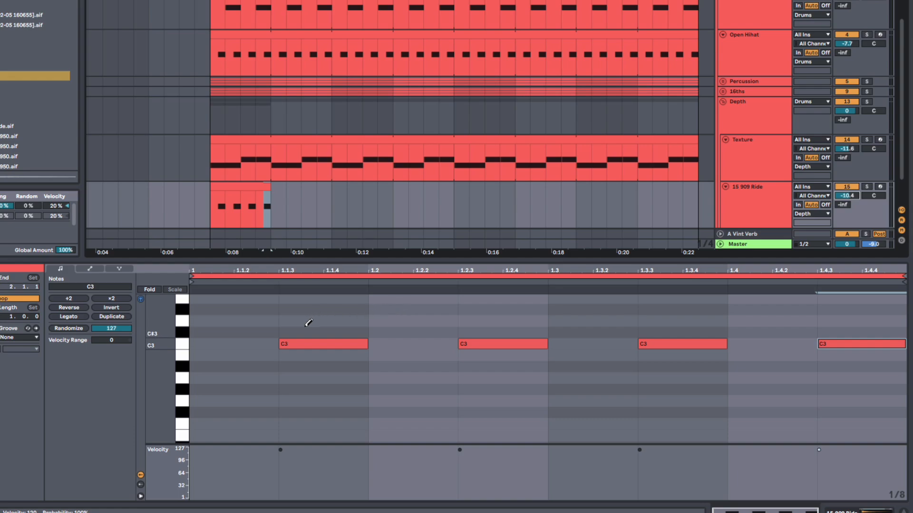
- Copy the four offbeat ride notes onto the beats and lower the copied notes' velocity to about 60
key("b")
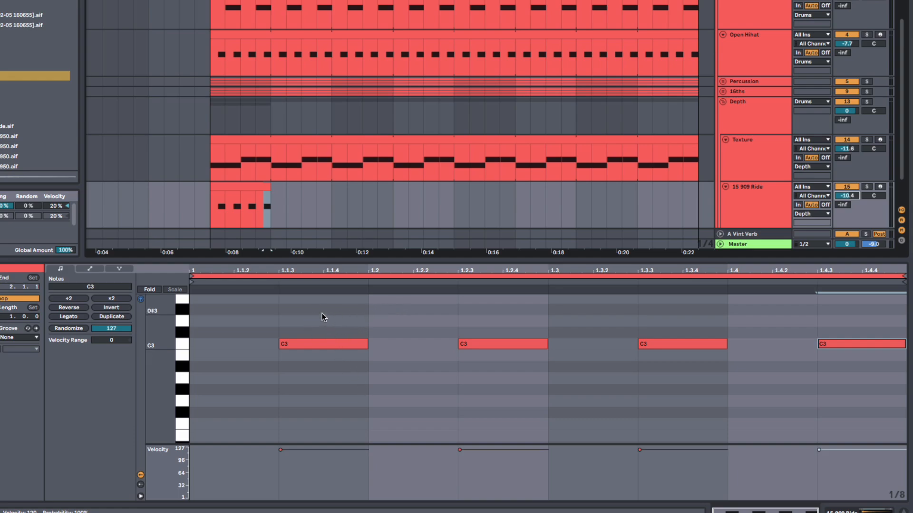
left_click(357, 325)
left_click_drag(271, 314, 897, 427)
left_click_drag(851, 344, 761, 347)
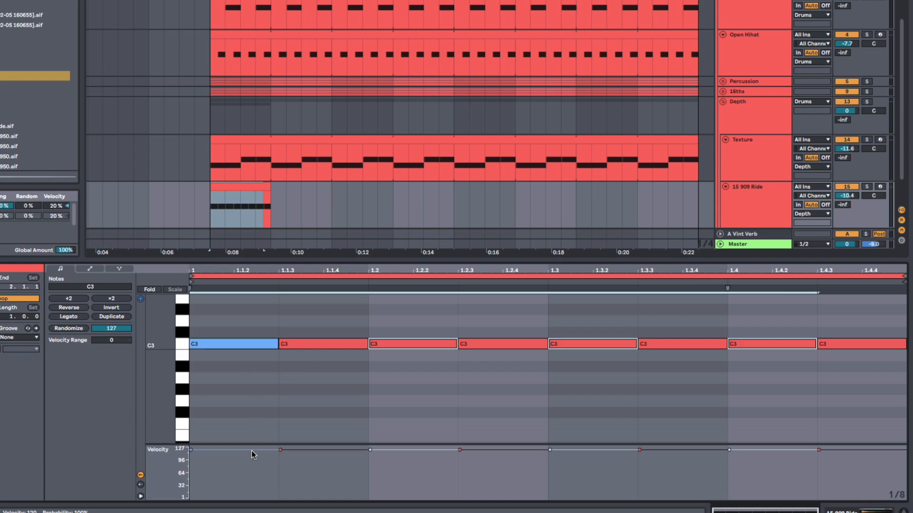
left_click_drag(252, 451, 252, 475)
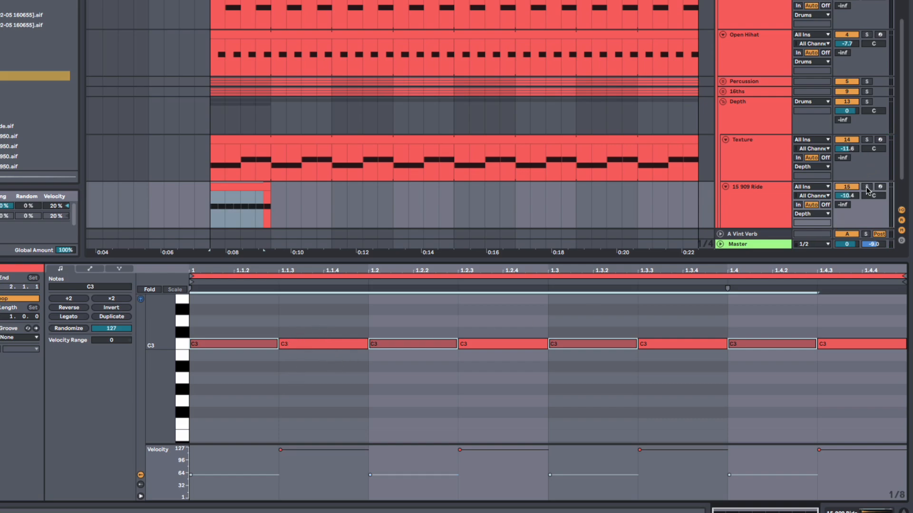
- Extend the one-bar ride clip so it repeats up to bar 13, auditioning the 909 Ride track soloed
left_click(866, 187)
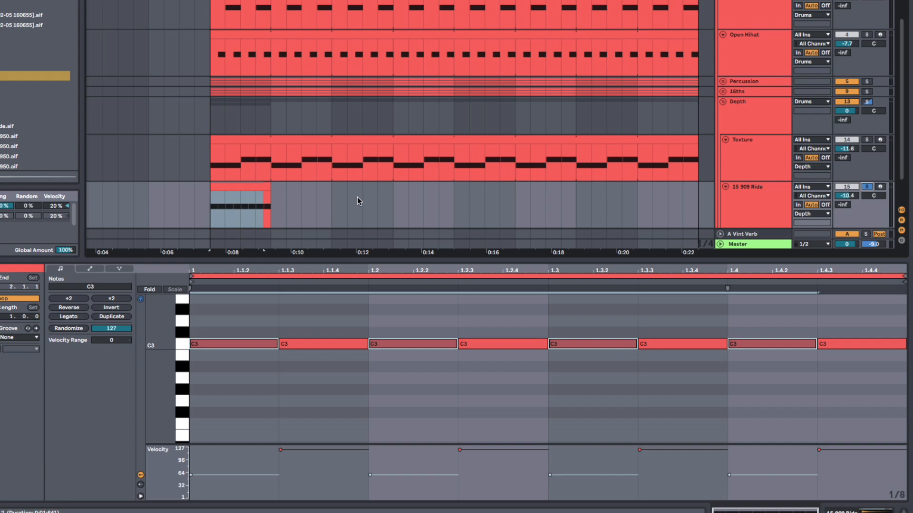
left_click_drag(268, 189, 697, 188)
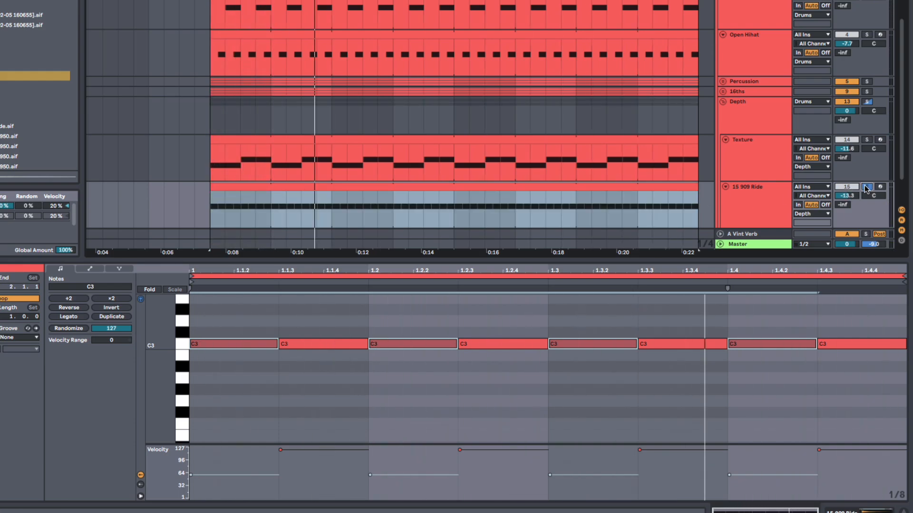
left_click(866, 188)
- Balance the 909 Ride track against the full groove by lowering its volume to -24.6 dB, and rename the track Ride
key("space")
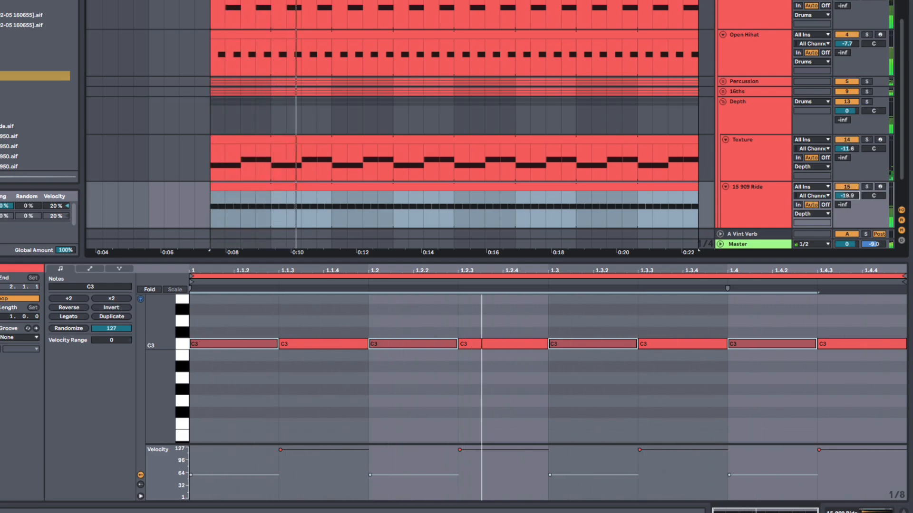
left_click_drag(847, 196, 840, 200)
left_click(771, 195)
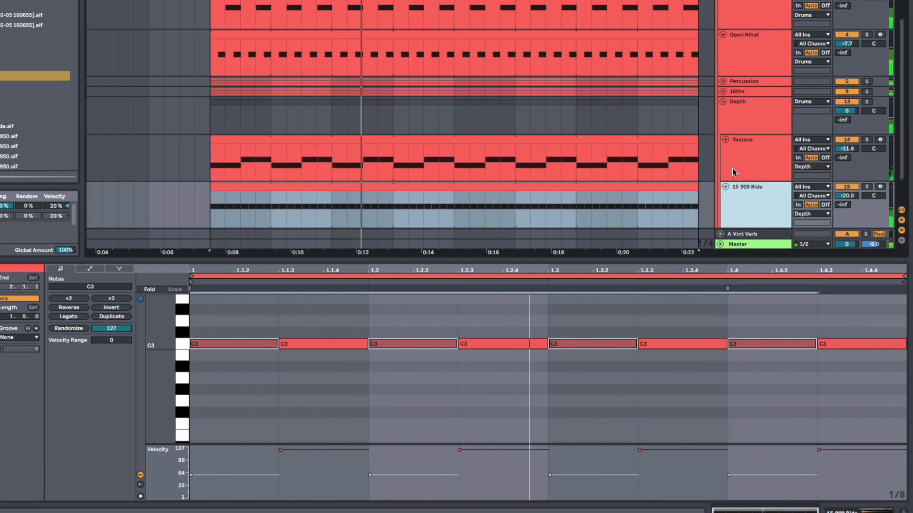
left_click_drag(848, 195, 847, 200)
key("space")
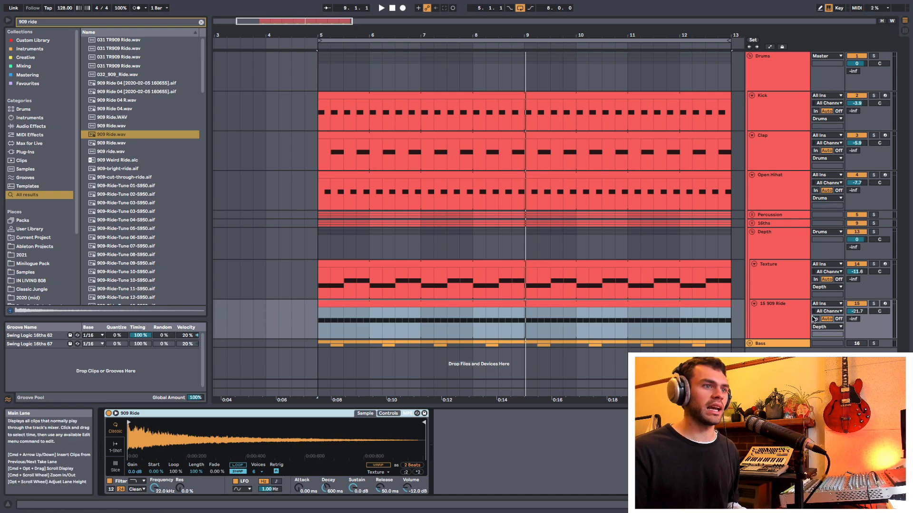
left_click_drag(855, 314, 855, 323)
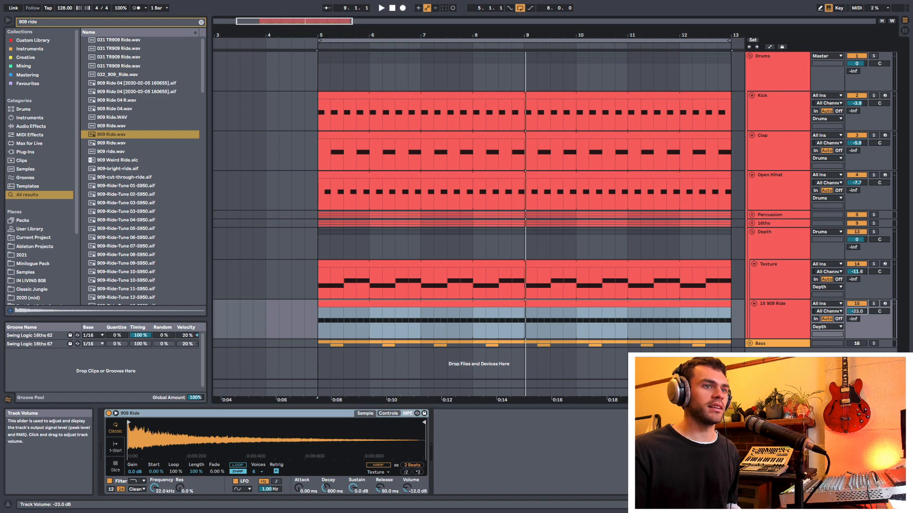
left_click(777, 309)
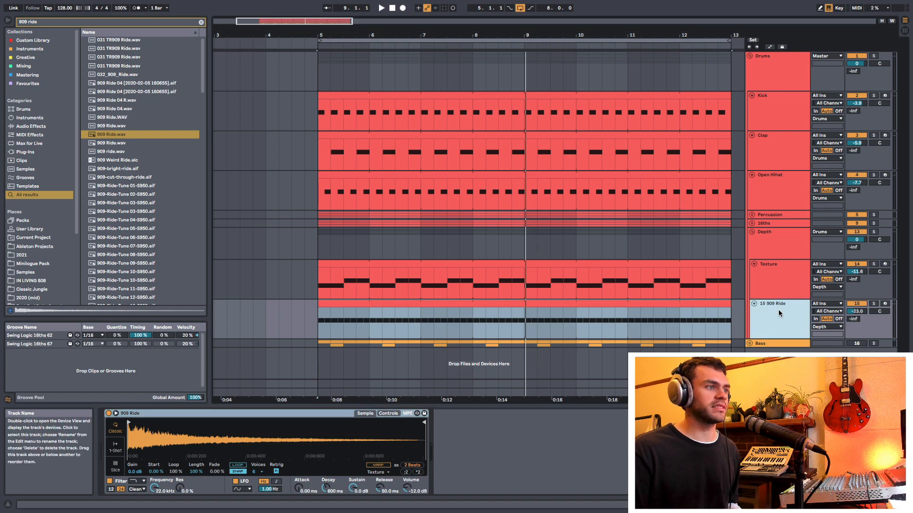
left_click(502, 306)
key("space")
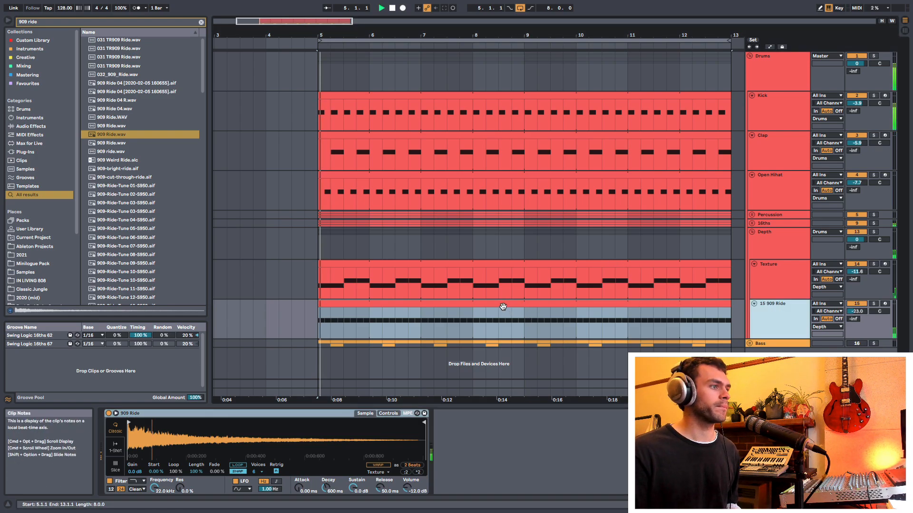
left_click_drag(857, 312, 856, 319)
left_click(769, 304)
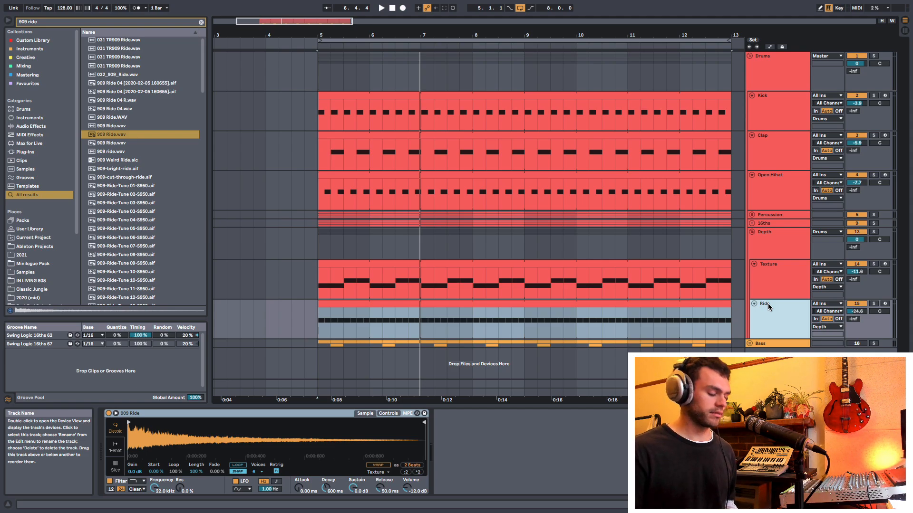
- Add a new MIDI track below Ride and search all browser results for "perc loop"
key("super+shift+t")
left_click(332, 333)
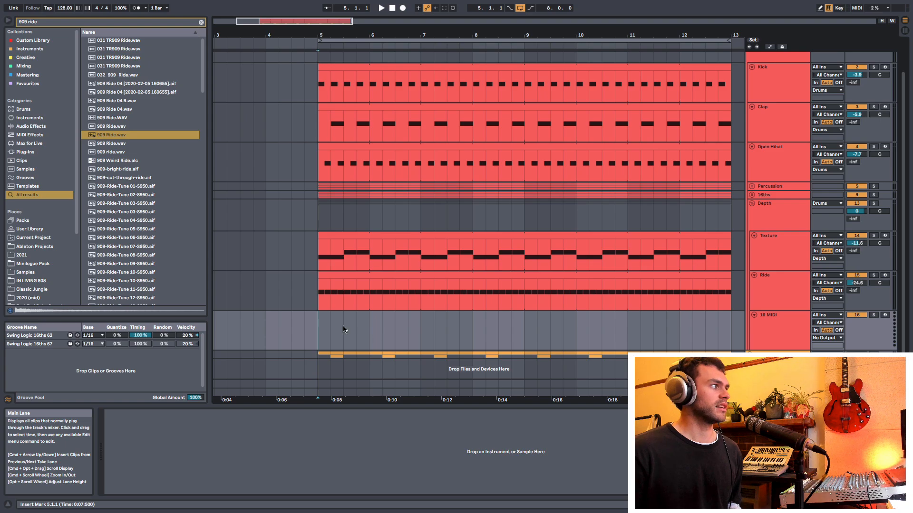
left_click(201, 22)
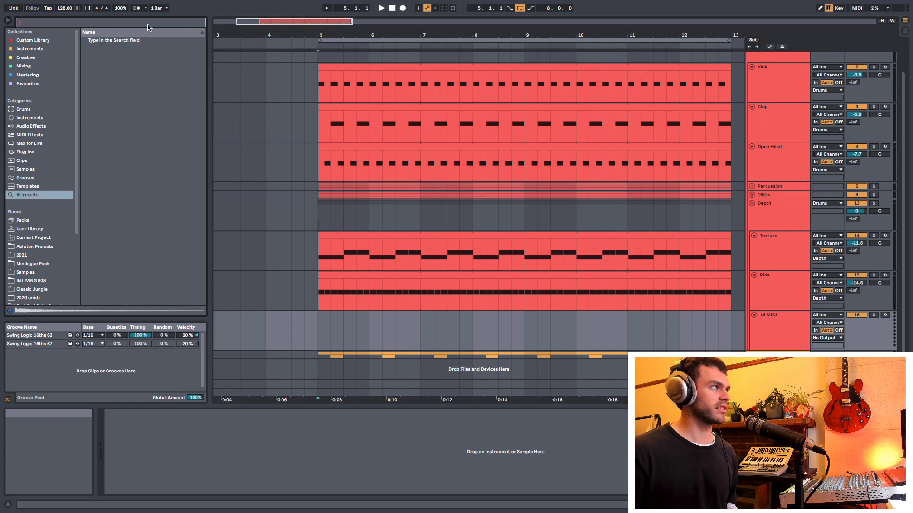
type("perc")
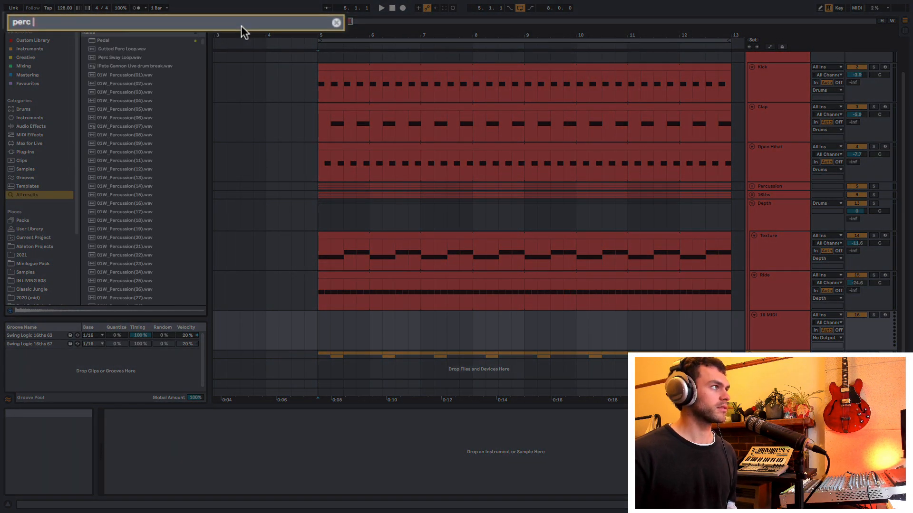
type(" loop")
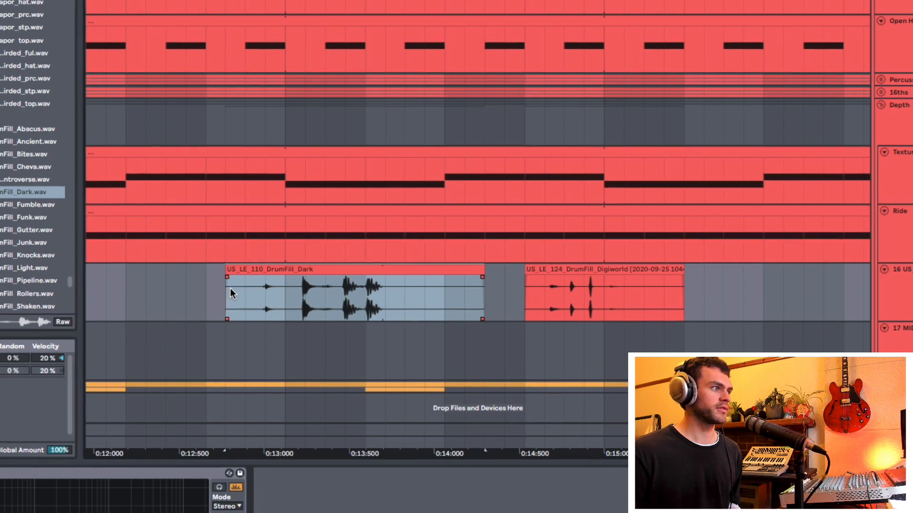
- Audition the DrumFill_Dark and DrumFill_Digiworld clips on the soloed fill track
left_click(322, 289)
key("space")
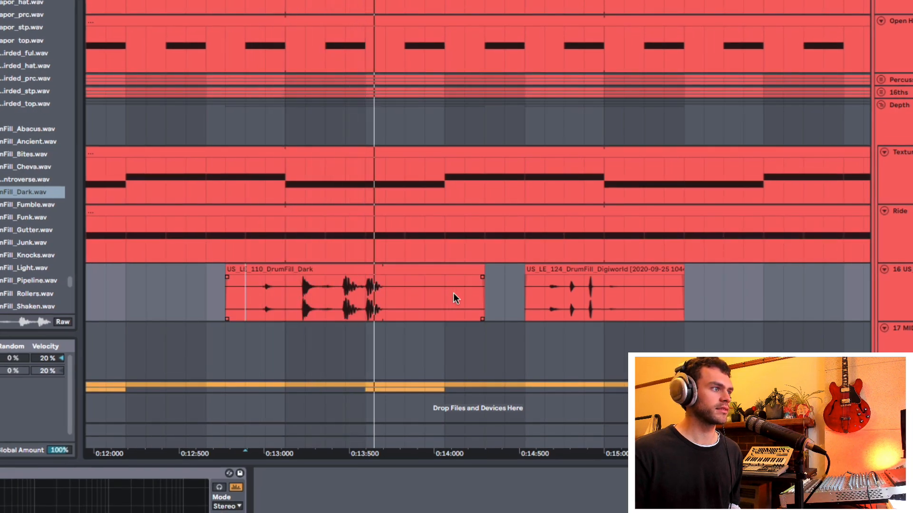
left_click(545, 304)
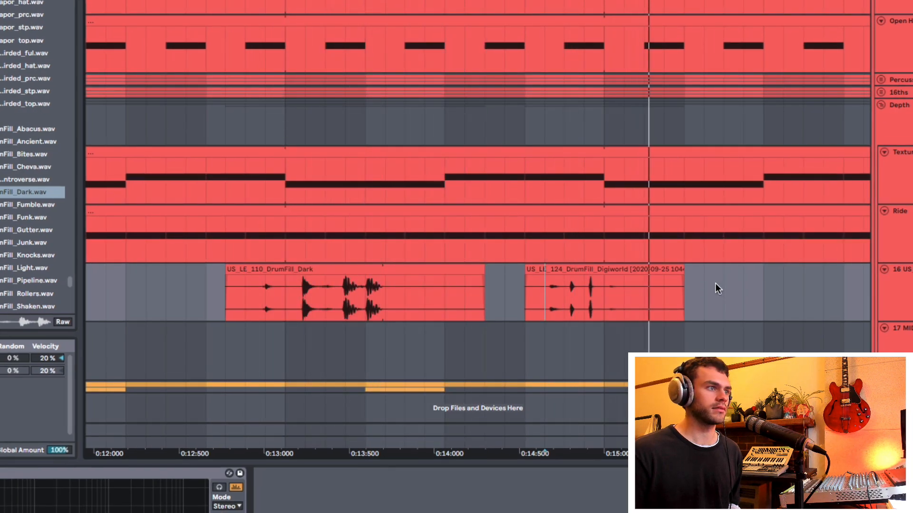
left_click(327, 264)
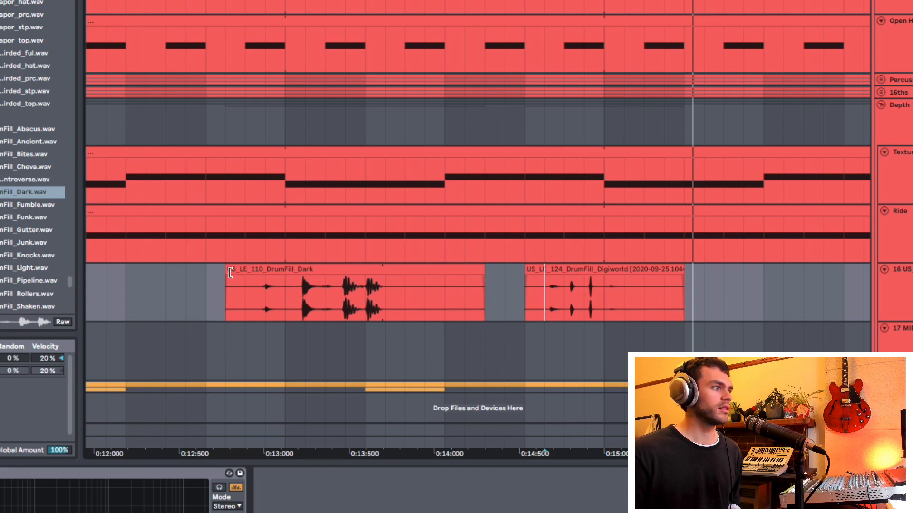
- Trim the DrumFill_Dark clip at both ends to isolate its loud second hit, and audition the result
left_click_drag(307, 1, 323, 50)
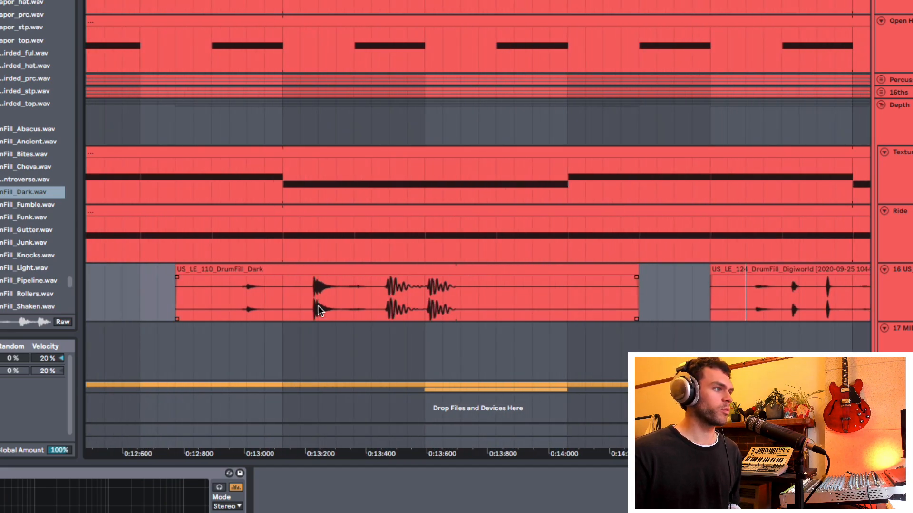
left_click_drag(177, 285, 321, 289)
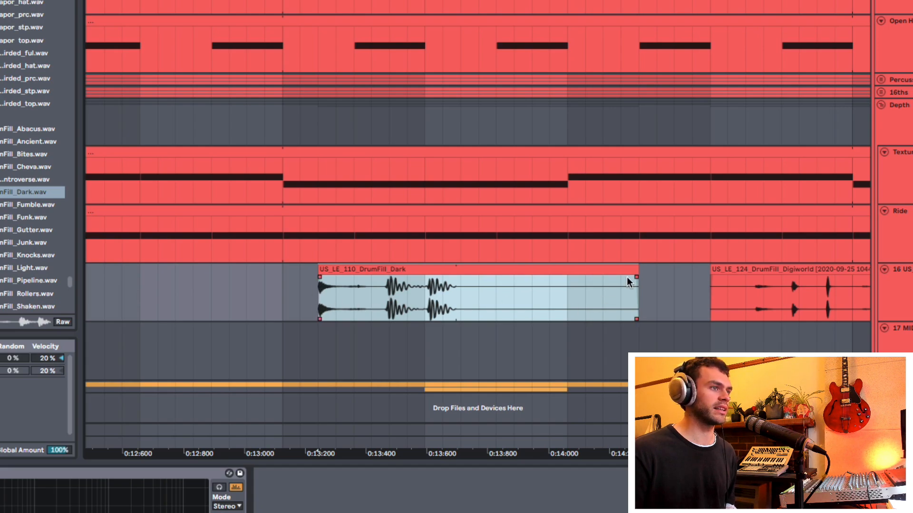
left_click_drag(632, 274, 378, 293)
left_click(317, 306)
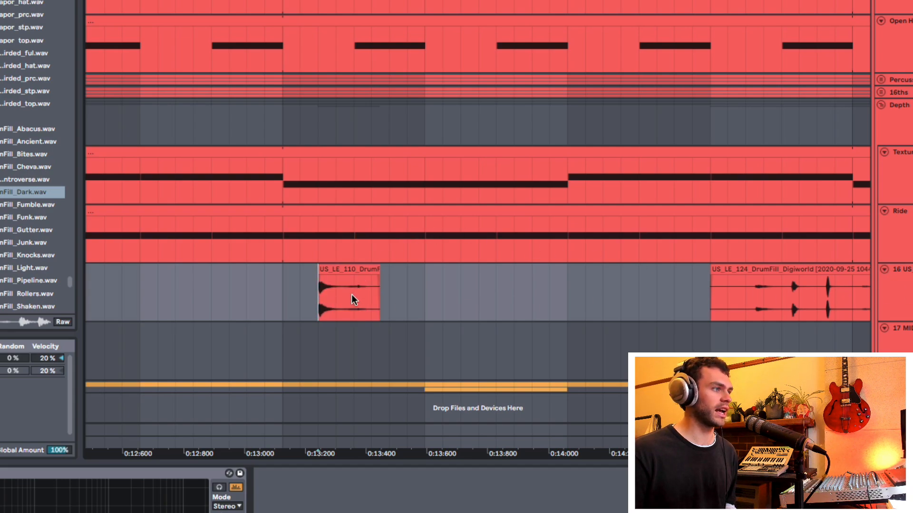
key("space")
key("space")
key("space")
key("space")
key("space")
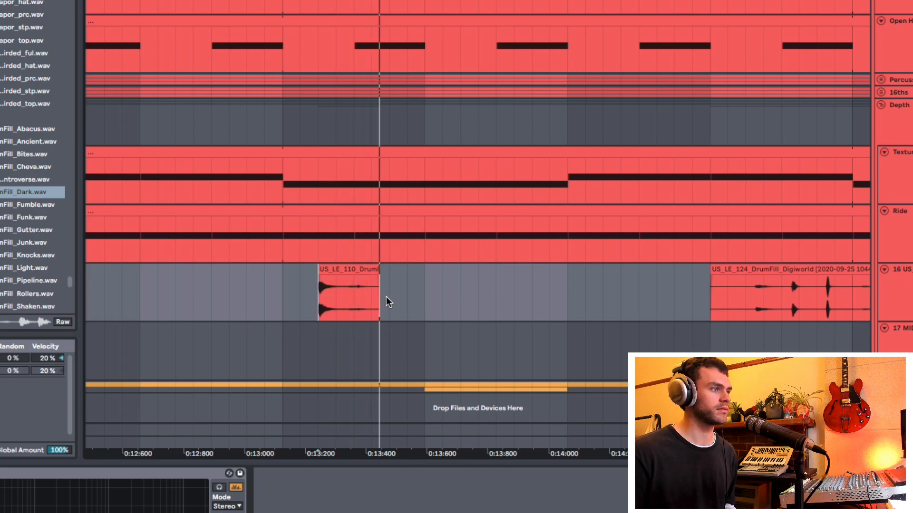
key("space")
- Select the groove's two four-bar halves in turn, bars 5 to 9 and bars 9 to 13, to examine the phrasing
left_click_drag(413, 34, 413, 2)
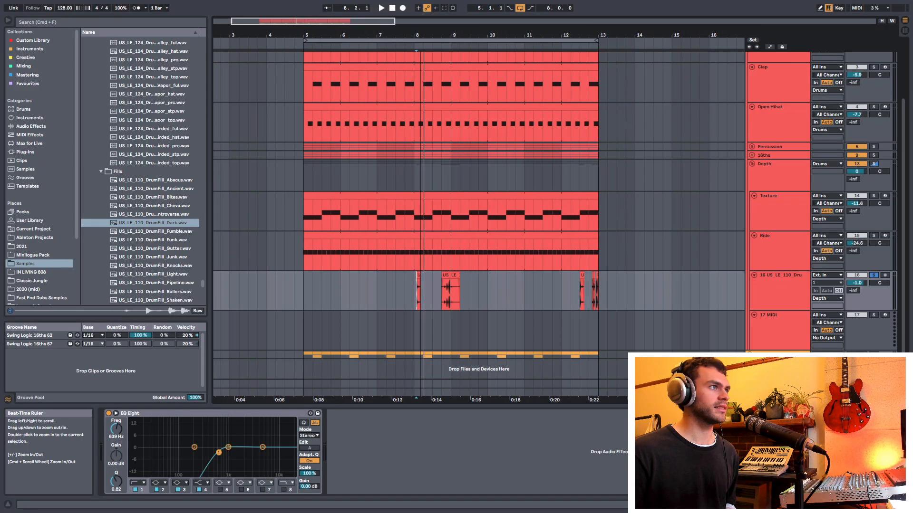
left_click_drag(304, 258, 453, 69)
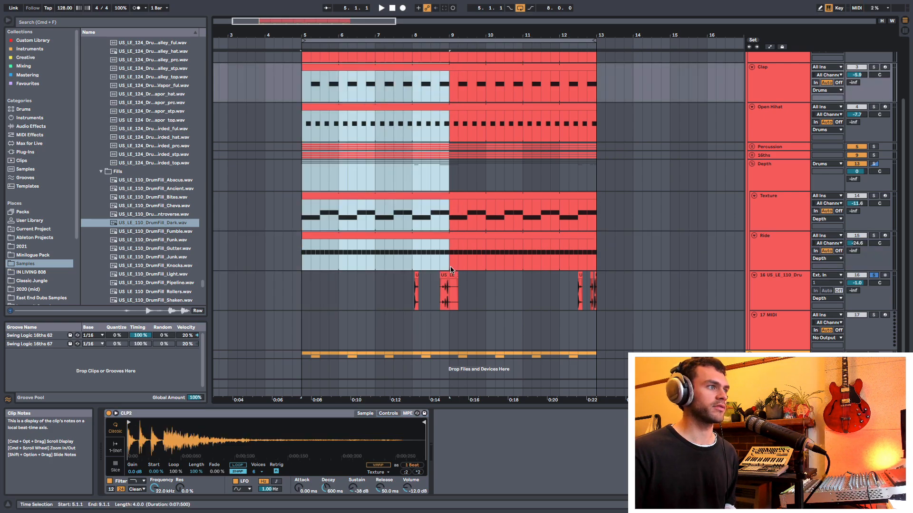
left_click_drag(452, 269, 600, 68)
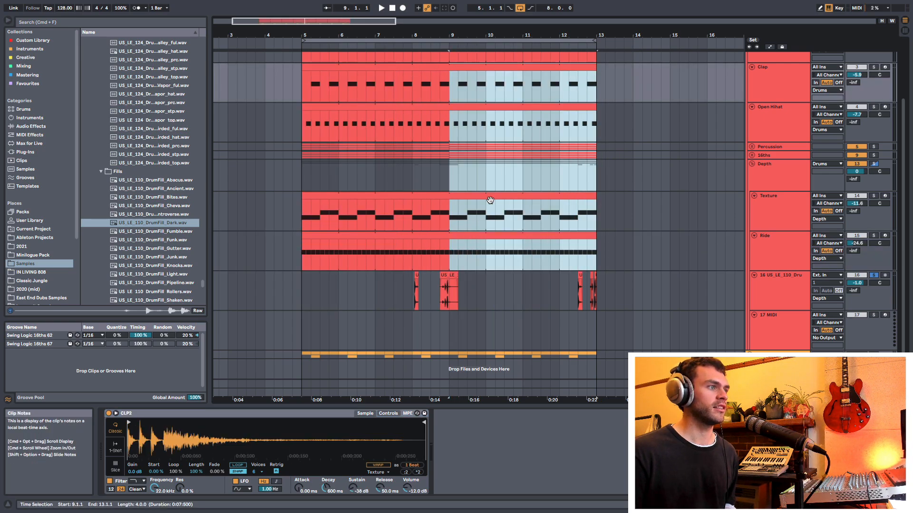
left_click_drag(449, 264, 305, 122)
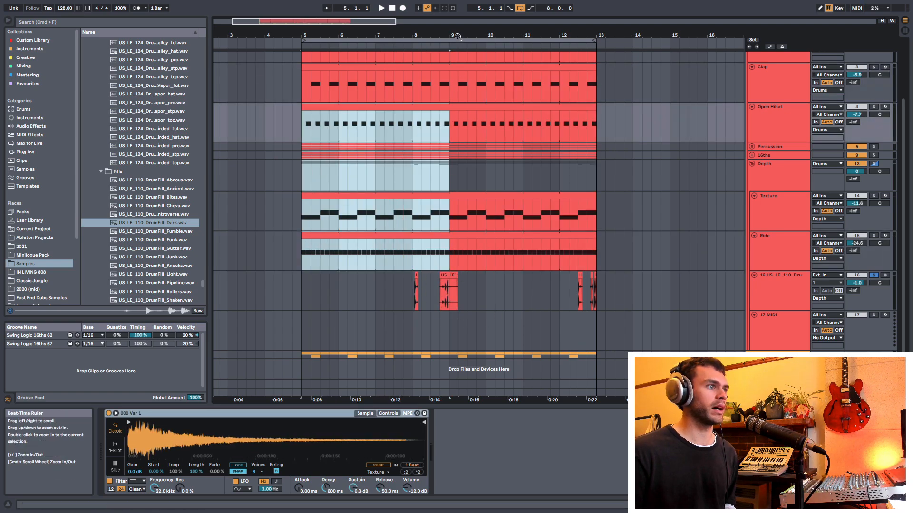
- Move the Digiworld fill to 9.3.1 and the trimmed DrumFill_Dark hit to beat 8.4
left_click_drag(450, 36, 534, 185)
left_click(531, 283)
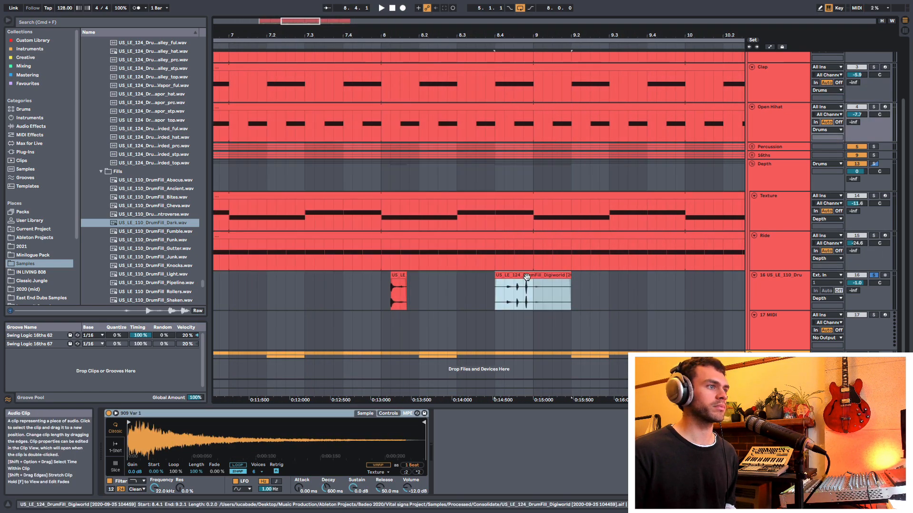
left_click_drag(518, 281, 628, 282)
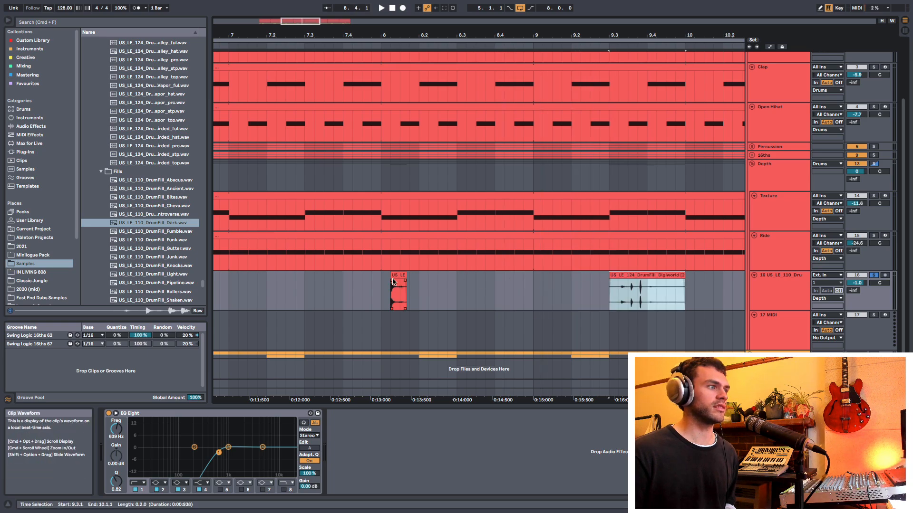
left_click_drag(394, 279, 496, 283)
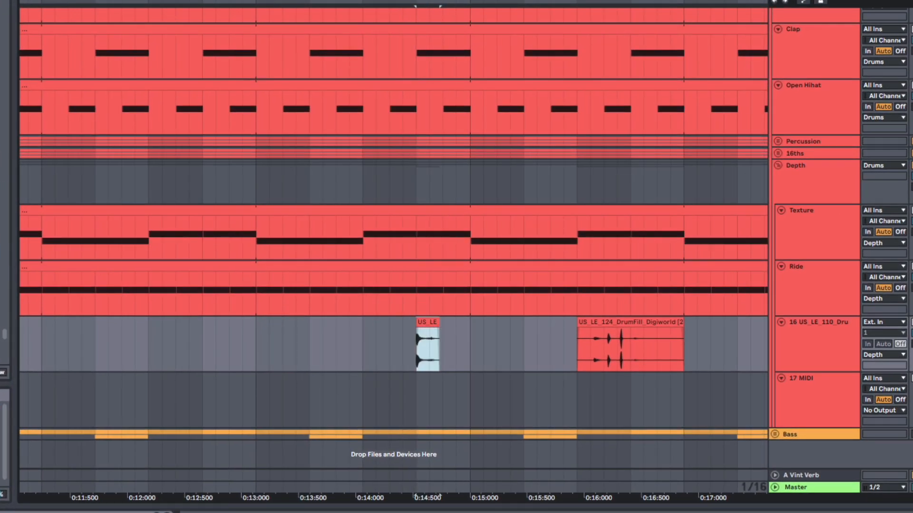
- Move the Digiworld fill on to 10.2.3 and lower the fill track's volume to -11.7 dB
left_click_drag(440, 2, 341, 1)
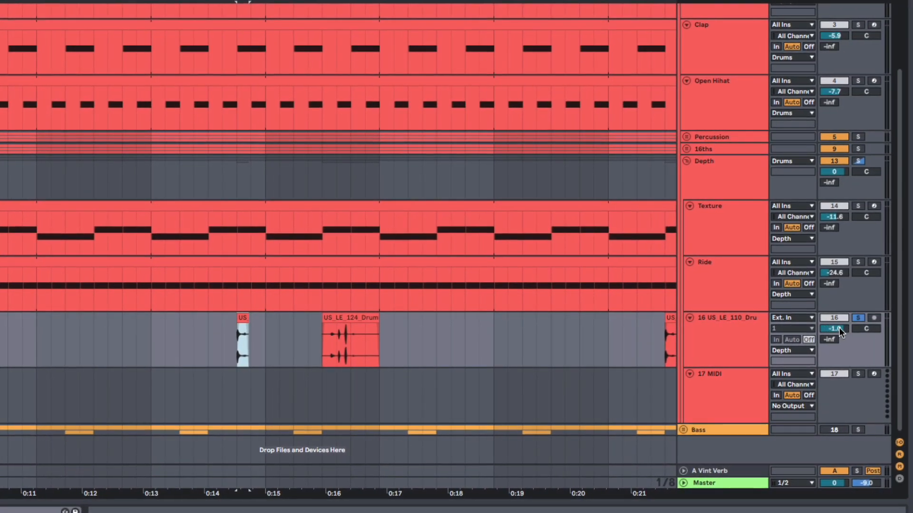
left_click_drag(865, 330, 865, 343)
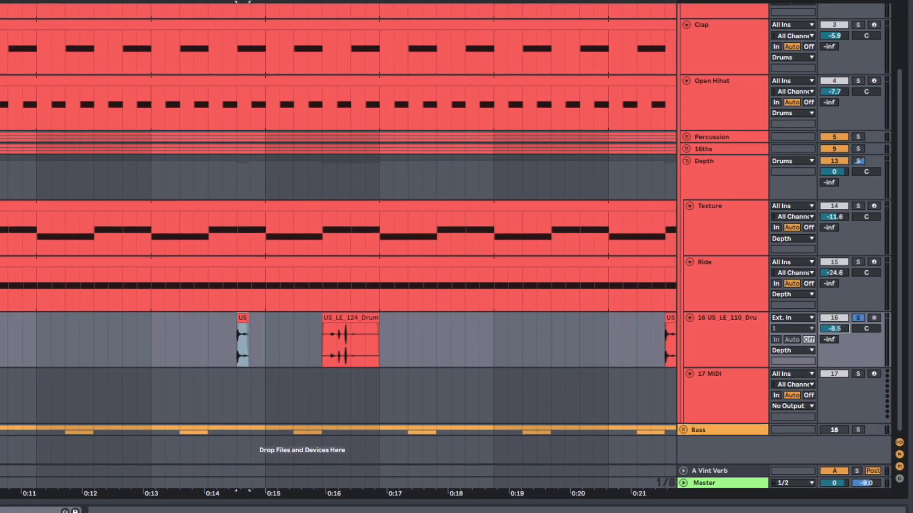
left_click_drag(354, 332, 455, 333)
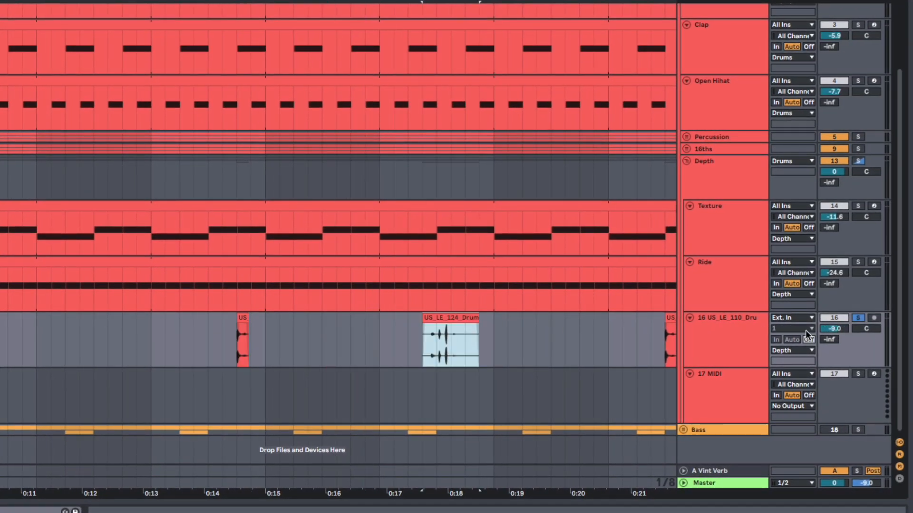
left_click(730, 471)
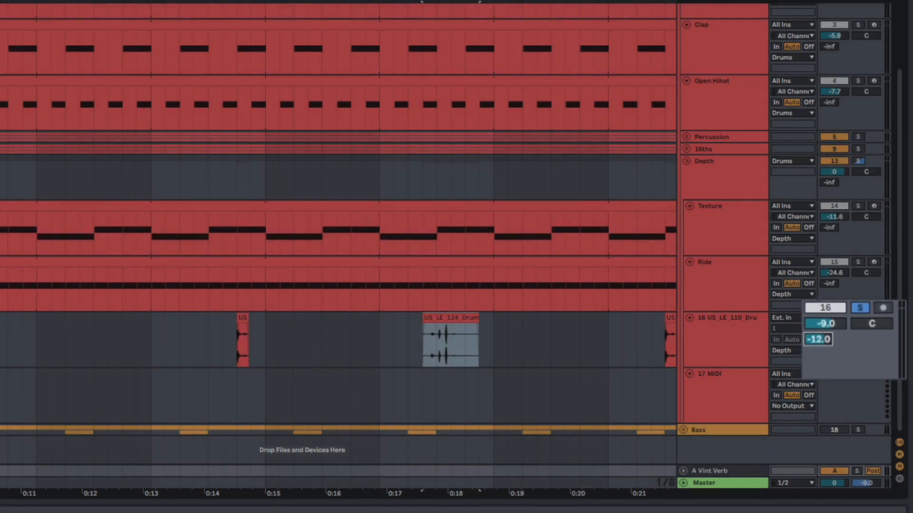
left_click(208, 344)
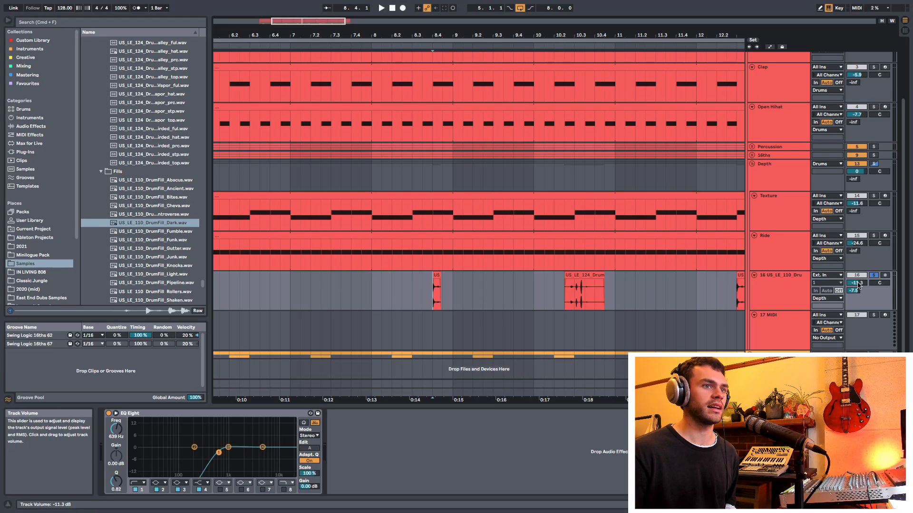
- Audition the DrumFill_Dark hit against the full groove from 8.2.1
left_click(392, 291)
key("space")
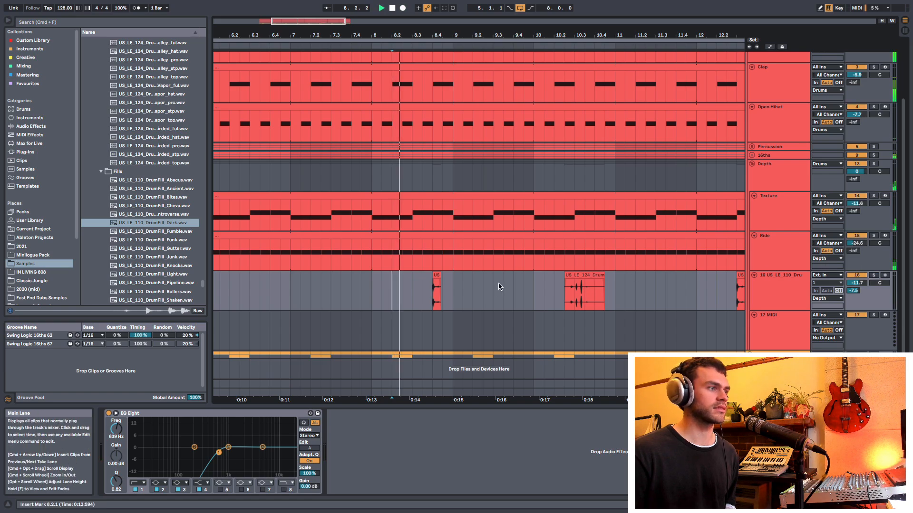
key("space")
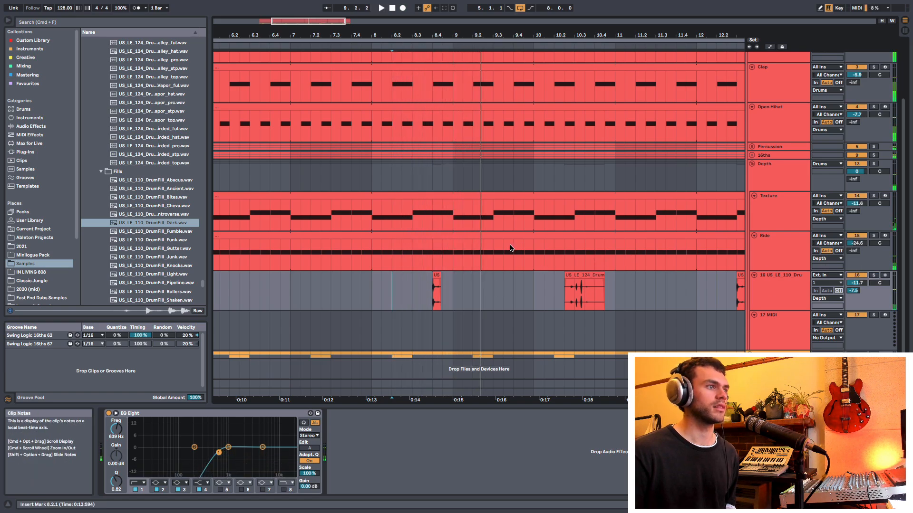
- Move the Digiworld fill to just after the DrumFill_Dark hit and trim the silence before its first hit
left_click_drag(433, 35, 391, 58)
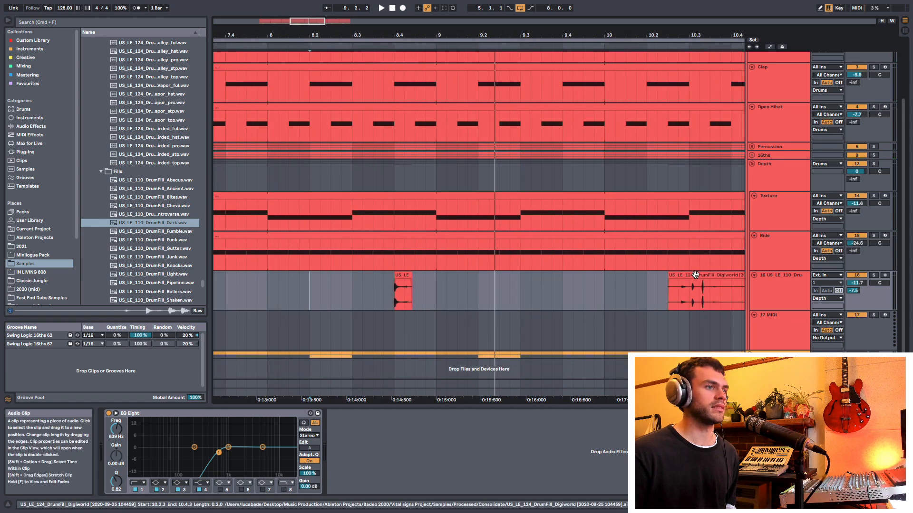
left_click_drag(694, 276, 449, 284)
left_click_drag(431, 35, 432, 56)
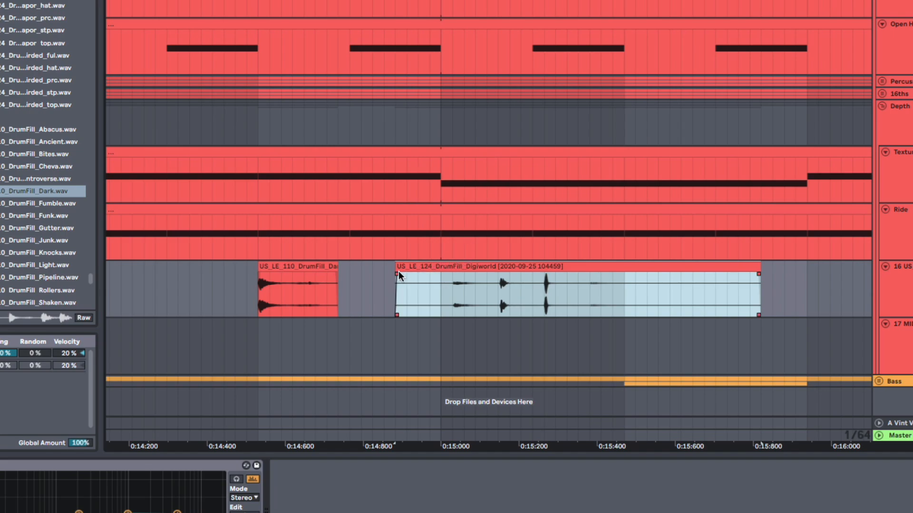
left_click_drag(397, 275, 469, 305)
- Split off the first Digiworld hit and place it one sixteenth after the DrumFill_Dark hit, using a fixed 1/16 grid
left_click(454, 275)
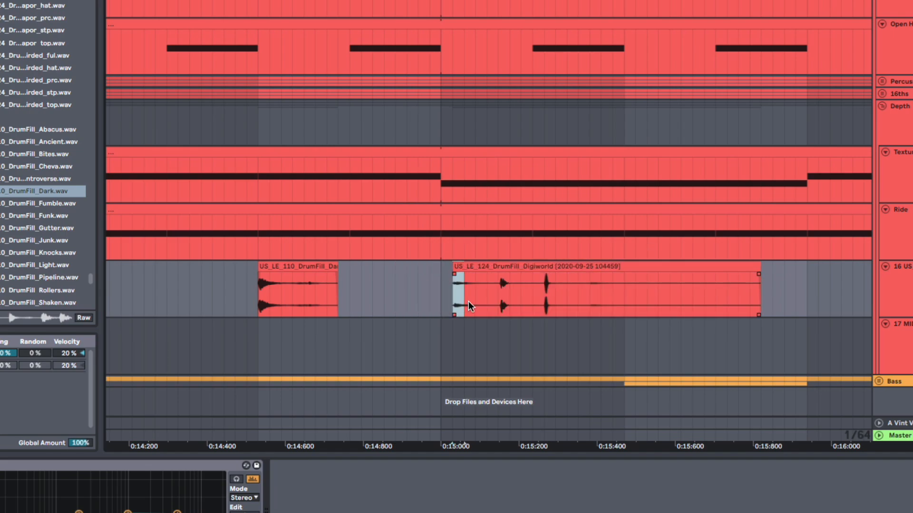
left_click_drag(471, 269, 403, 268)
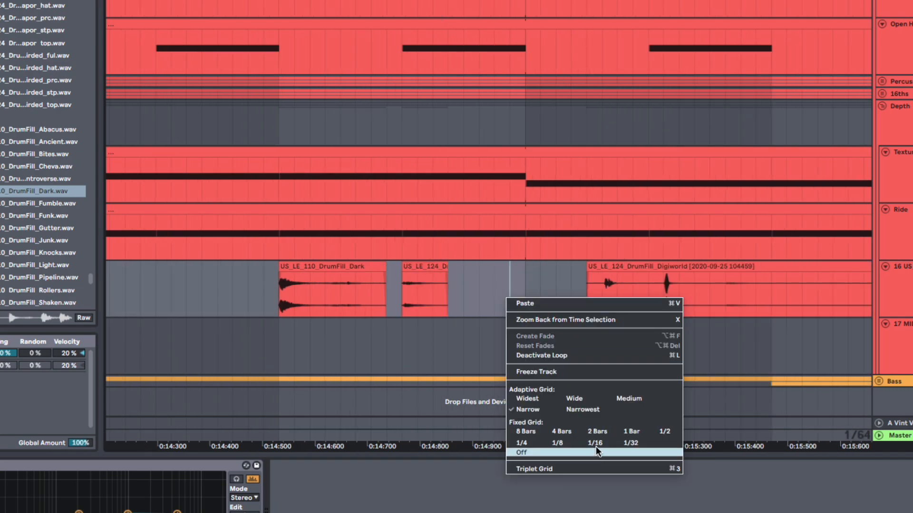
left_click(593, 442)
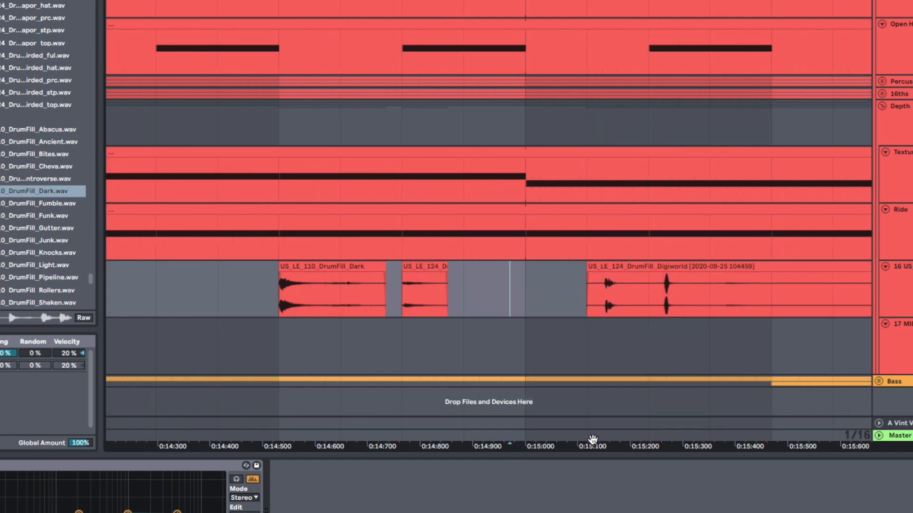
left_click_drag(468, 268, 424, 299)
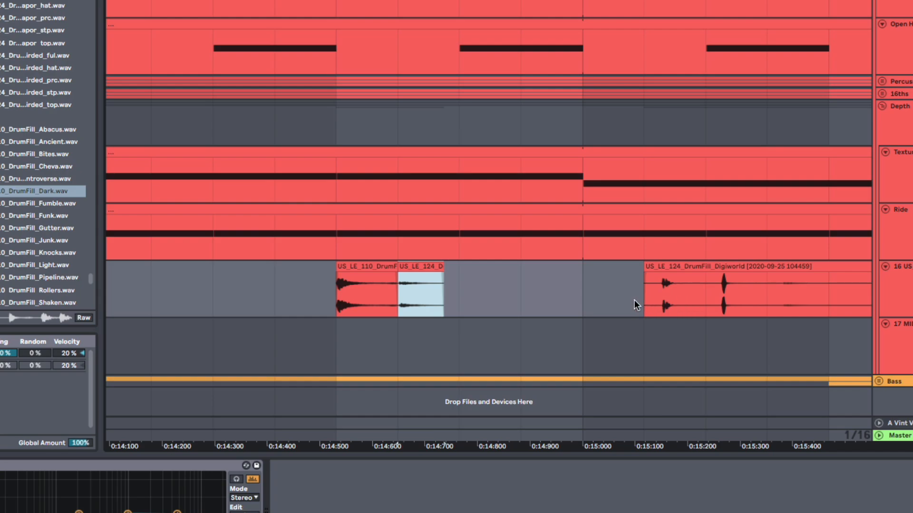
- Split off the second Digiworld hit and move its slice to 8.4.3, checking the neighbouring sixteenth spaces
left_click_drag(645, 301, 490, 283)
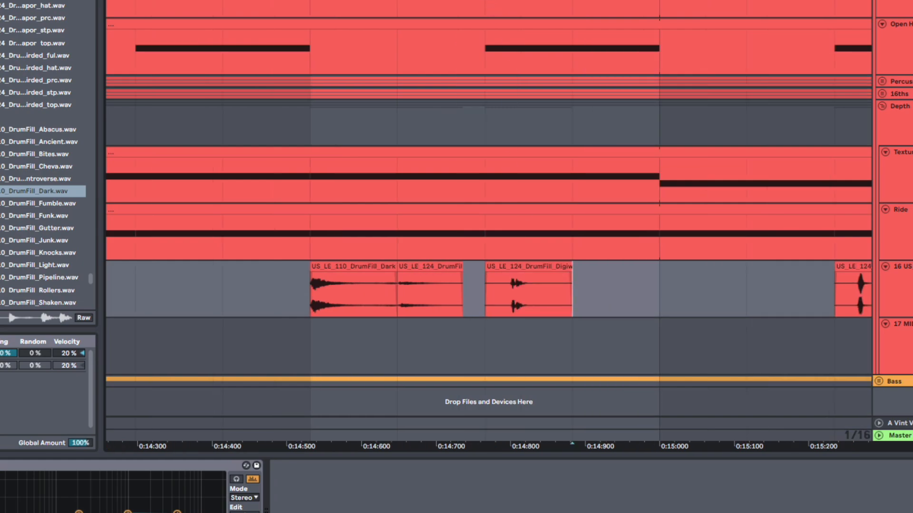
left_click_drag(462, 1, 432, 1)
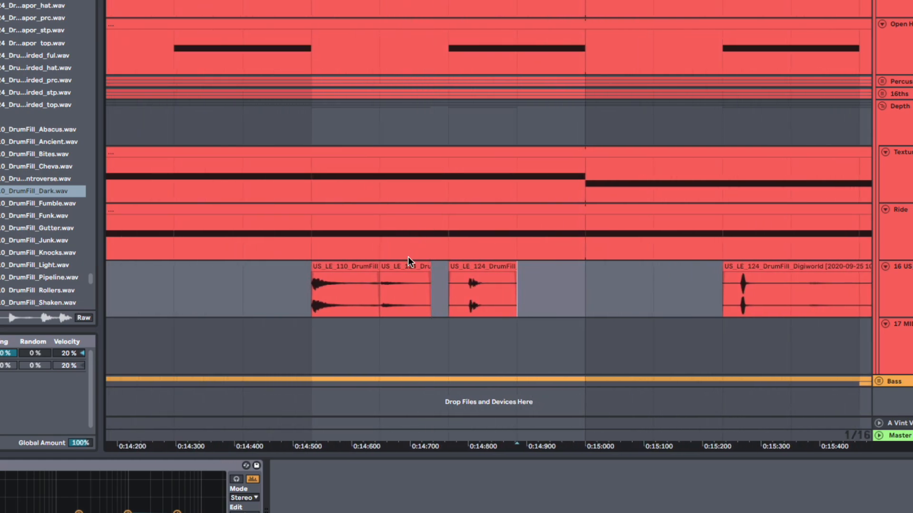
left_click_drag(545, 301, 585, 302)
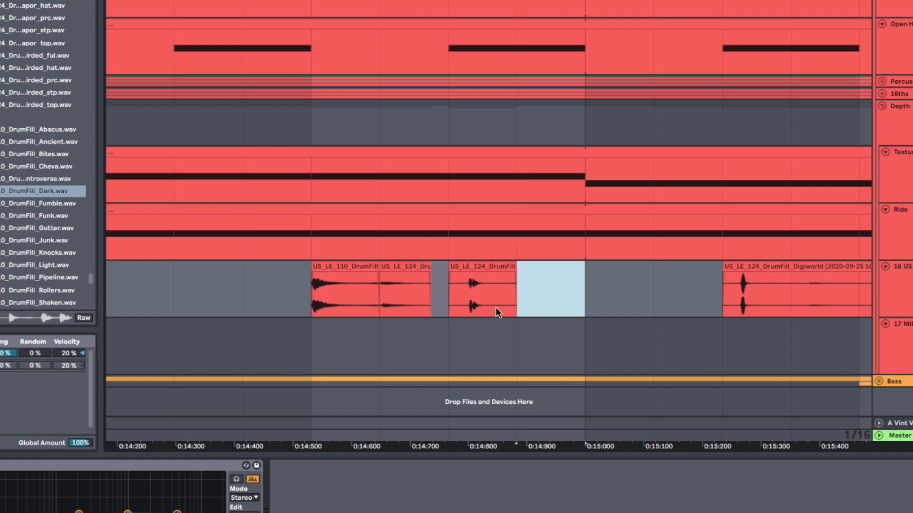
left_click_drag(410, 1, 503, 0)
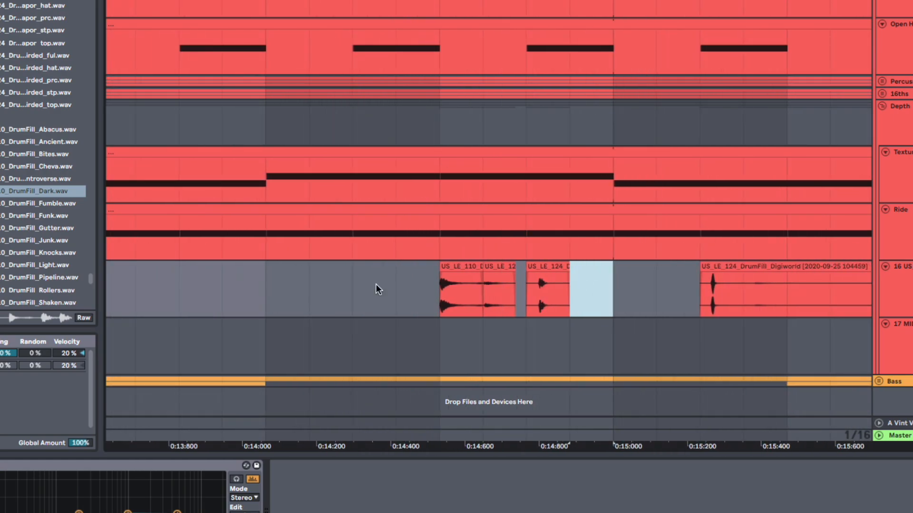
left_click_drag(319, 301, 346, 304)
left_click(397, 302)
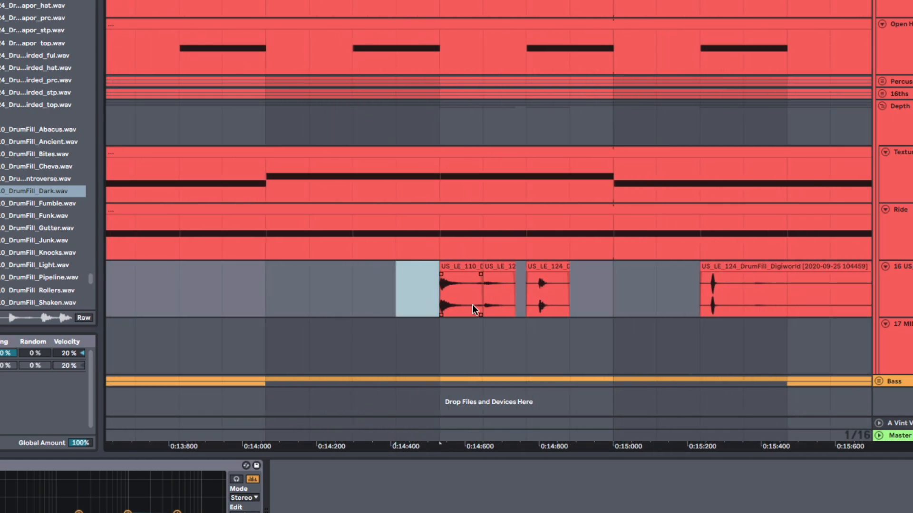
- Nudge the first Digiworld slice slightly past its sixteenth for swing, and trim the second slice so its hit starts at 8.4.3
left_click(494, 267)
mouse_move(495, 267)
left_mouse_down()
mouse_move(539, 270)
mouse_move(524, 276)
left_mouse_up()
left_click(486, 296)
left_click(545, 268)
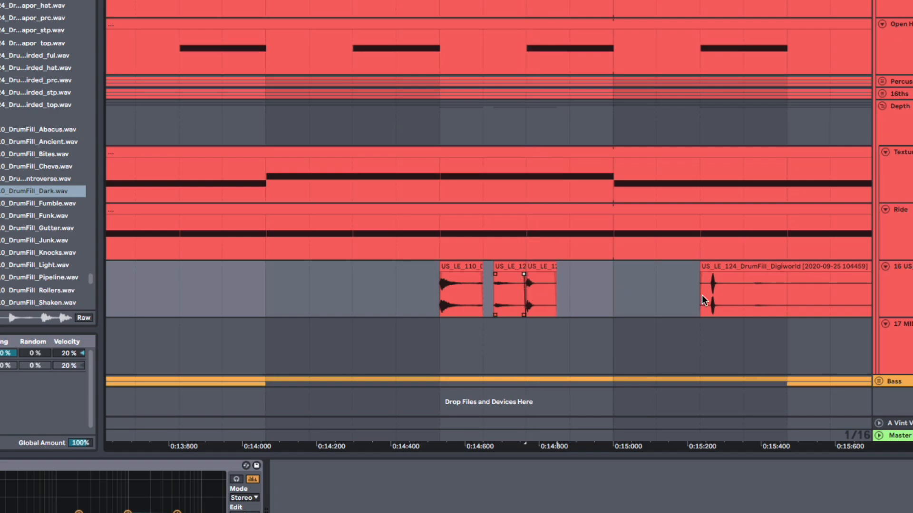
- Split off the last Digiworld hit and place its slice on the final sixteenth before bar 9
left_click(576, 301)
left_click_drag(699, 302, 734, 307)
mouse_move(727, 269)
left_mouse_down()
mouse_move(592, 275)
mouse_move(600, 271)
left_mouse_up()
left_click(571, 303)
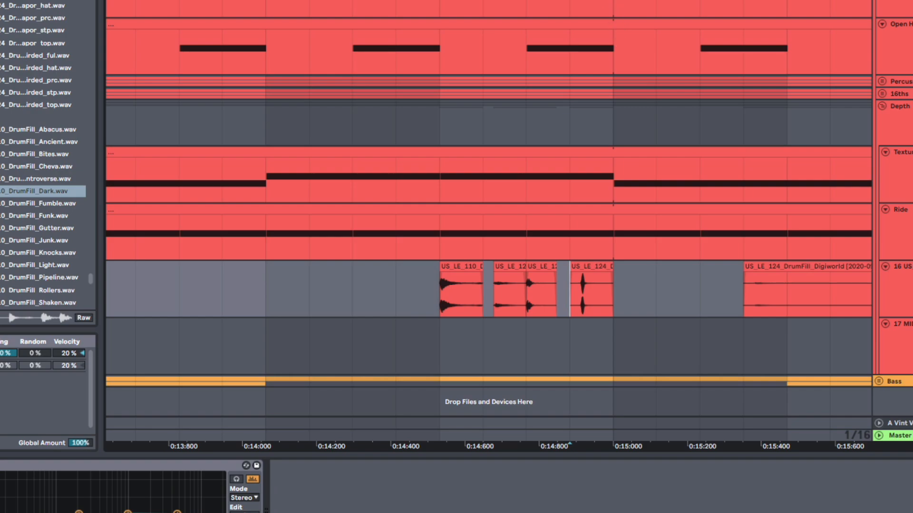
key("minus")
key("minus")
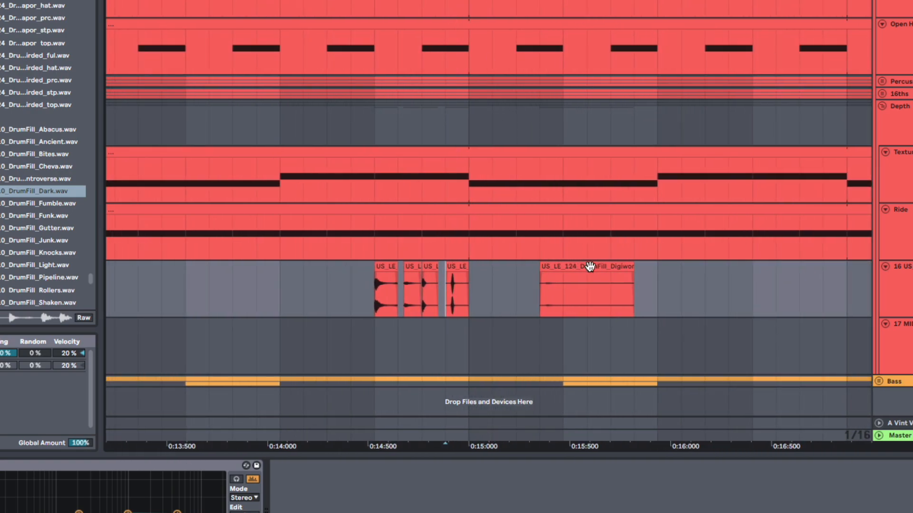
- Delete the leftover Digiworld clip after bar 9 and audition the chopped fill before bar 9
left_click(602, 271)
key("Delete")
left_click(343, 298)
key("space")
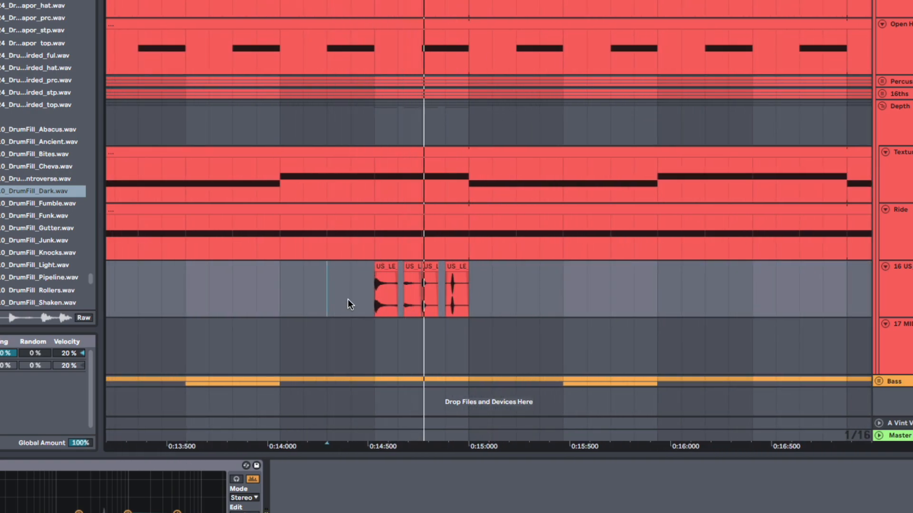
key("space")
key("space")
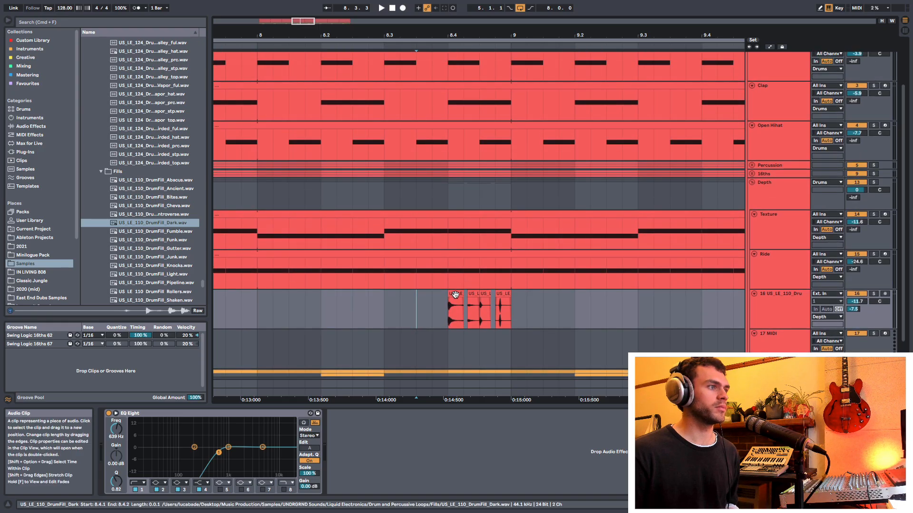
- Move the DrumFill_Dark slice from 8.4.1 to 8.3.1 and play the rearranged fill with the drums
left_click_drag(450, 291, 386, 291)
scroll(378, 277, "up", 3)
scroll(378, 277, "down", 3)
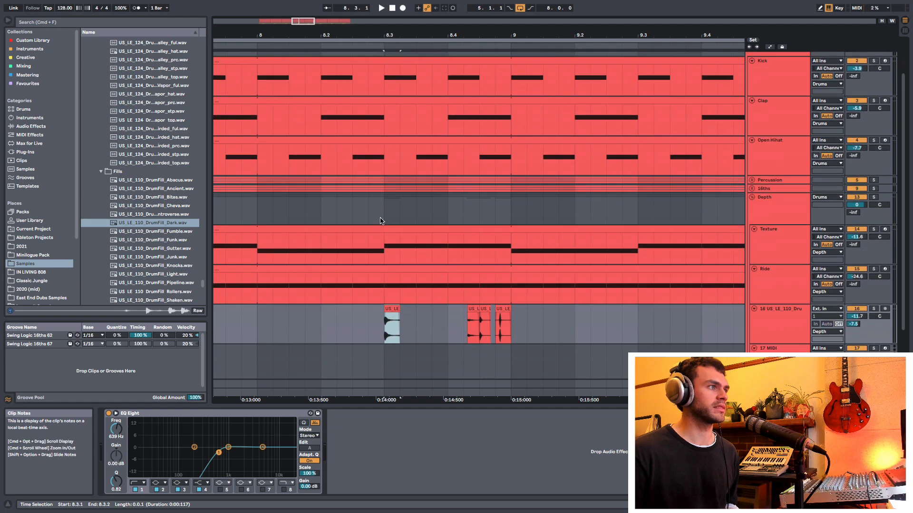
left_click(325, 299)
key("space")
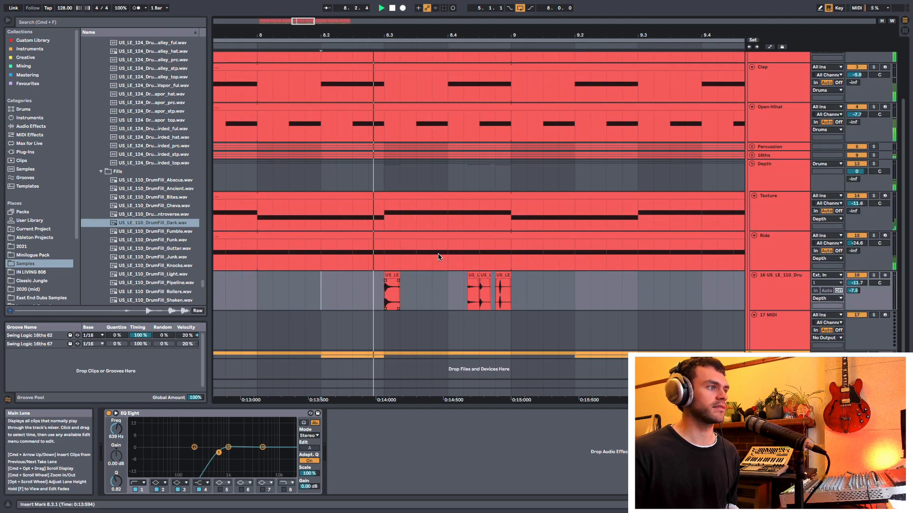
key("space")
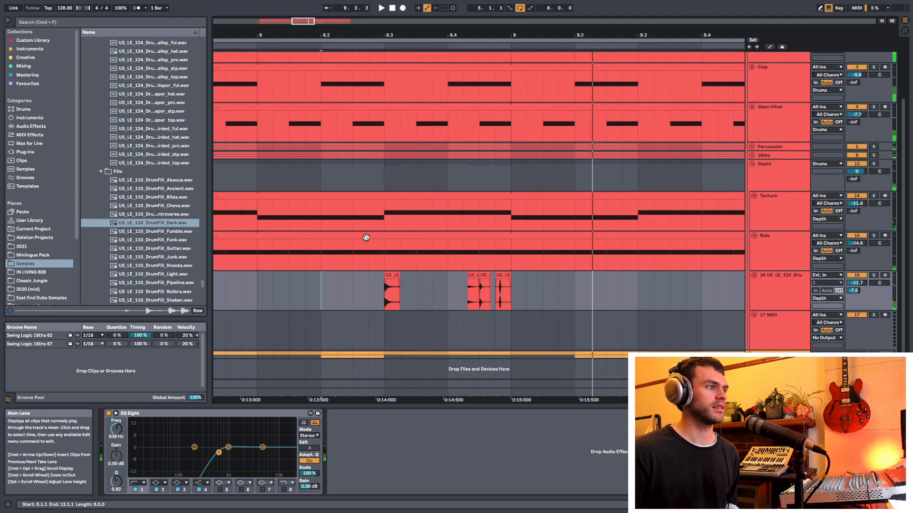
- Examine the spacing of the fill before bar 9 and the varied fill before bar 13, including its last slice's clip settings
left_click_drag(383, 300, 480, 299)
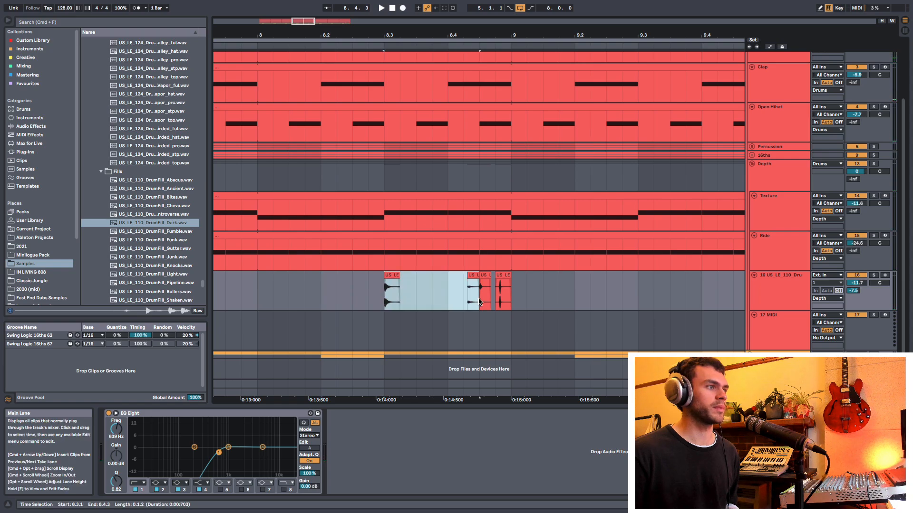
left_click(432, 297)
left_click_drag(475, 28, 333, 31)
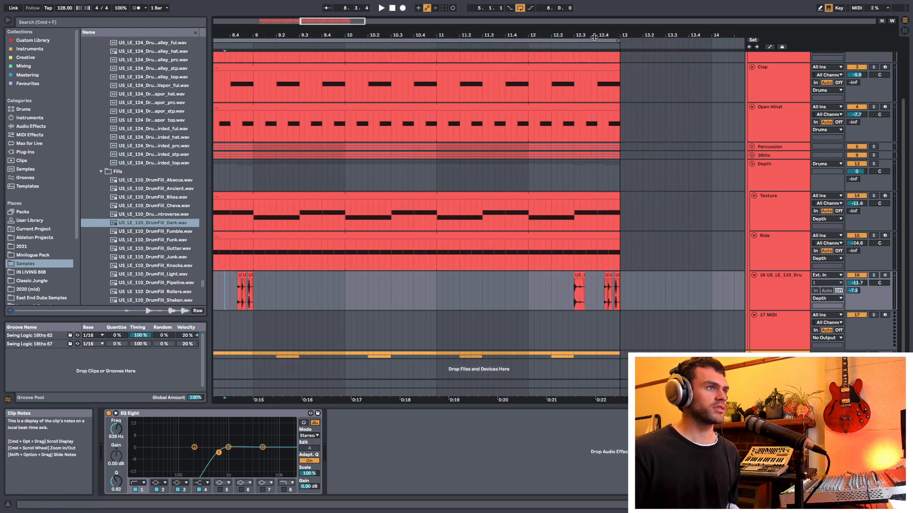
left_click_drag(408, 34, 438, 56)
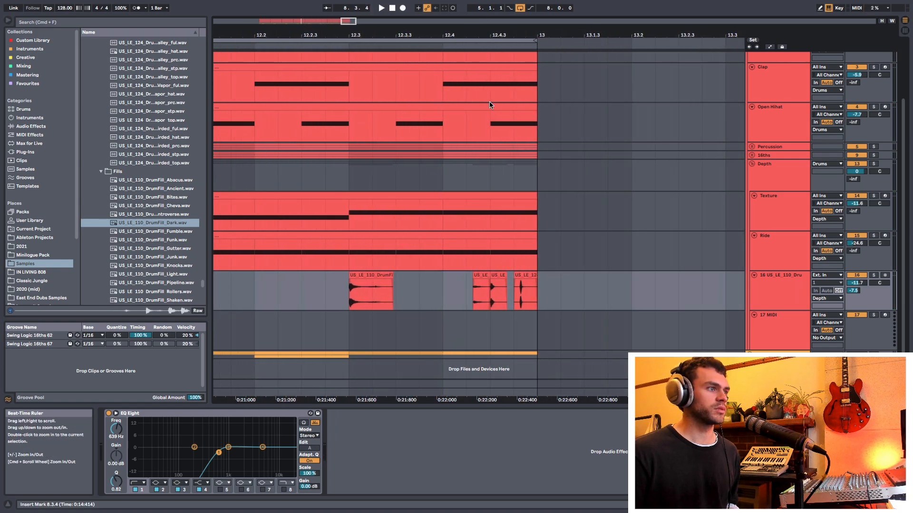
double_click(526, 282)
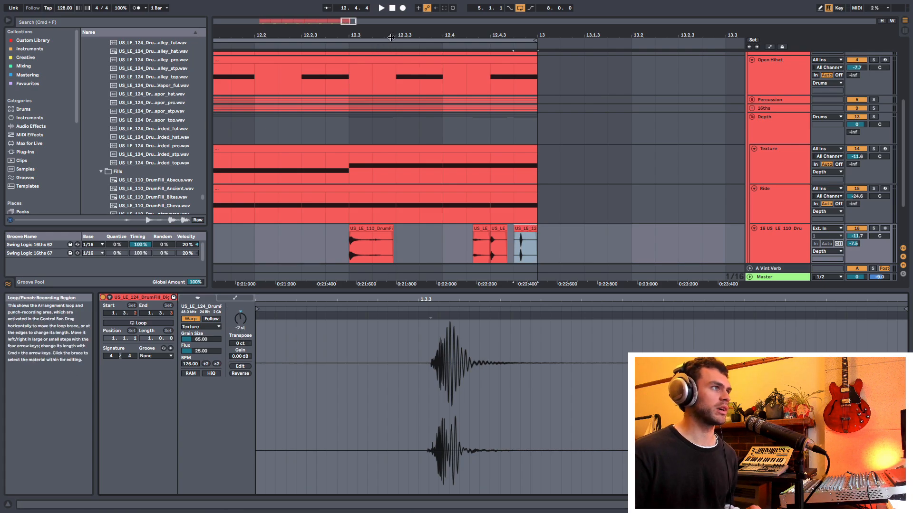
left_click_drag(392, 34, 473, 33)
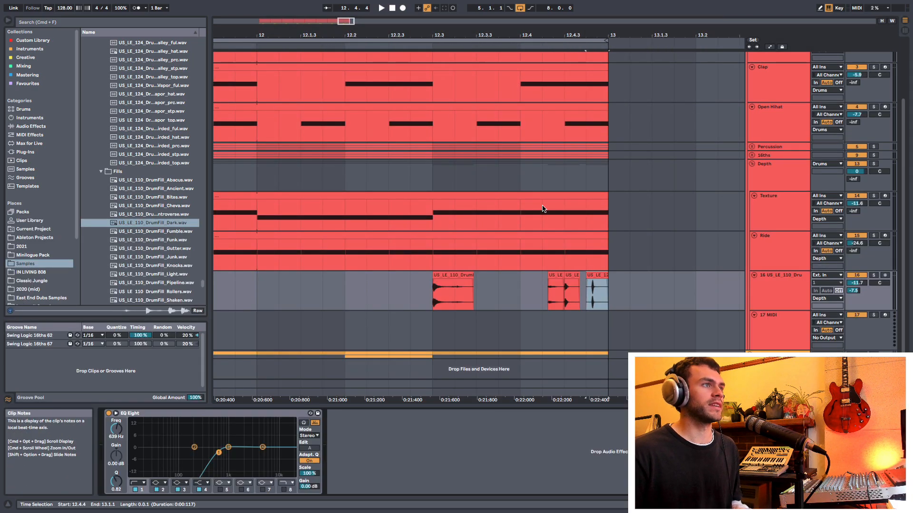
left_click_drag(532, 35, 572, 18)
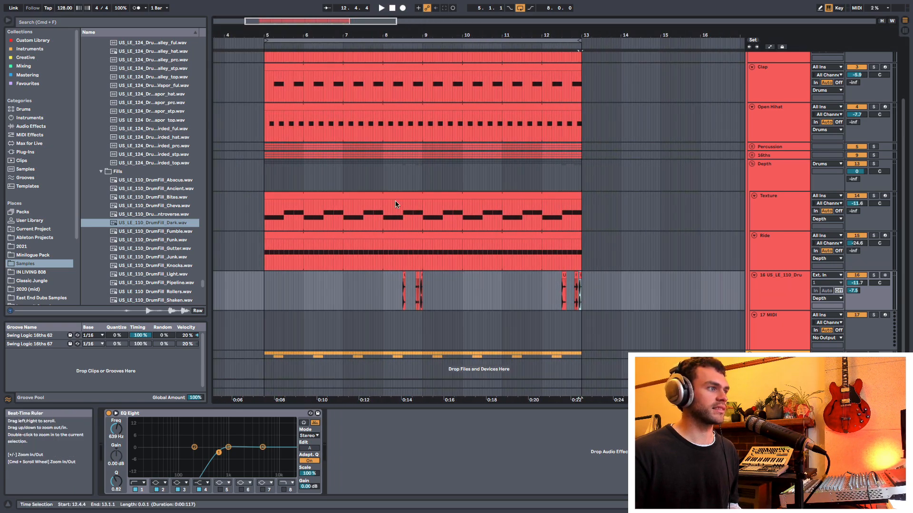
- Play the fills before bars 9 and 13 in the groove and compare their placement across the eight-bar loop
left_click(398, 299)
key("space")
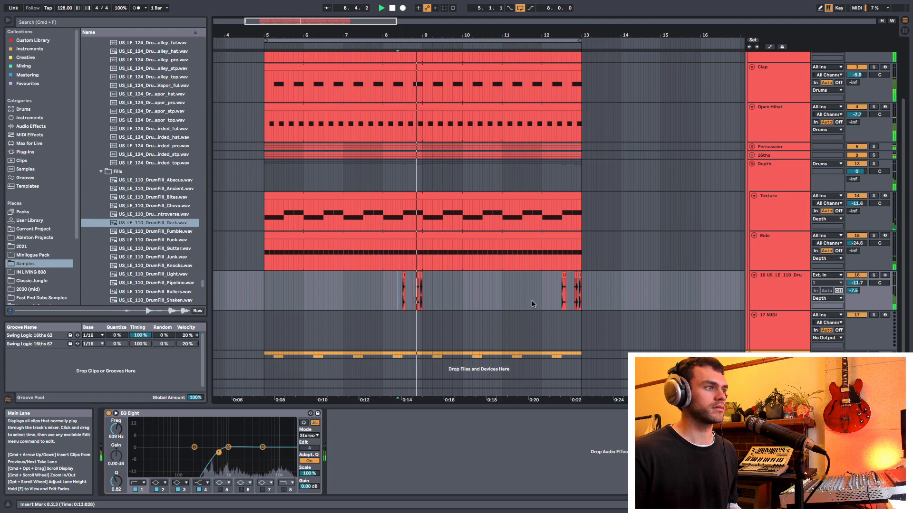
left_click(543, 295)
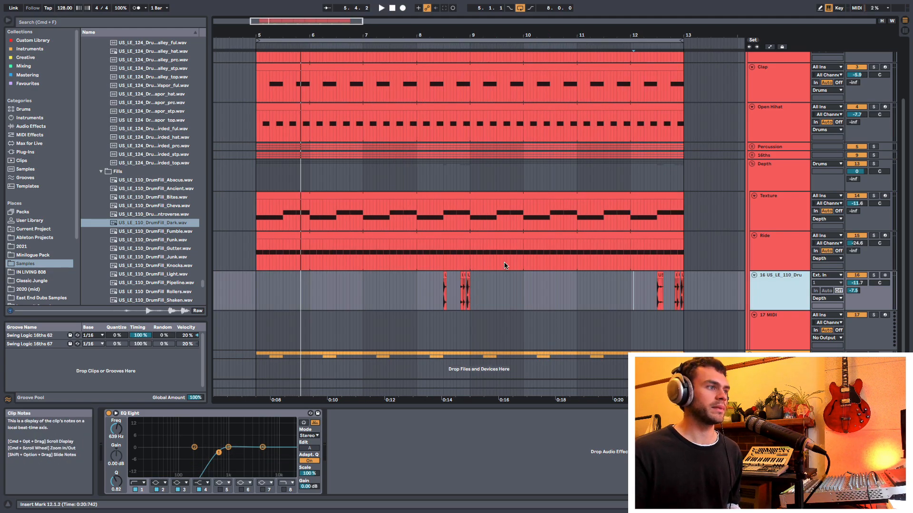
left_click_drag(401, 305, 522, 294)
left_click_drag(606, 292, 695, 293)
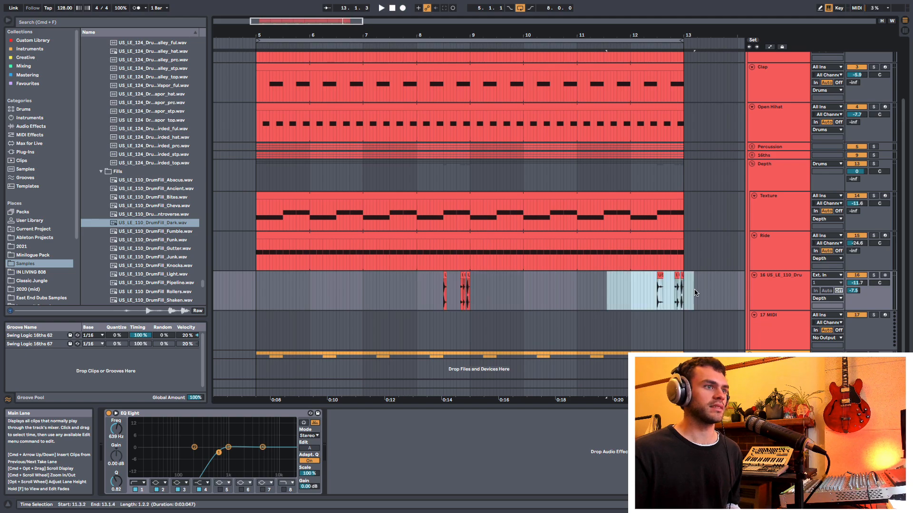
left_click(256, 296)
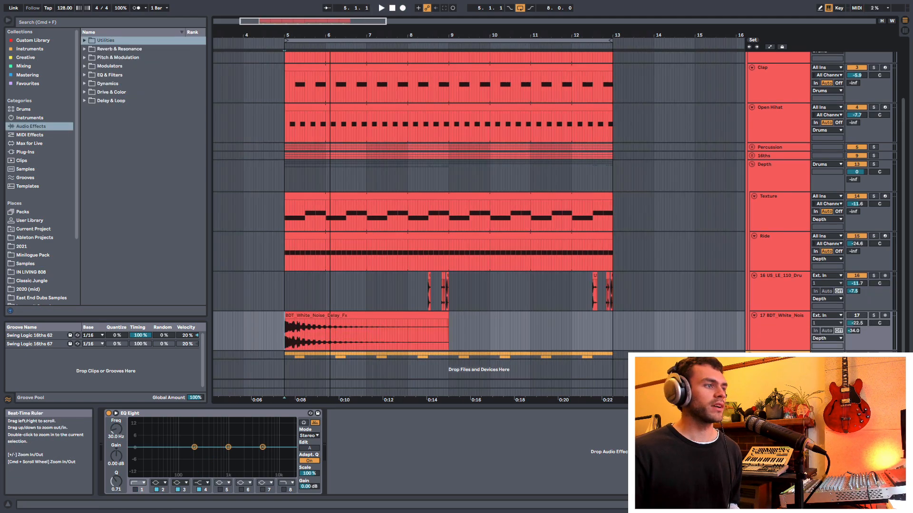
- Set the BDT_White_Noise_Delay_Fx track's volume to -16.3 dB and mark the eight-bar range from bar 5 to bar 13
key("minus")
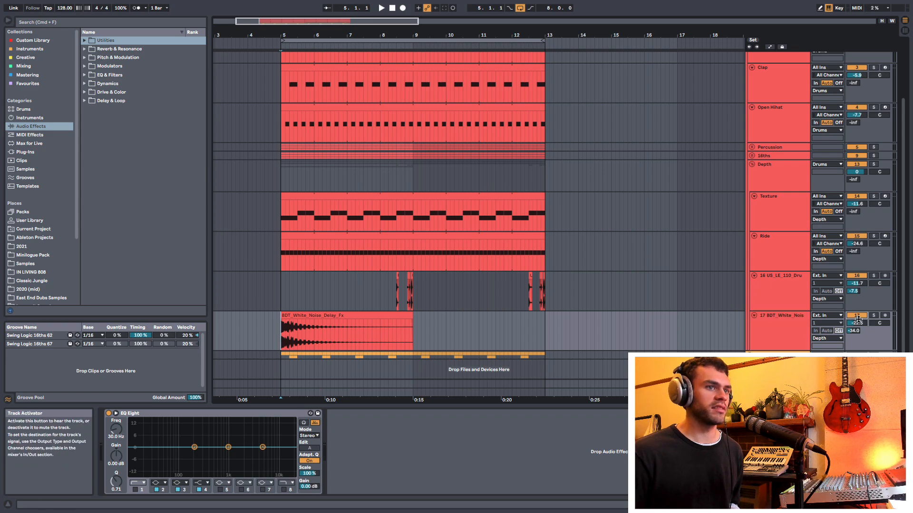
mouse_move(282, 331)
left_mouse_down()
mouse_move(412, 331)
mouse_move(277, 334)
left_mouse_up()
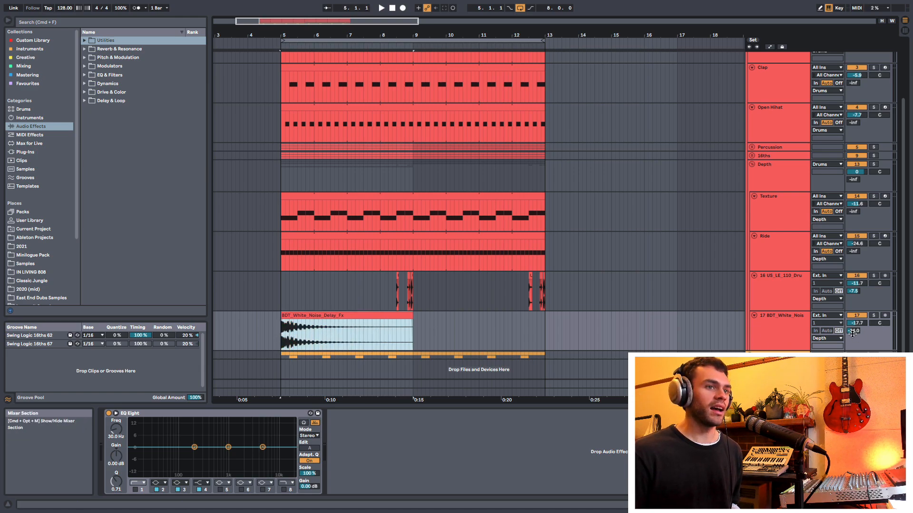
left_click_drag(856, 324, 856, 320)
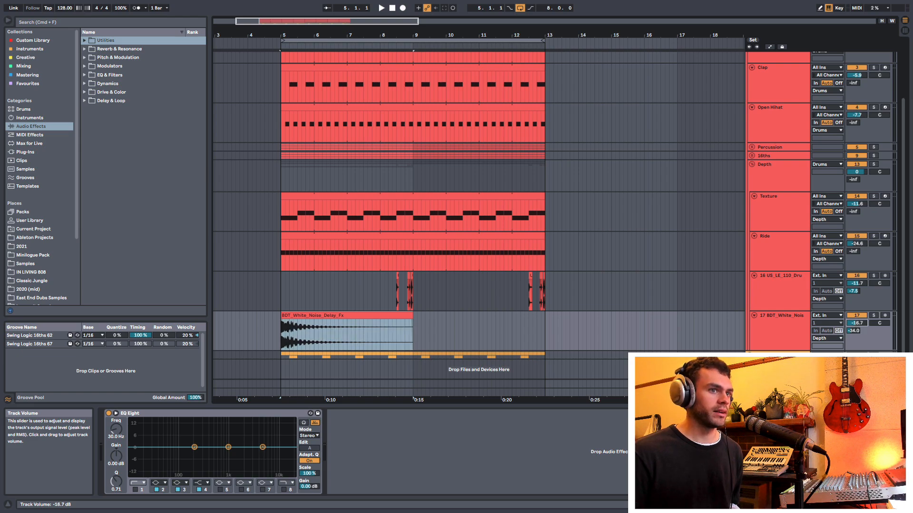
left_click(282, 335)
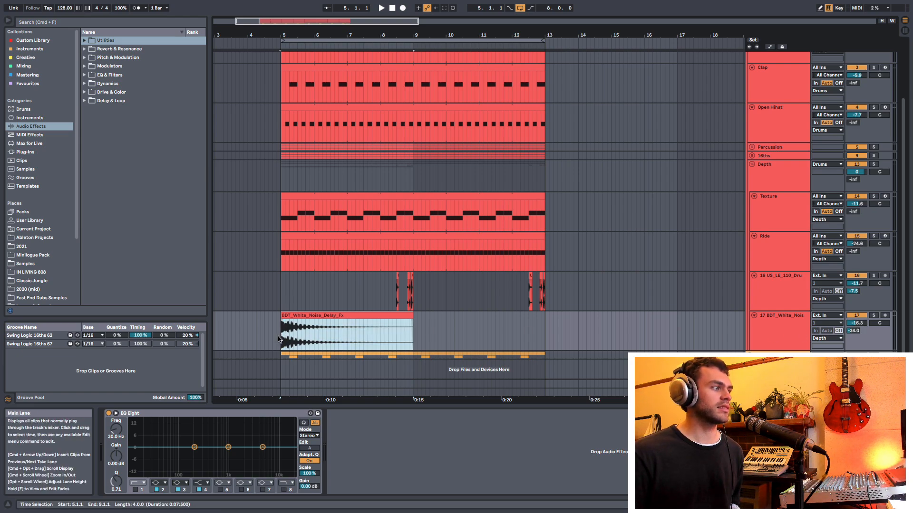
left_click_drag(282, 335, 544, 329)
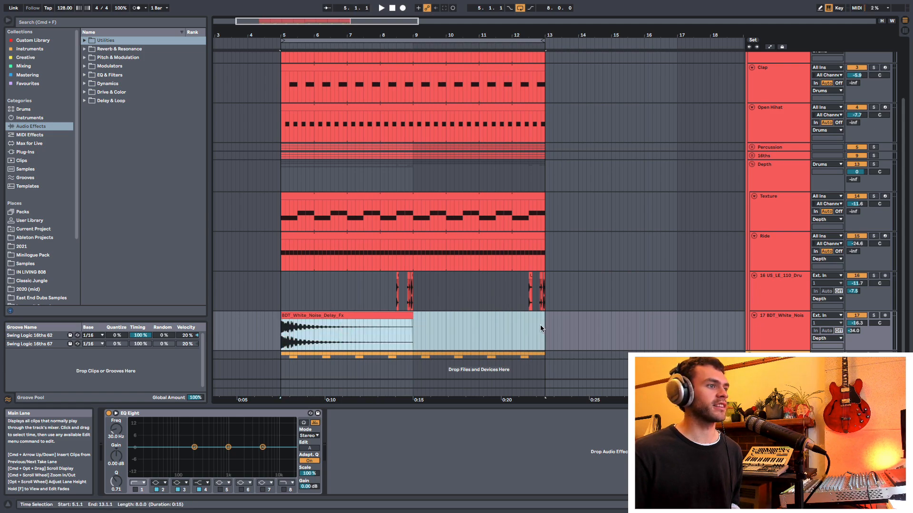
- Deactivate the four-bar BDT_White_Noise_Delay_Fx clip and activate it again
left_click(303, 326)
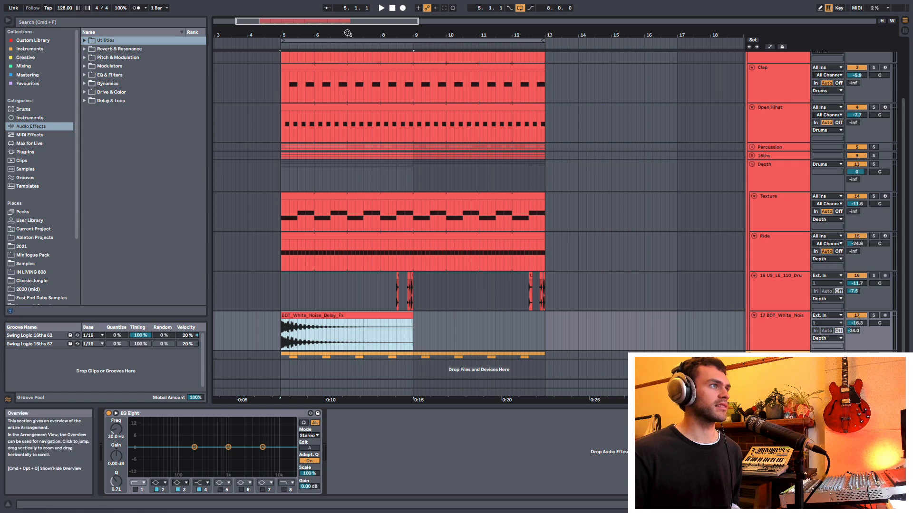
left_click_drag(346, 35, 367, 22)
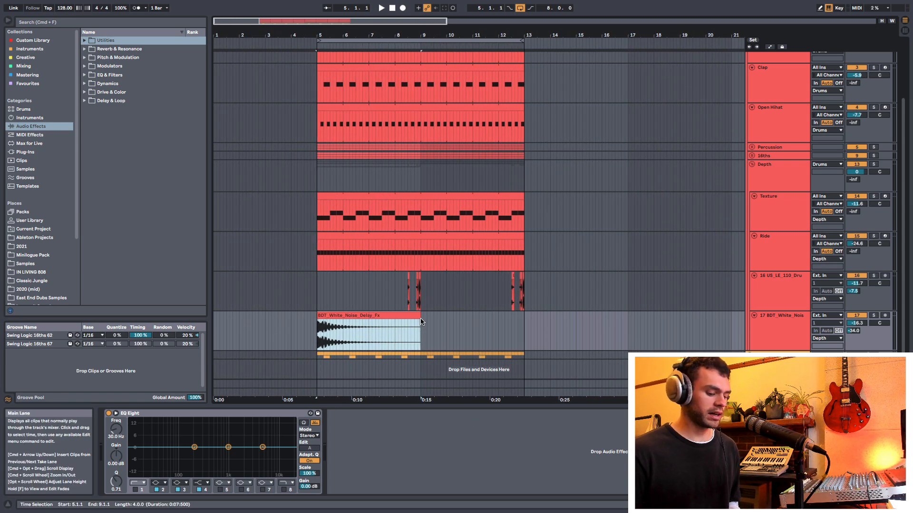
key("0")
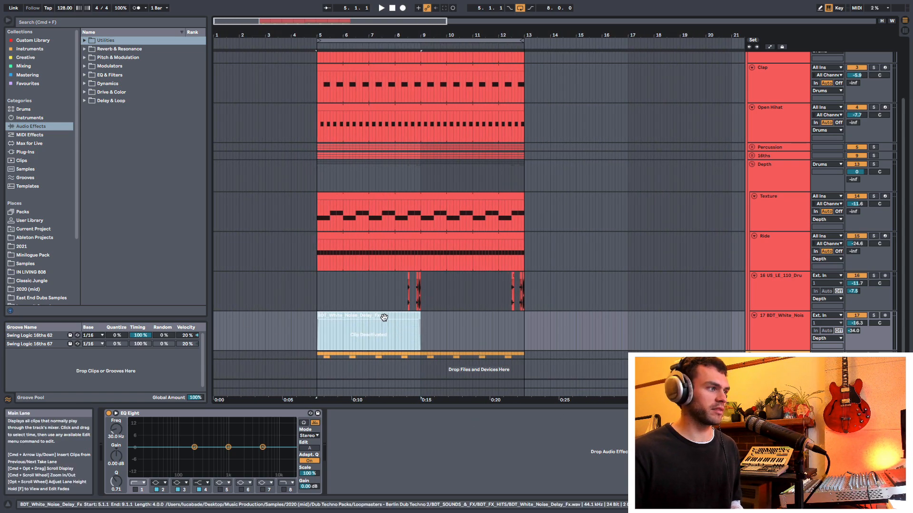
key("0")
left_click(316, 332)
left_click(317, 334)
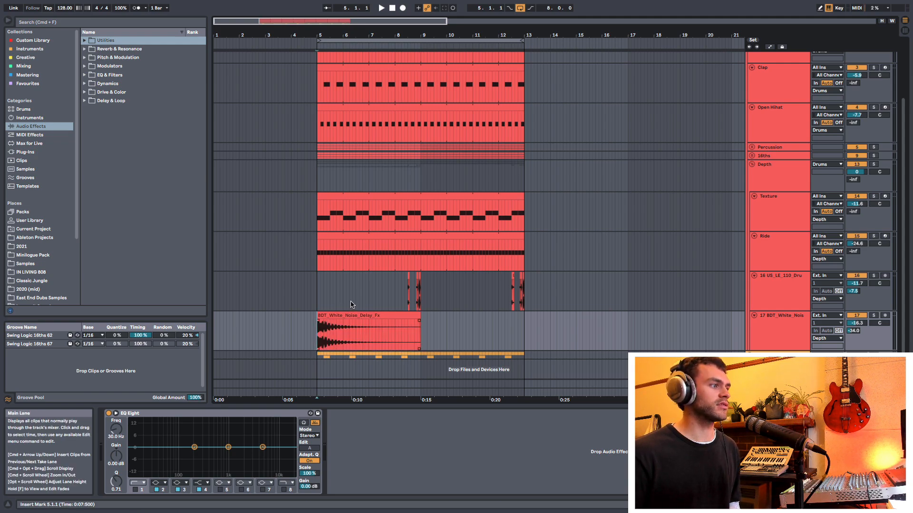
- Play the eight-bar loop from bar 5 and set the BDT_White_Noise_Delay_Fx track's volume to -18.0 dB
left_click_drag(375, 399, 375, 417)
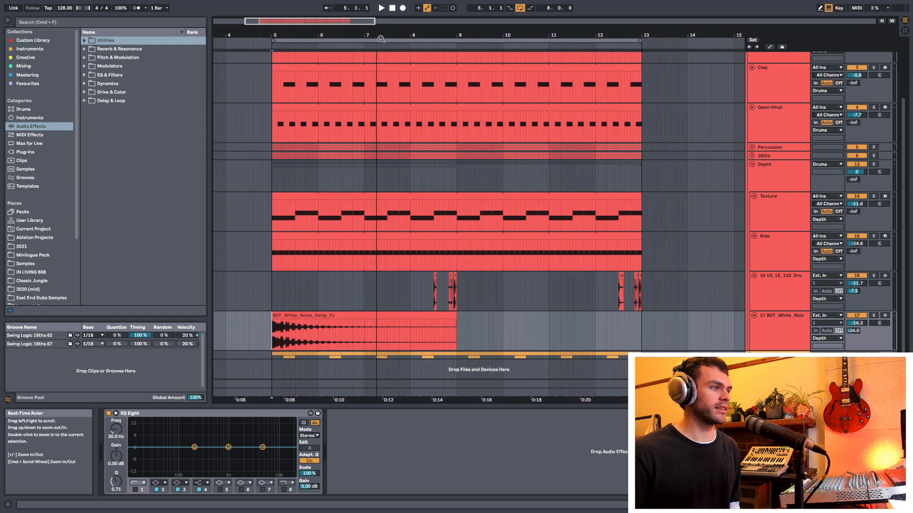
left_click(399, 319)
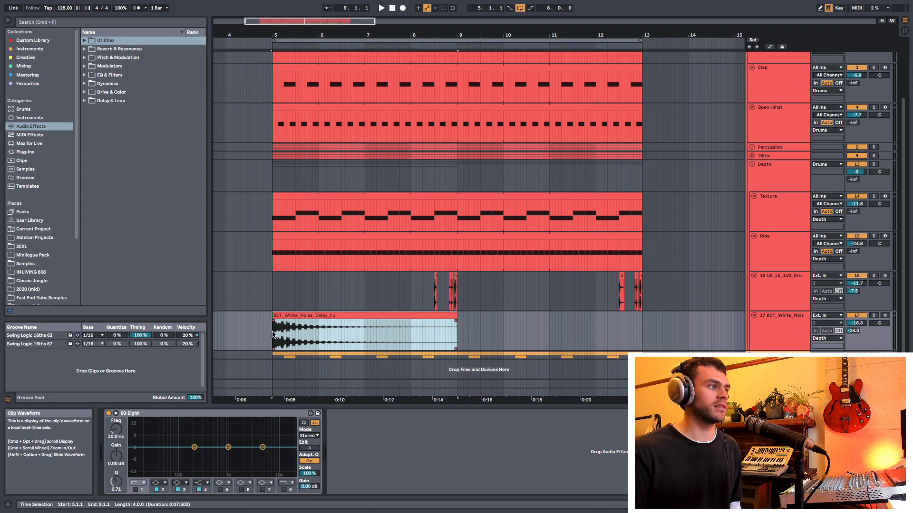
left_click_drag(273, 333, 650, 324)
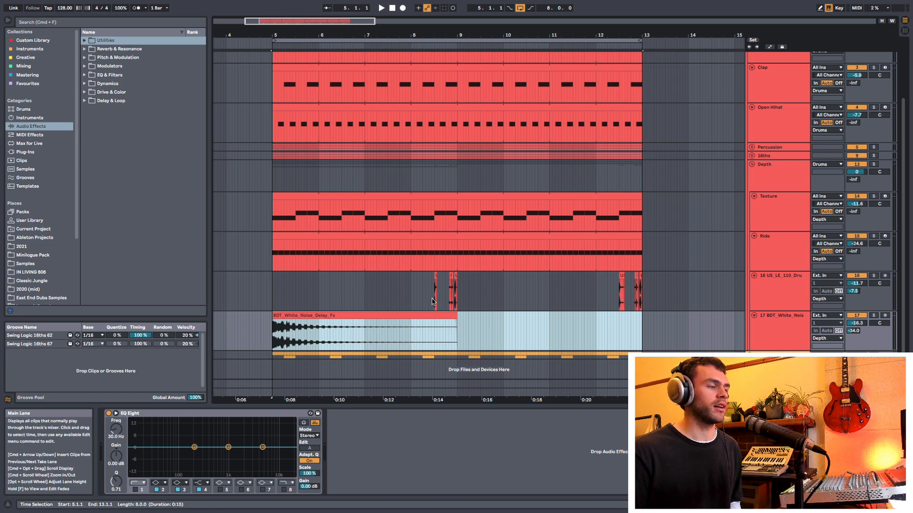
key("space")
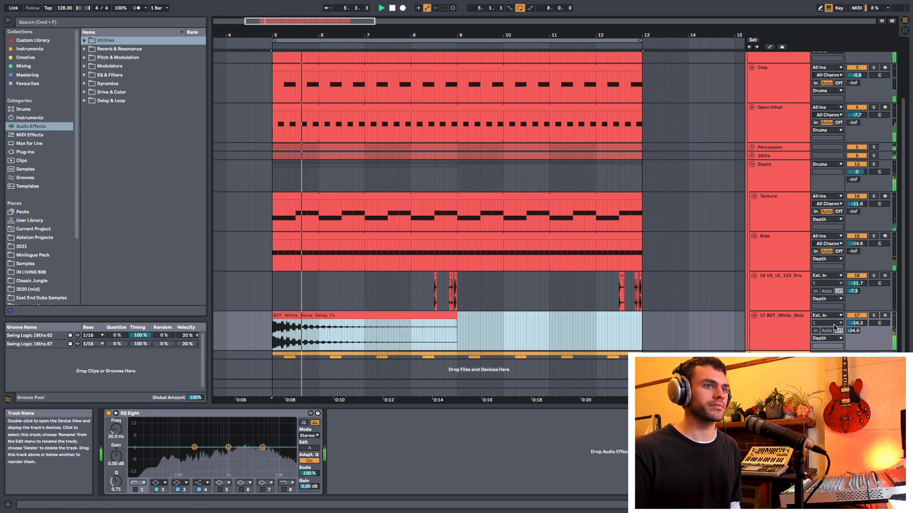
left_click_drag(856, 324, 856, 328)
left_click_drag(428, 36, 428, 28)
key("space")
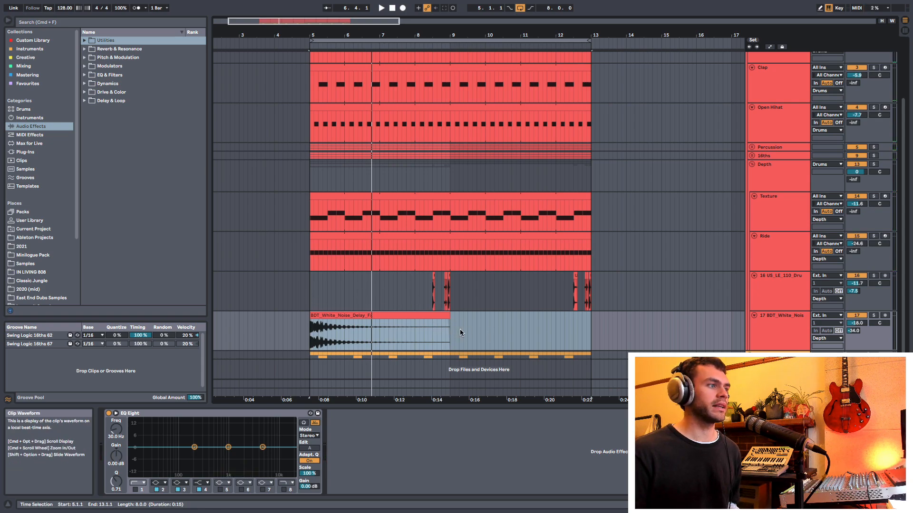
- Compare the phrase lengths of the drum fill, the Snare 2 part in the Percussion group and the white noise clip
left_click(487, 326)
mouse_move(451, 304)
left_mouse_down()
mouse_move(310, 301)
mouse_move(458, 301)
mouse_move(449, 301)
left_mouse_up()
scroll(424, 313, "up", 2)
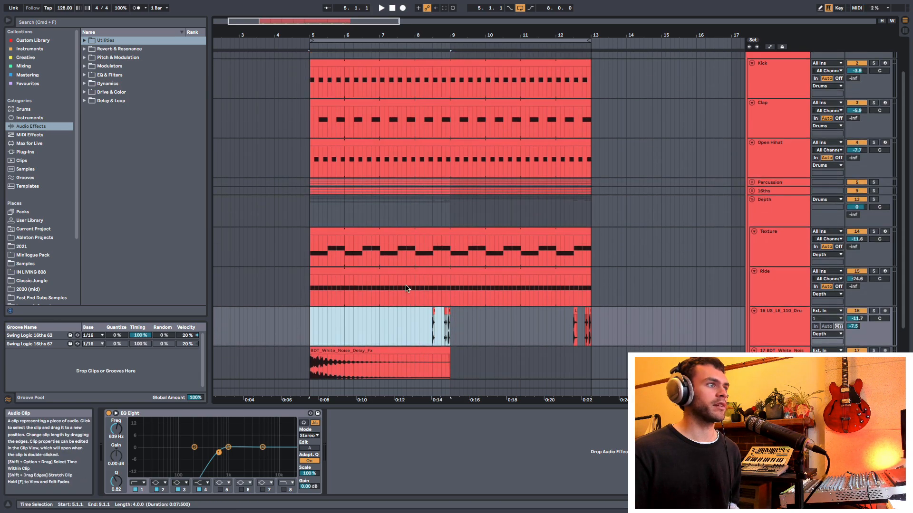
scroll(367, 363, "up", 3)
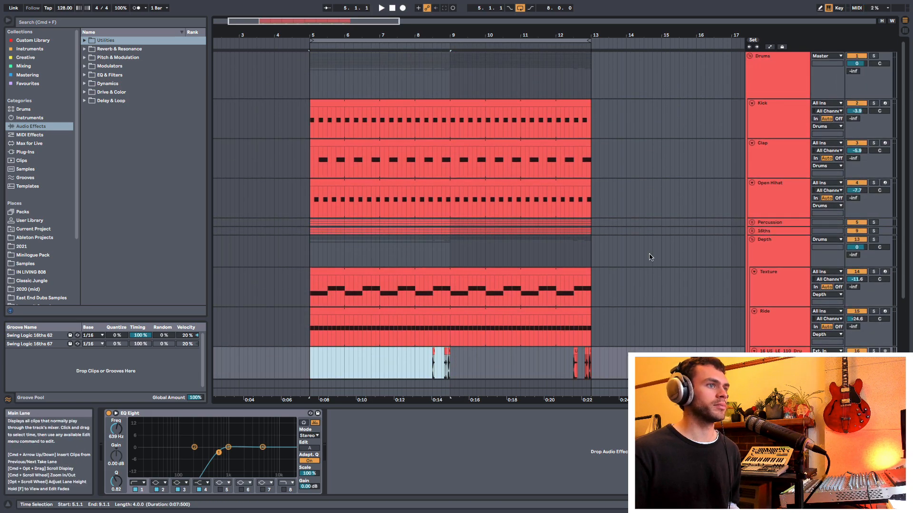
left_click(752, 222)
scroll(407, 275, "down", 4)
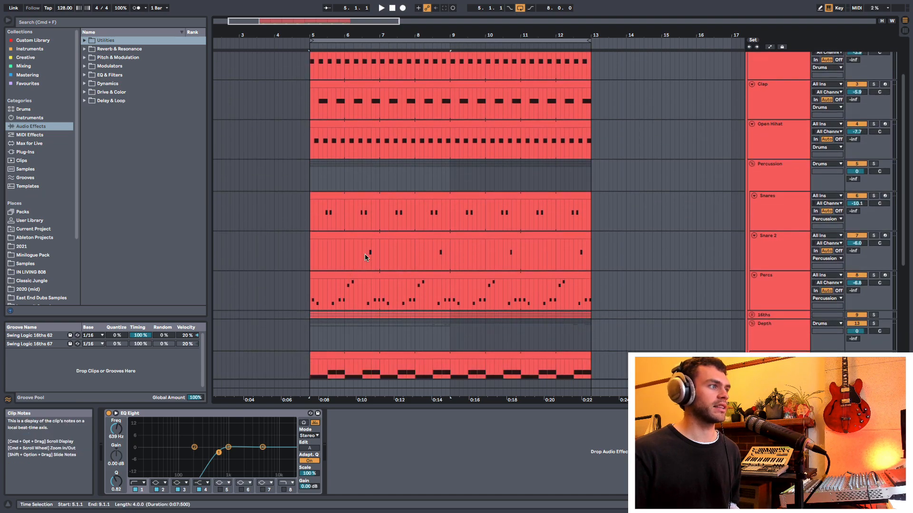
left_click_drag(378, 256, 309, 247)
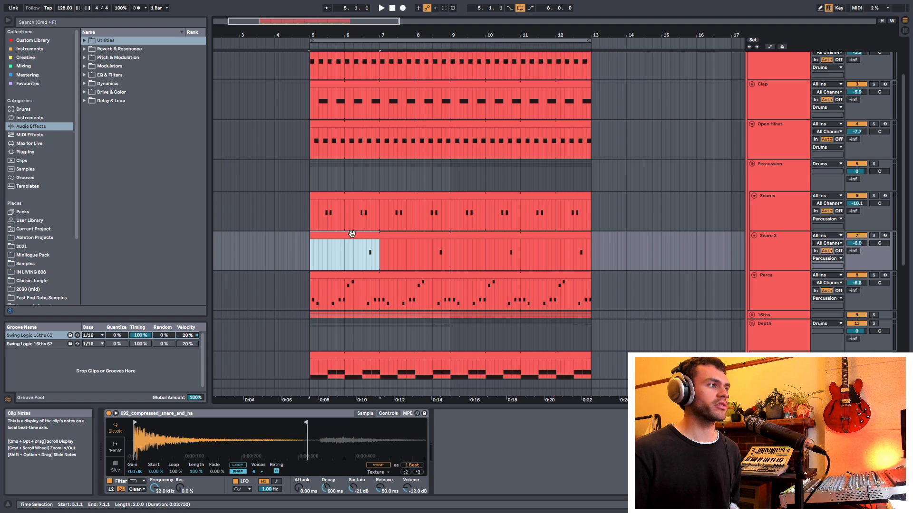
left_click(751, 164)
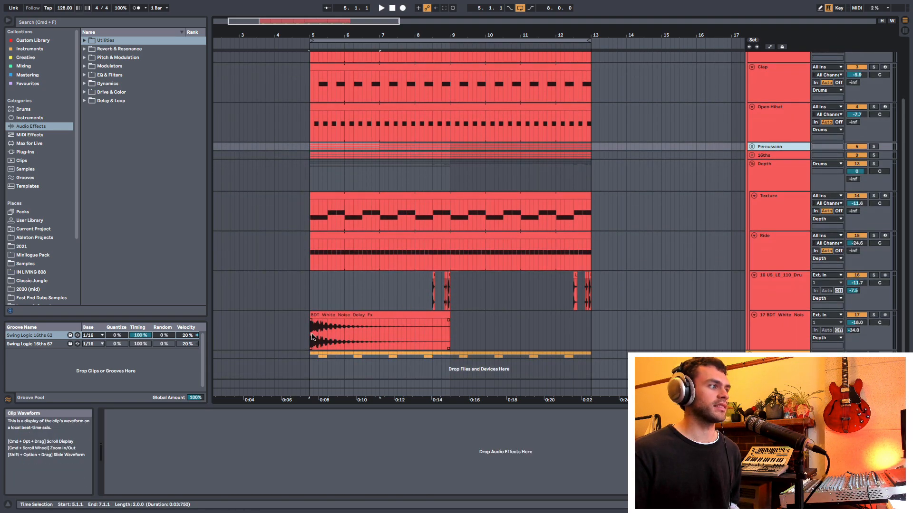
left_click_drag(307, 338, 452, 344)
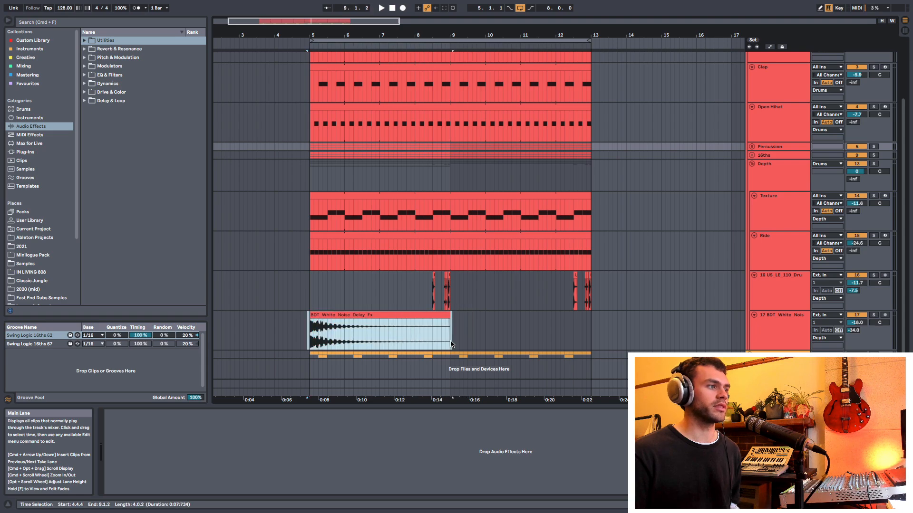
- Set the BDT_White_Noise_Delay_Fx track's volume to -19.4 dB
left_click(781, 318)
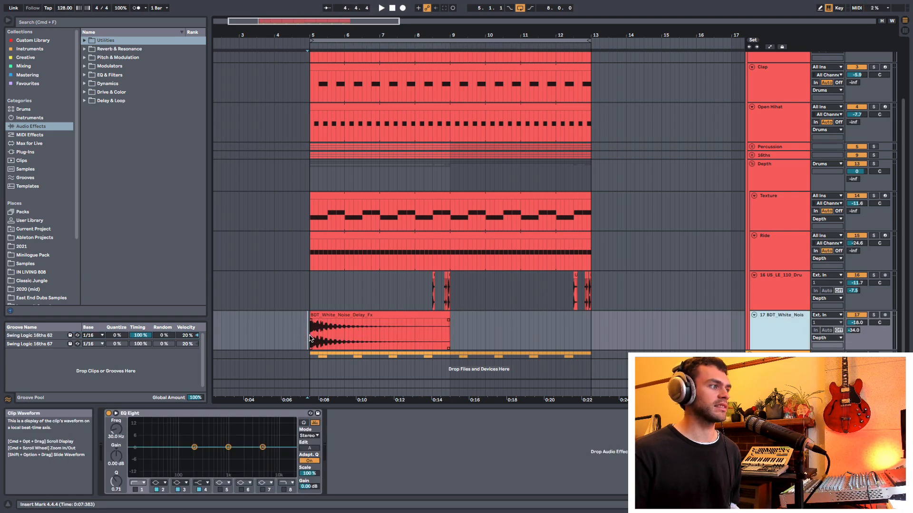
left_click_drag(857, 322, 856, 324)
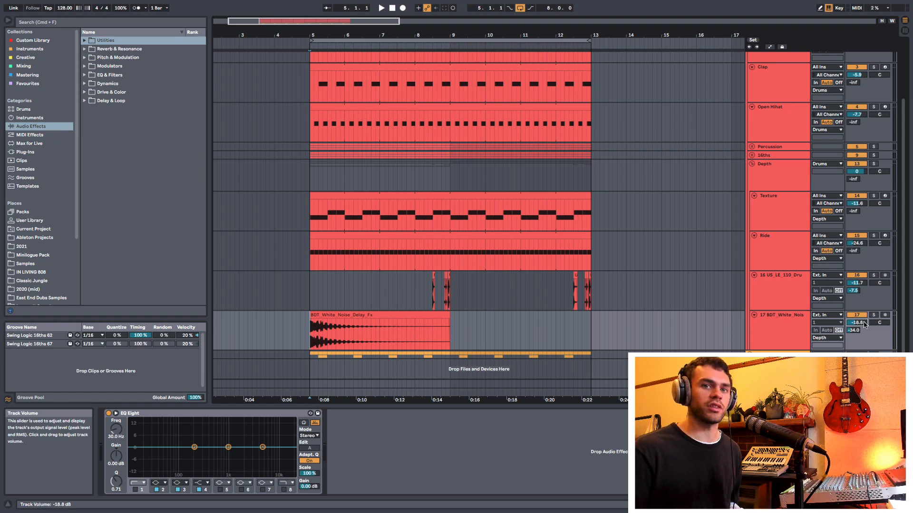
left_click_drag(860, 324, 860, 325)
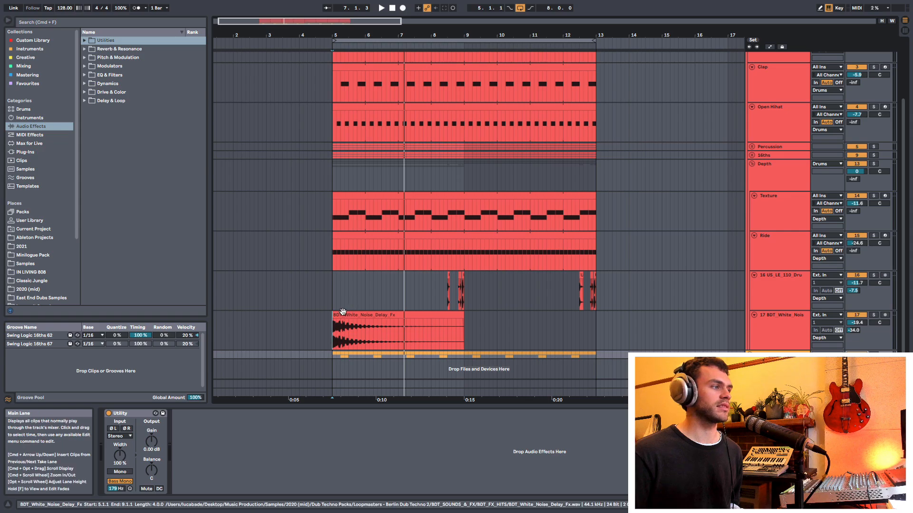
- Play the eight-bar loop from bar 5 and deactivate the Ride track
left_click(337, 291)
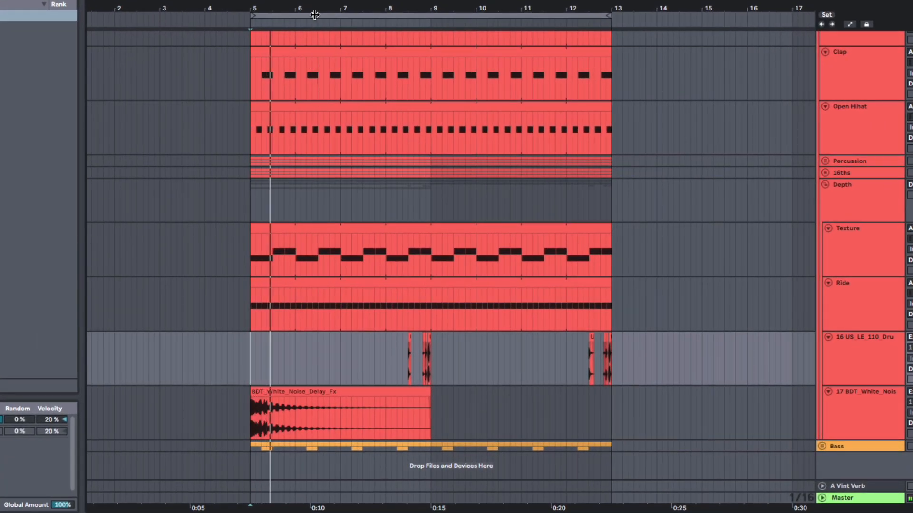
left_click_drag(323, 10, 321, 13)
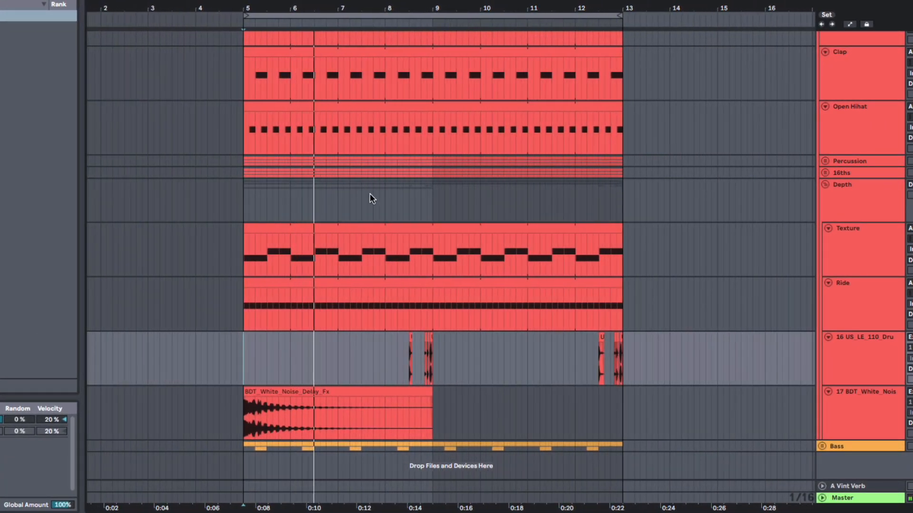
left_click(873, 299)
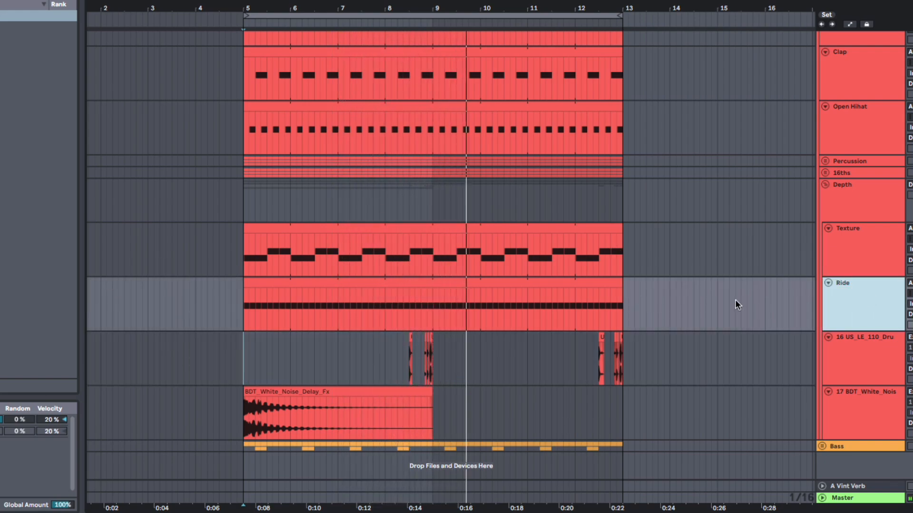
left_click(879, 401)
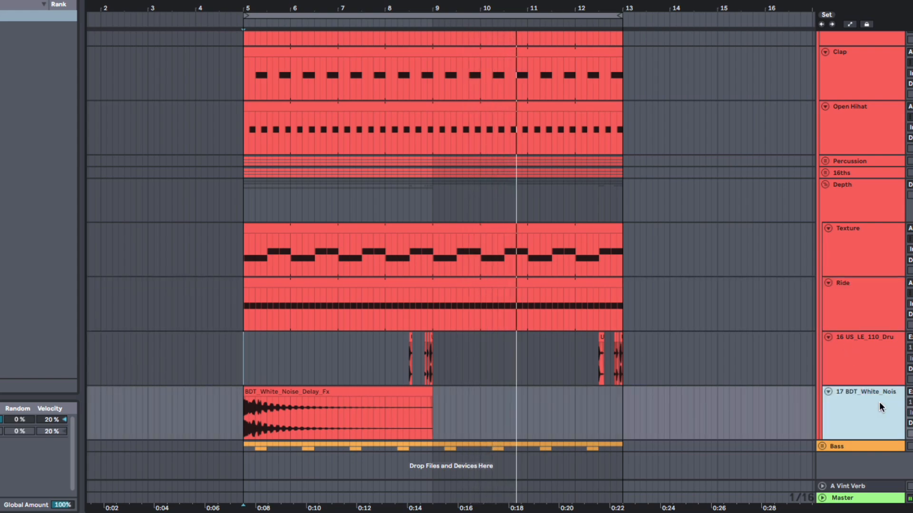
left_click(880, 287)
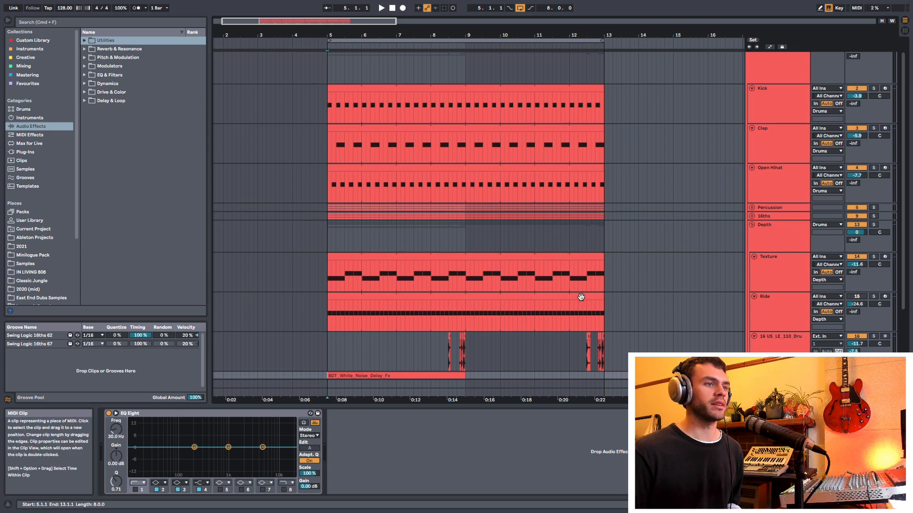
- Audition the Kick, Clap and Open Hihat tracks together in solo and release the solo
scroll(627, 285, "up", 2)
scroll(784, 252, "down", 3)
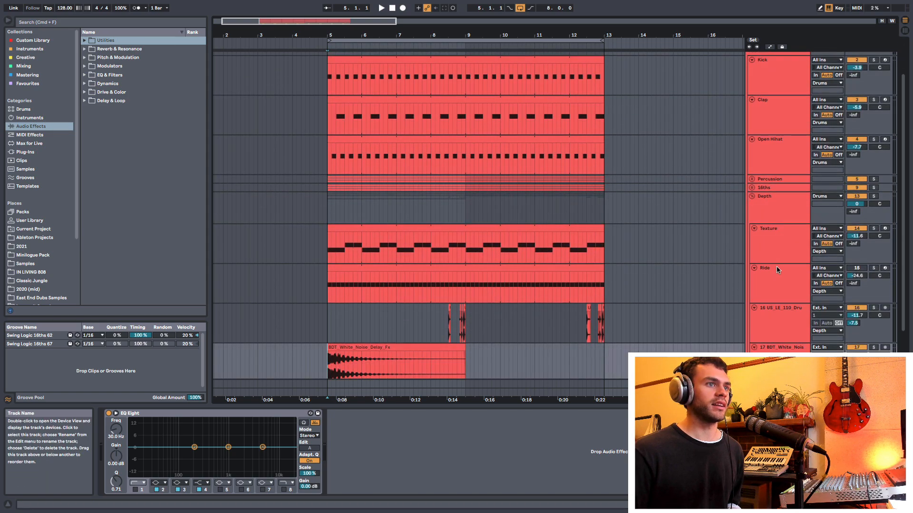
scroll(777, 266, "up", 3)
left_click(777, 118)
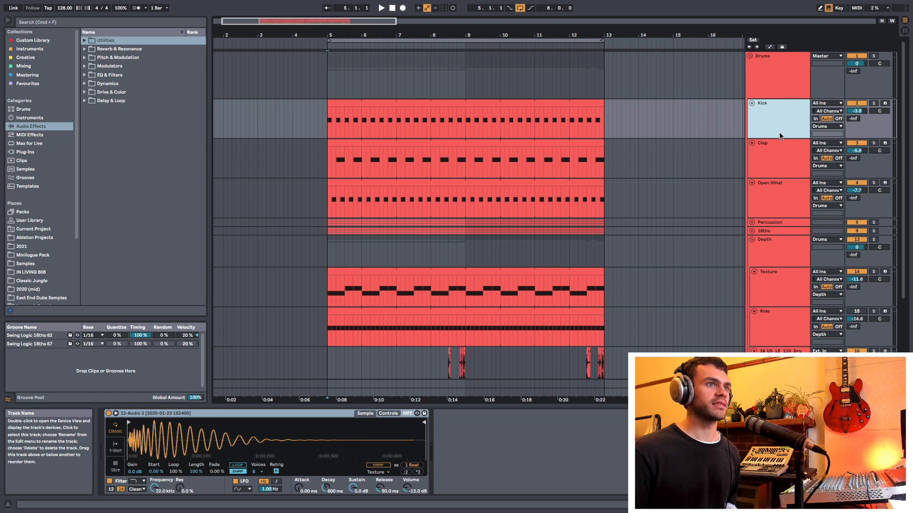
left_click(783, 190, "shift")
mouse_move(402, 34)
left_mouse_down()
mouse_move(402, 55)
mouse_move(397, 44)
left_mouse_up()
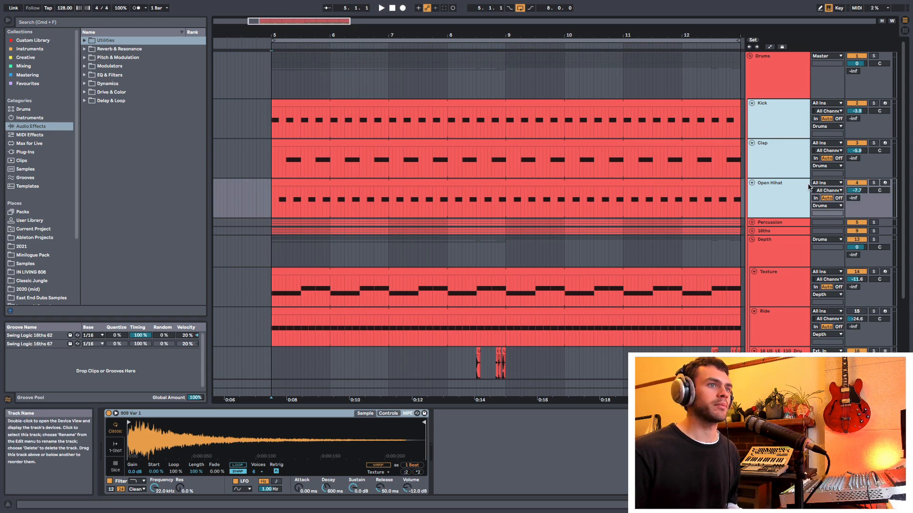
left_click(873, 103)
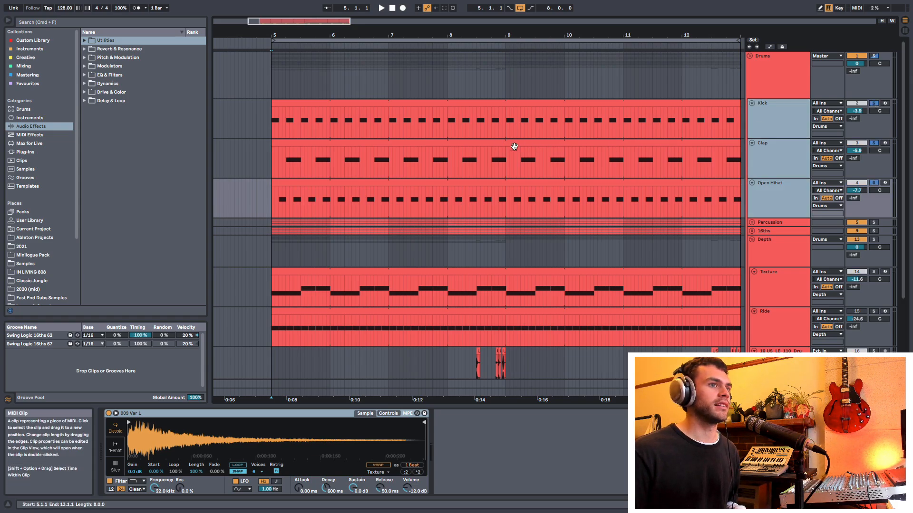
left_click(874, 182)
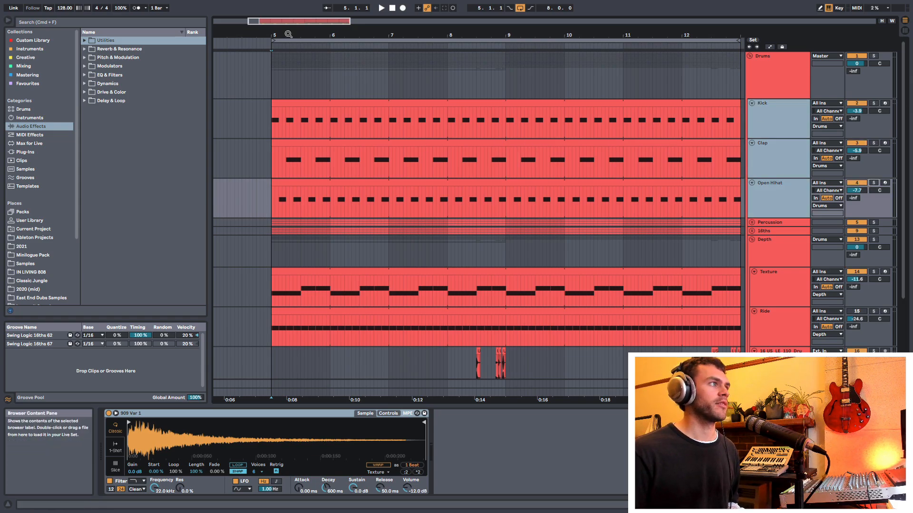
- Compare the positions of the Kick, Clap and Open Hihat hits and the gaps between them in bar 5
left_click_drag(288, 34, 289, 49)
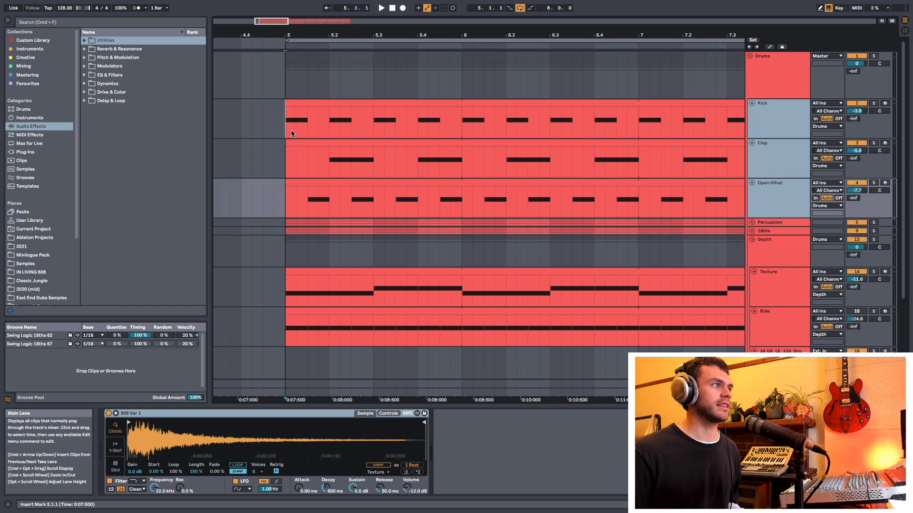
left_click_drag(289, 129, 377, 133)
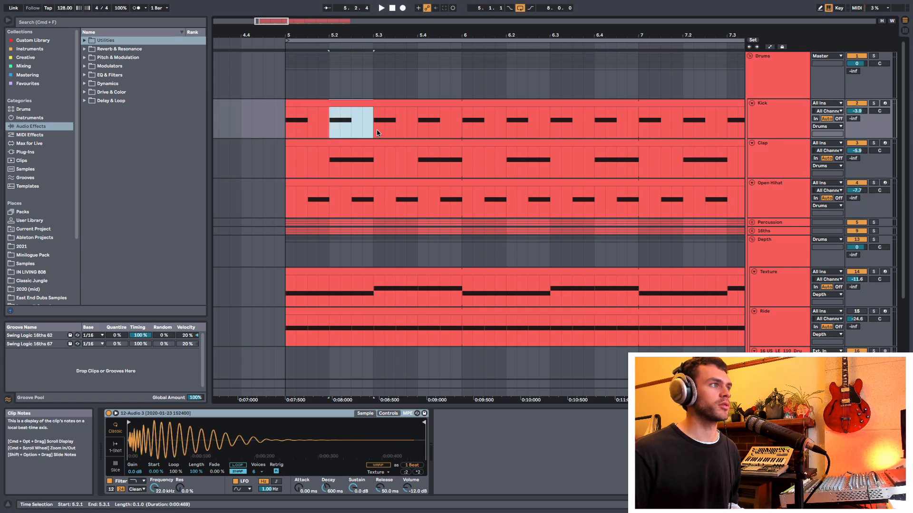
left_click_drag(307, 205, 323, 208)
left_click(287, 206)
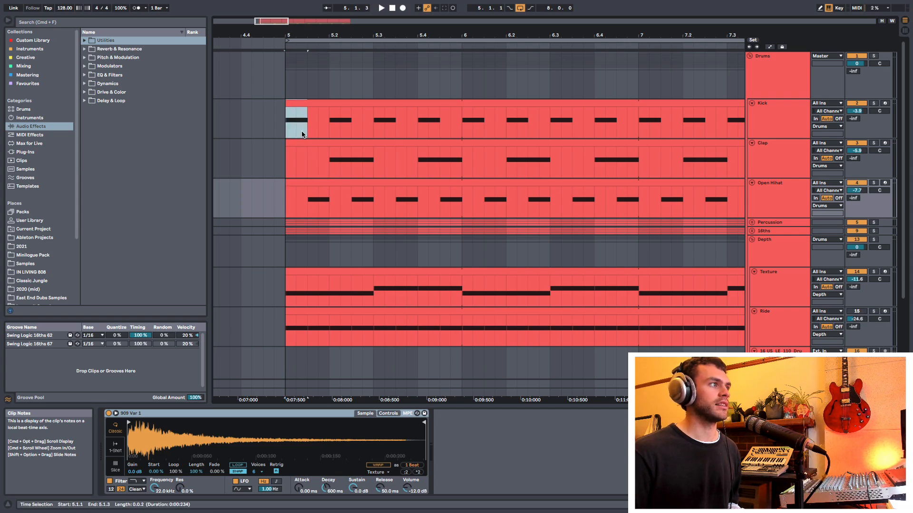
left_click_drag(302, 131, 302, 133)
scroll(294, 123, "up", 4)
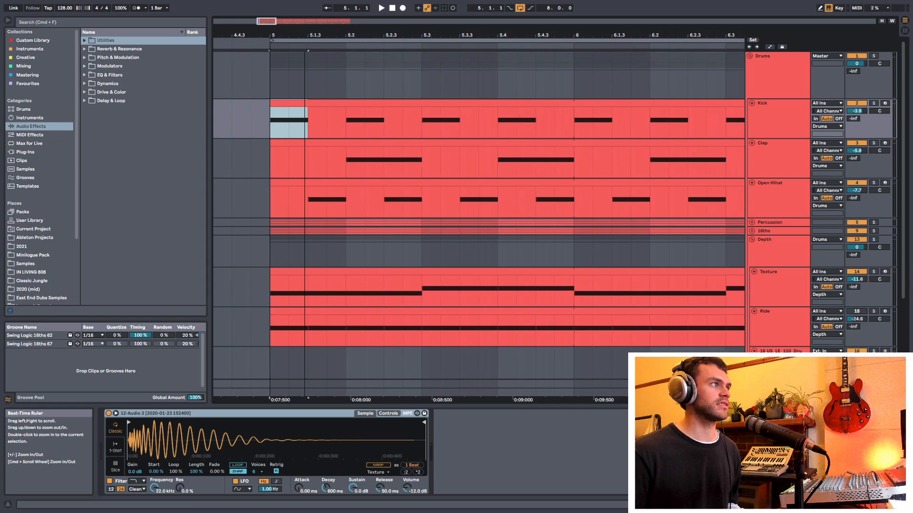
left_click(307, 165)
left_click(327, 168)
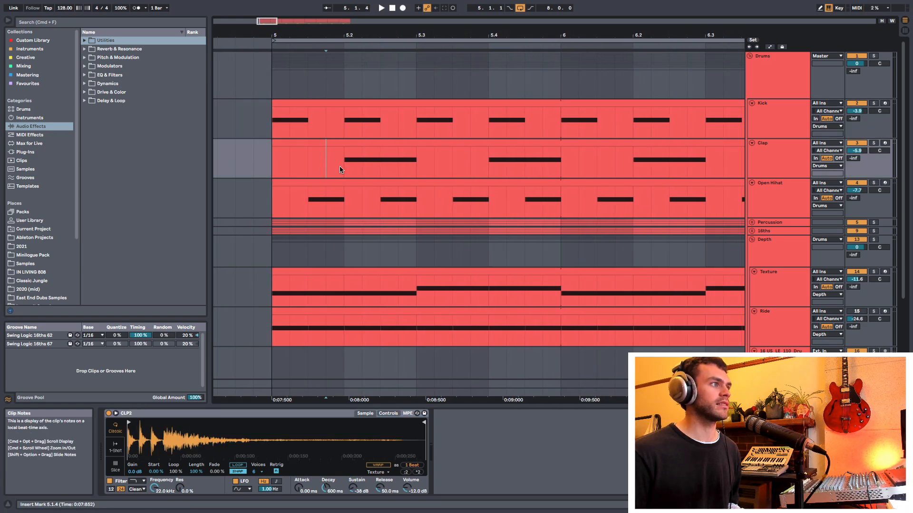
left_click(296, 166)
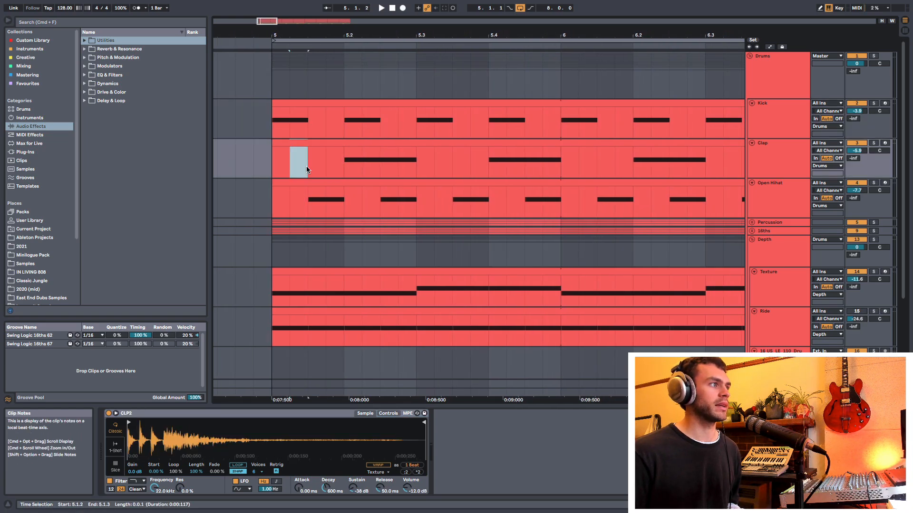
left_click(333, 166)
- Unfold the Percussion group, examine where the Percs and Snares notes fall between the main beats, and fold it again
left_click(765, 223)
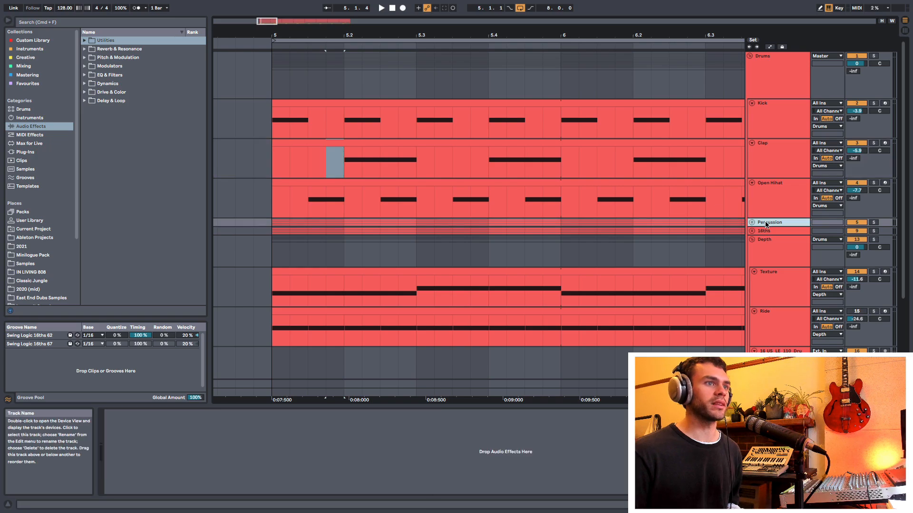
left_click(751, 222)
left_click(284, 241)
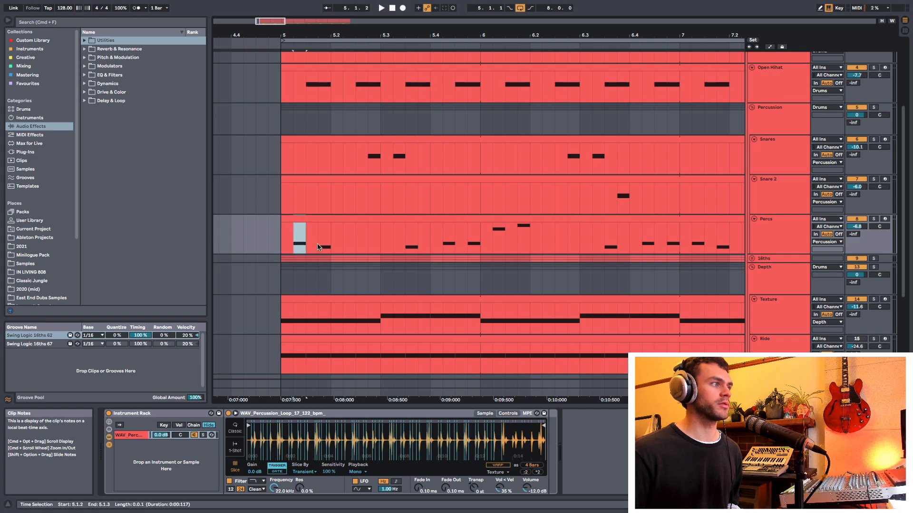
left_click_drag(375, 171, 380, 170)
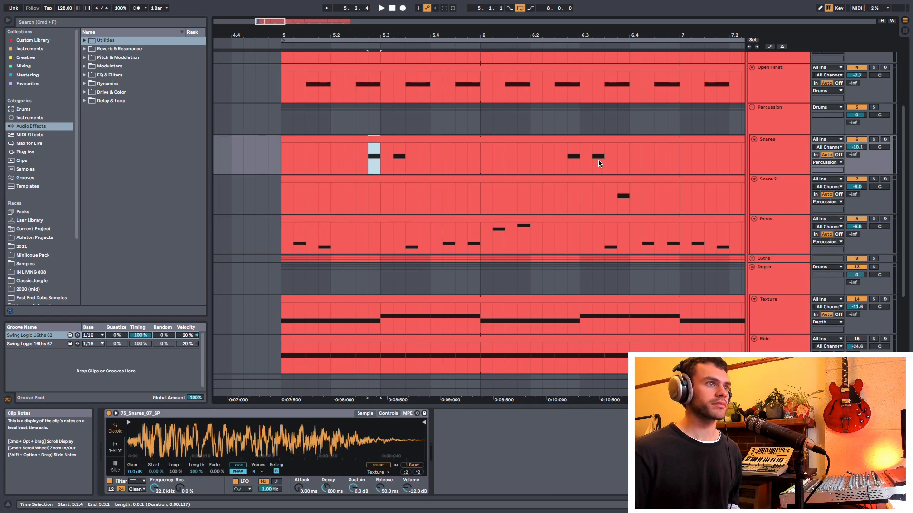
left_click(763, 118)
left_click(752, 108)
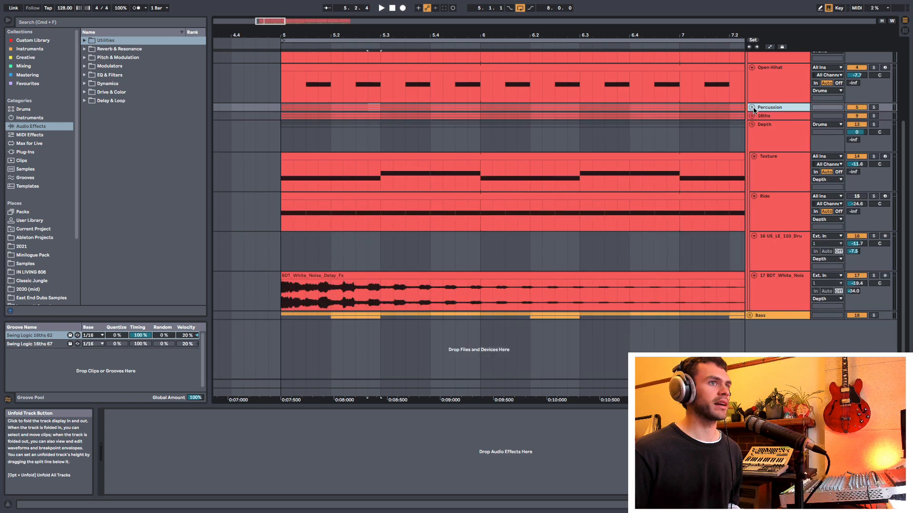
- Examine the parts inside the 16ths group and solo the group
left_click(760, 118)
left_click(751, 117)
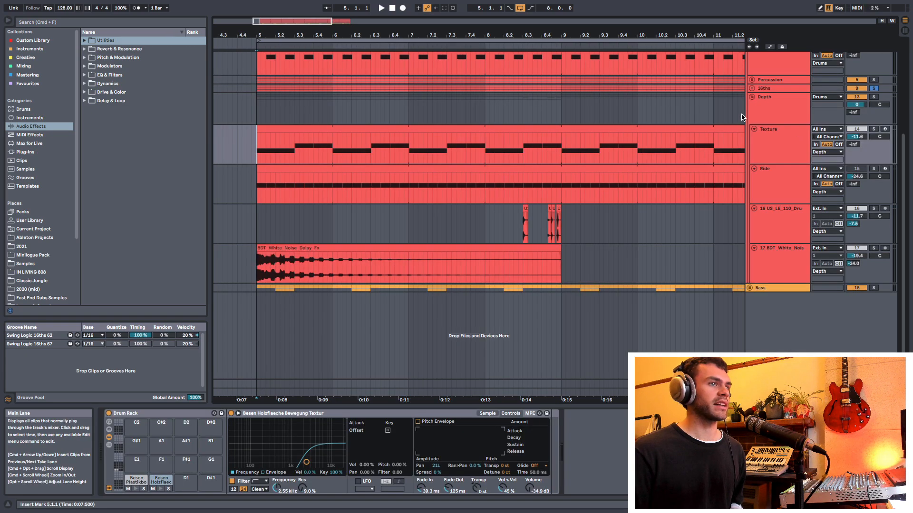
- Review the Depth group's layers: Texture, Ride, the drum fill before bar 9 and the four-bar white noise clip
left_click_drag(495, 34, 434, 22)
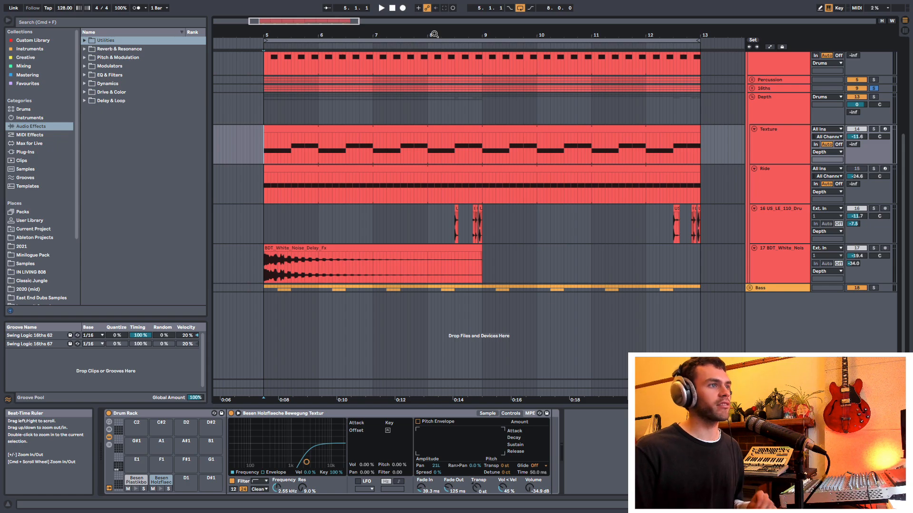
left_click(772, 157)
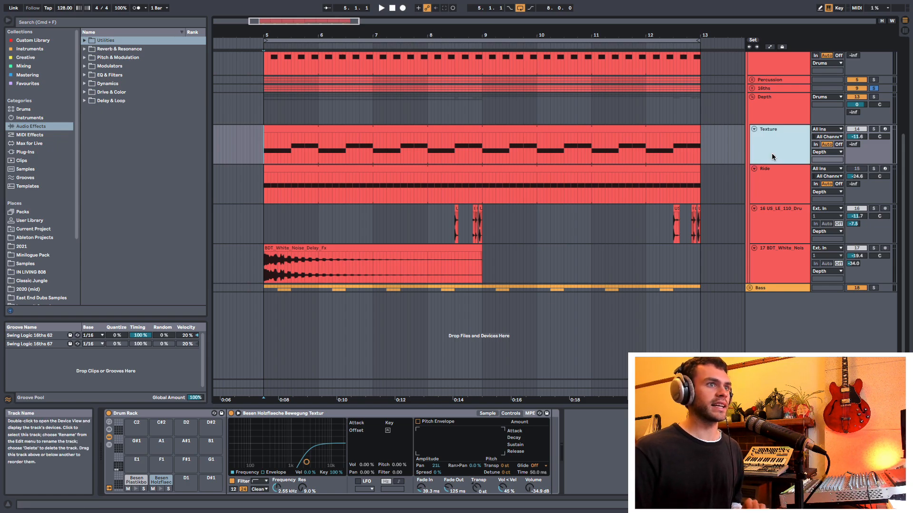
left_click(771, 187)
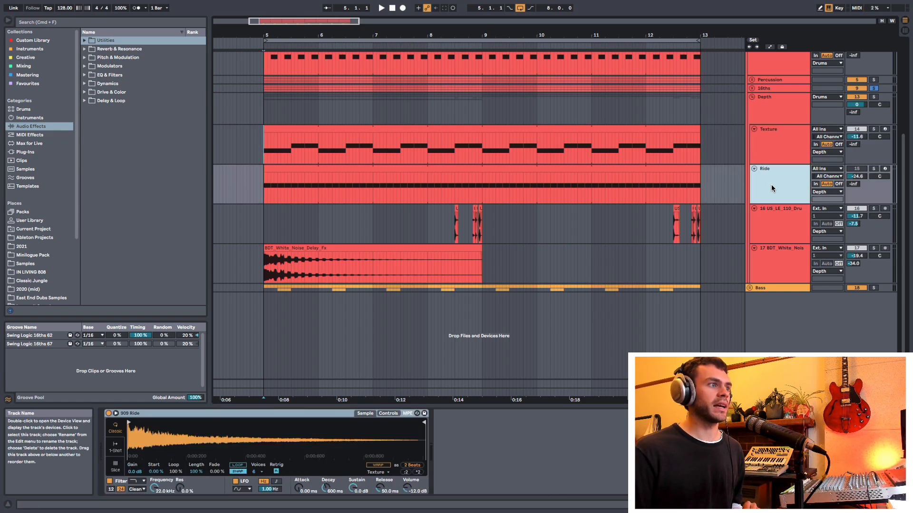
left_click_drag(447, 223, 523, 224)
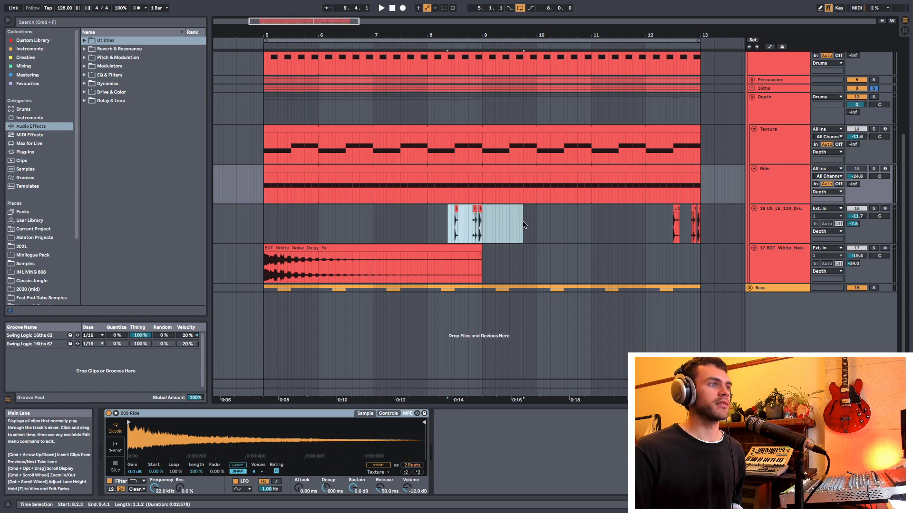
left_click(761, 223)
key("Down")
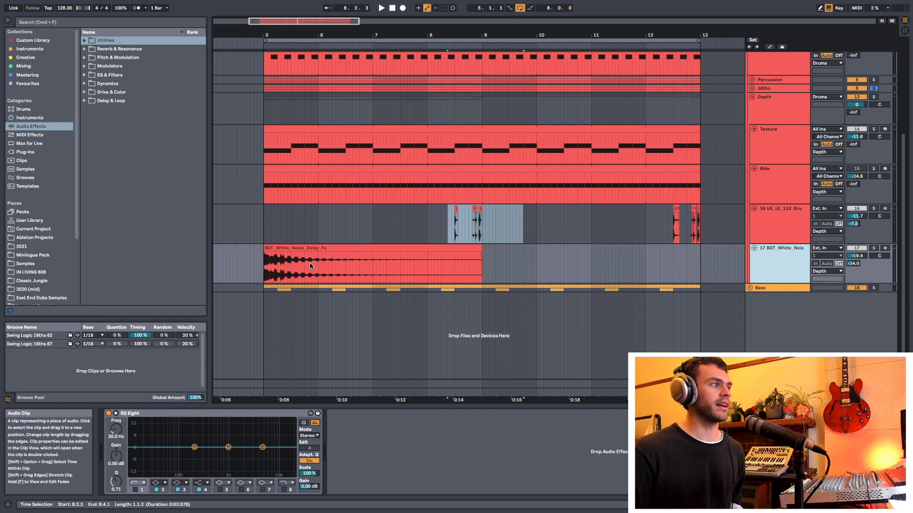
key("Up")
left_click_drag(260, 274, 487, 276)
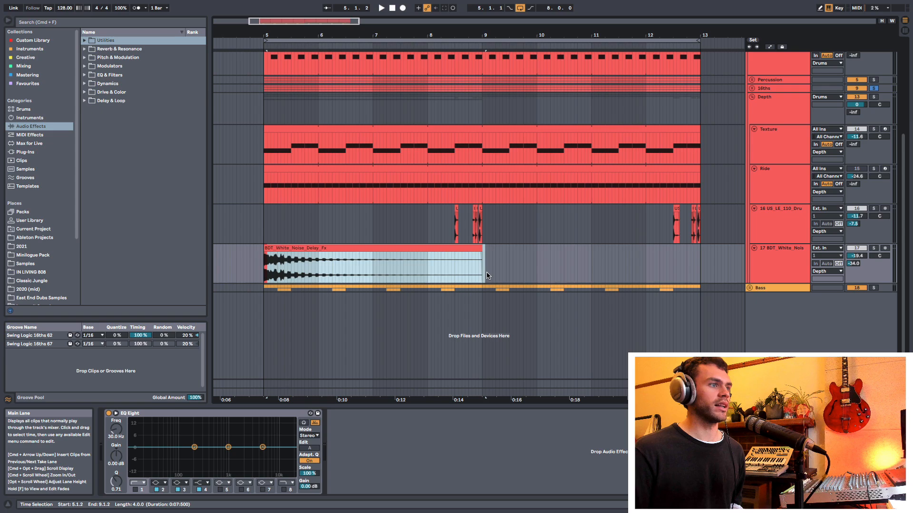